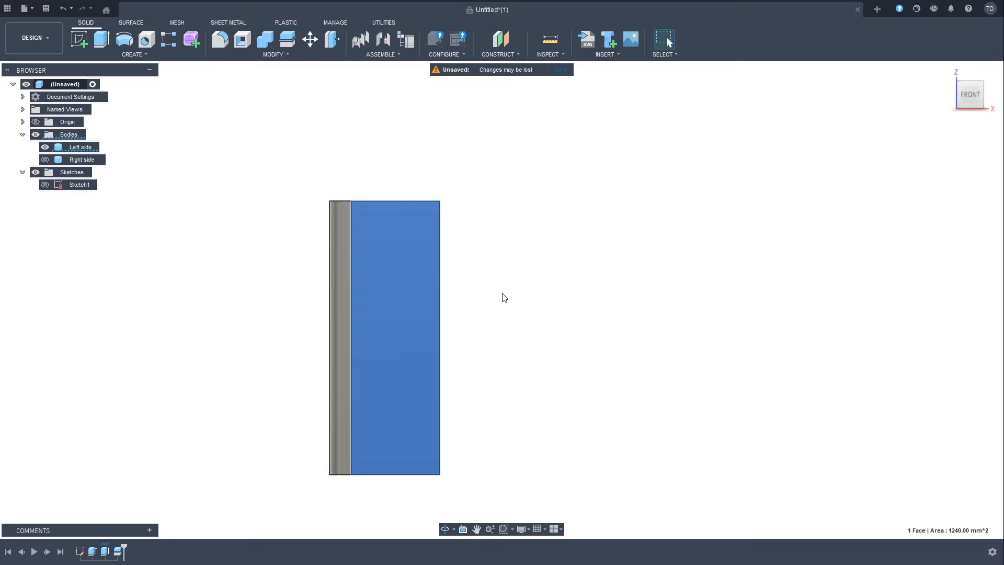
Start a new sketch on the flat front face of the Left side body
{"action": "scroll", "coordinate": [426, 394], "scroll_direction": "down", "scroll_amount": 3}
{"action": "scroll", "coordinate": [434, 376], "scroll_direction": "up", "scroll_amount": 5}
{"action": "middle_click_drag", "start_coordinate": [468, 363], "coordinate": [590, 338]}
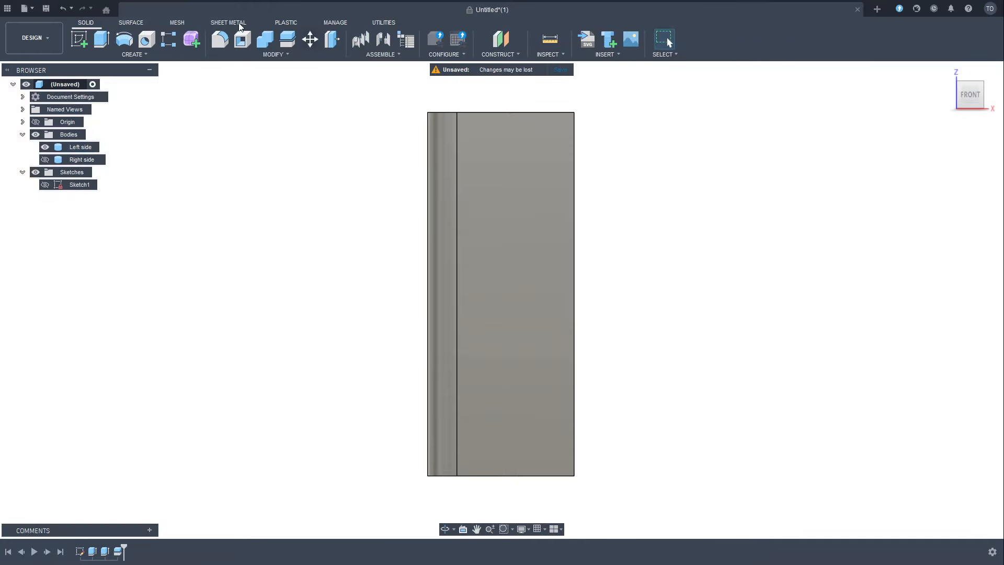
{"action": "left_click", "coordinate": [79, 38]}
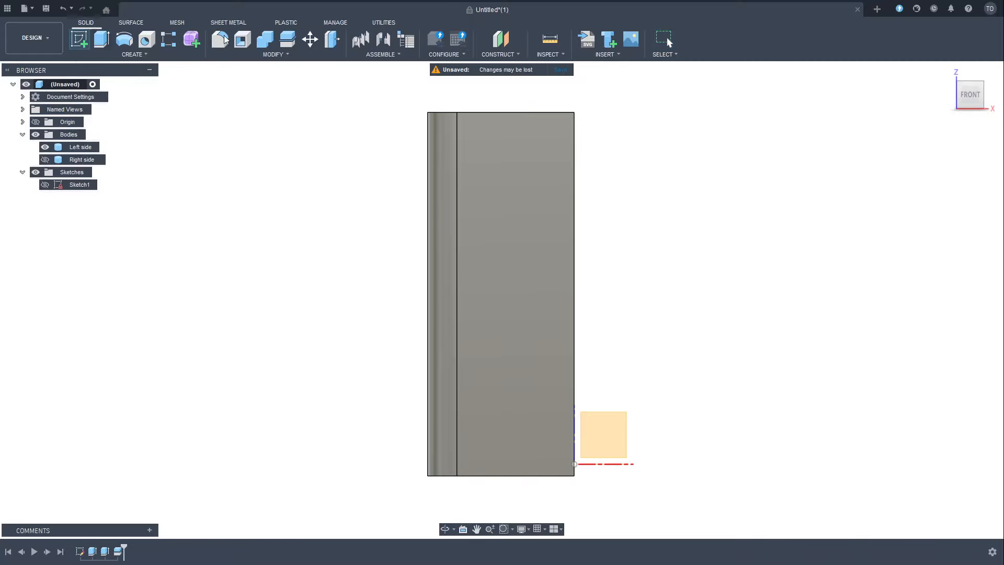
{"action": "left_click", "coordinate": [545, 266]}
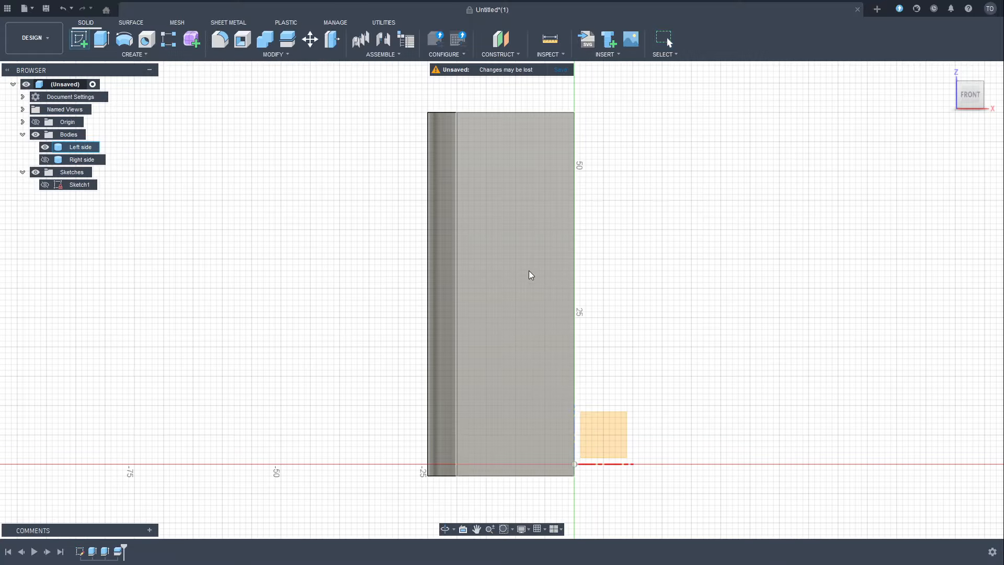
{"action": "left_click", "coordinate": [528, 271]}
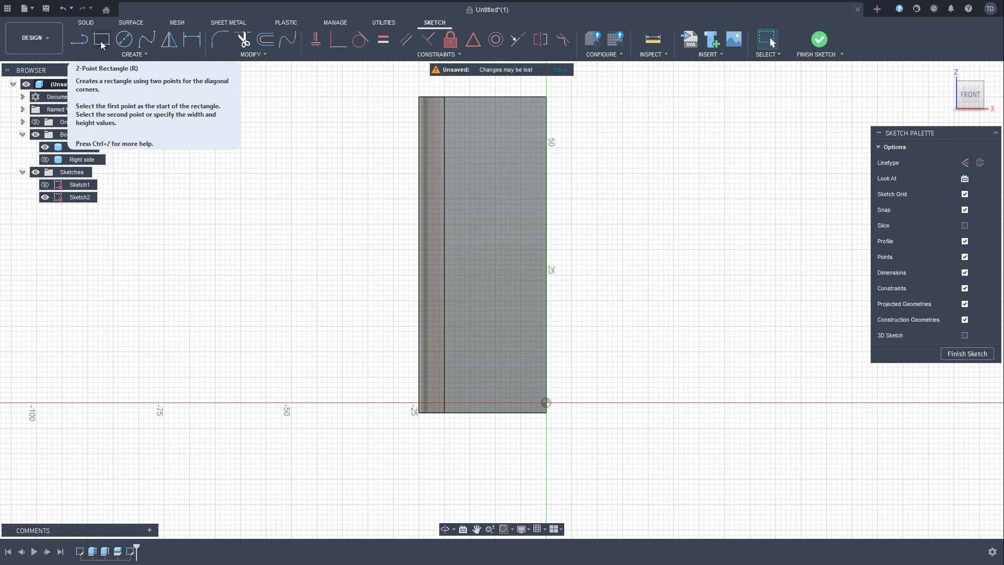
Sketch a rectangle about 4 mm wide and 10 mm high inward from the face's open-side edge, near mid-height
{"action": "left_click", "coordinate": [101, 40]}
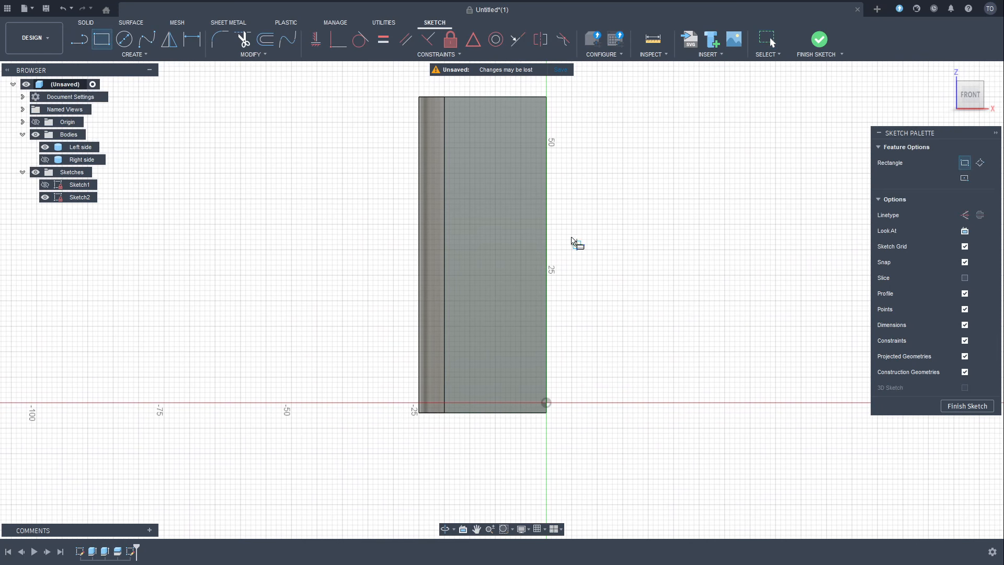
{"action": "left_click", "coordinate": [547, 218]}
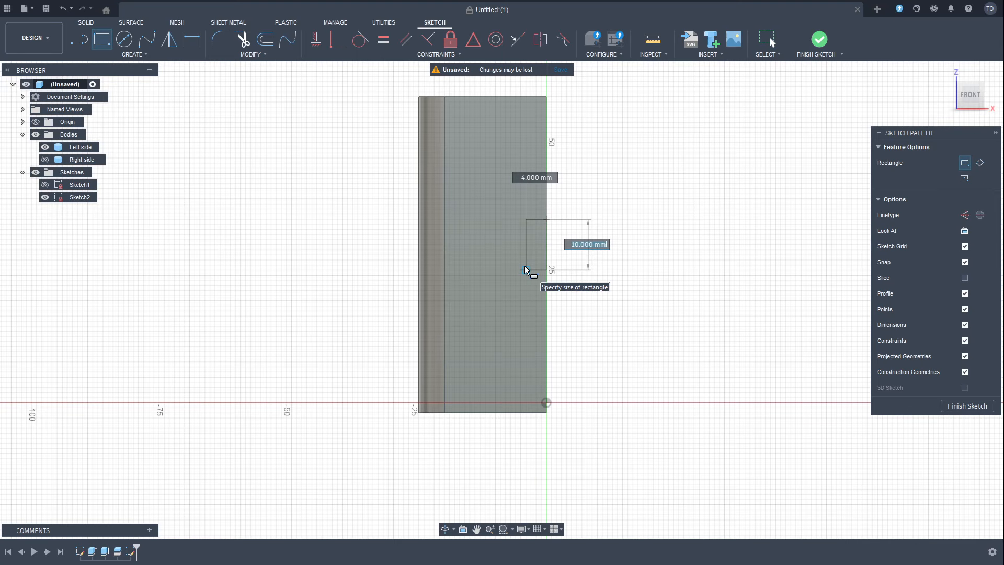
{"action": "left_click", "coordinate": [526, 269]}
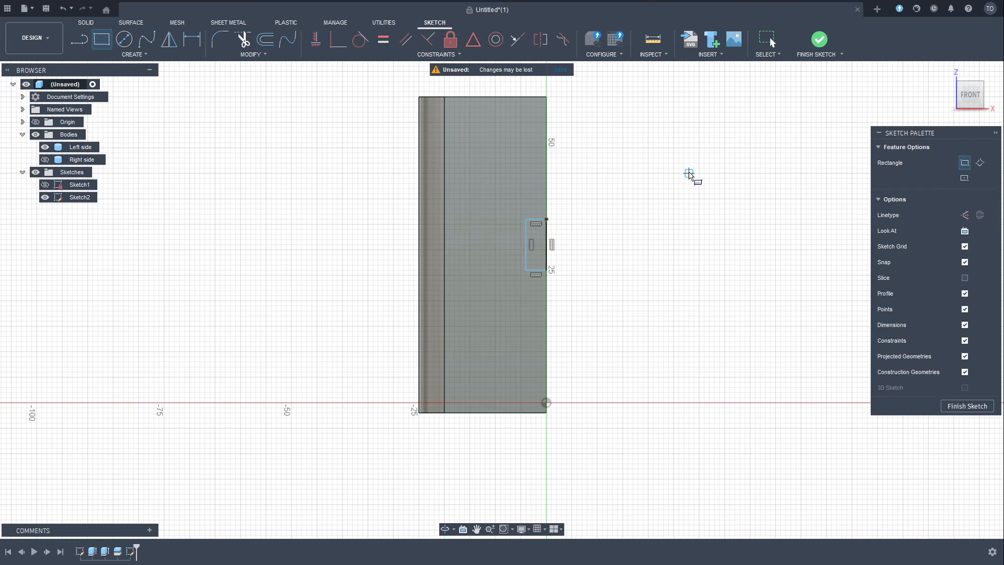
{"action": "key", "text": "Escape"}
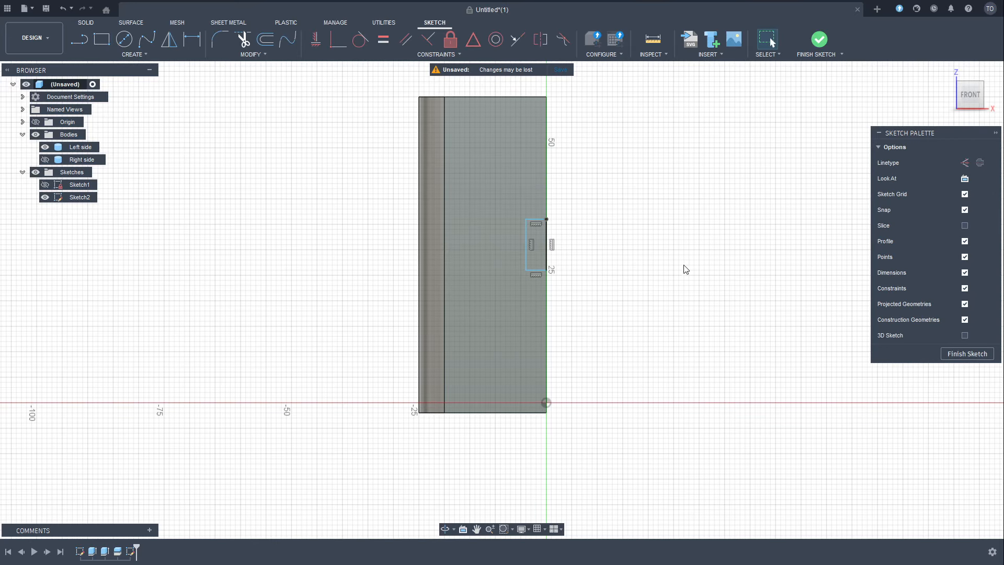
Finish the sketch and extrude the rectangle profile 3 mm outward as a new body
{"action": "middle_click_drag", "start_coordinate": [686, 270], "coordinate": [643, 287], "text": "shift"}
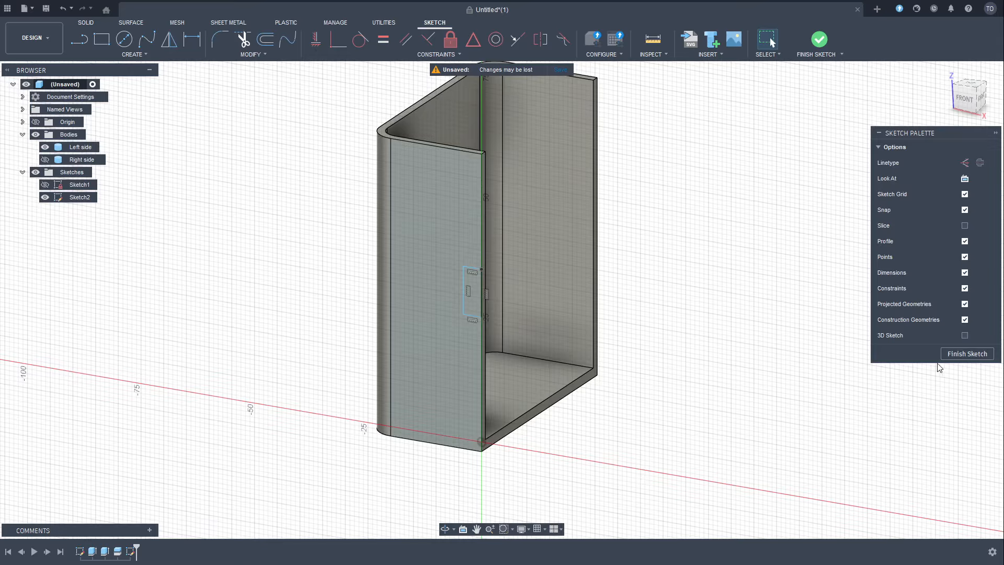
{"action": "left_click", "coordinate": [956, 357]}
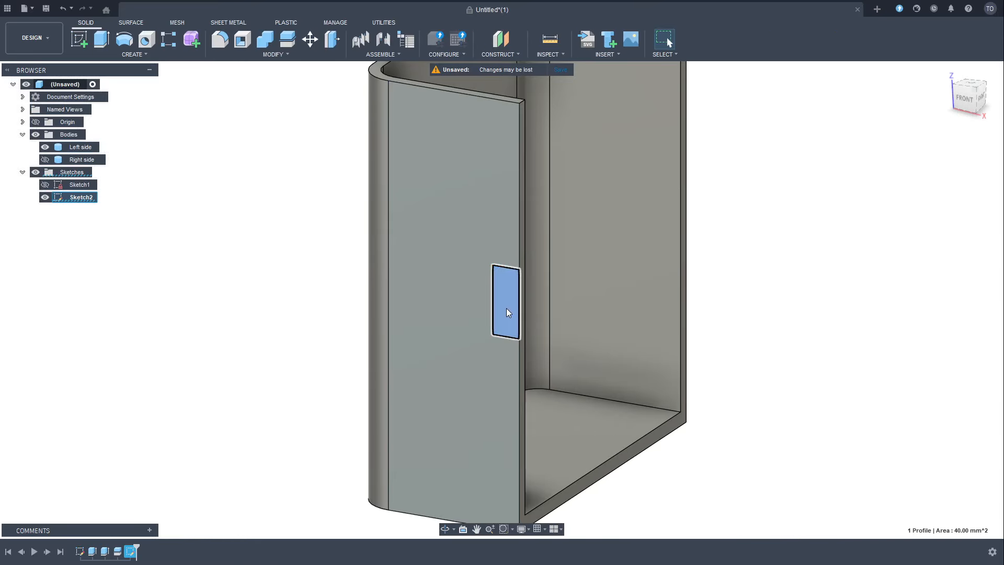
{"action": "key", "text": "e"}
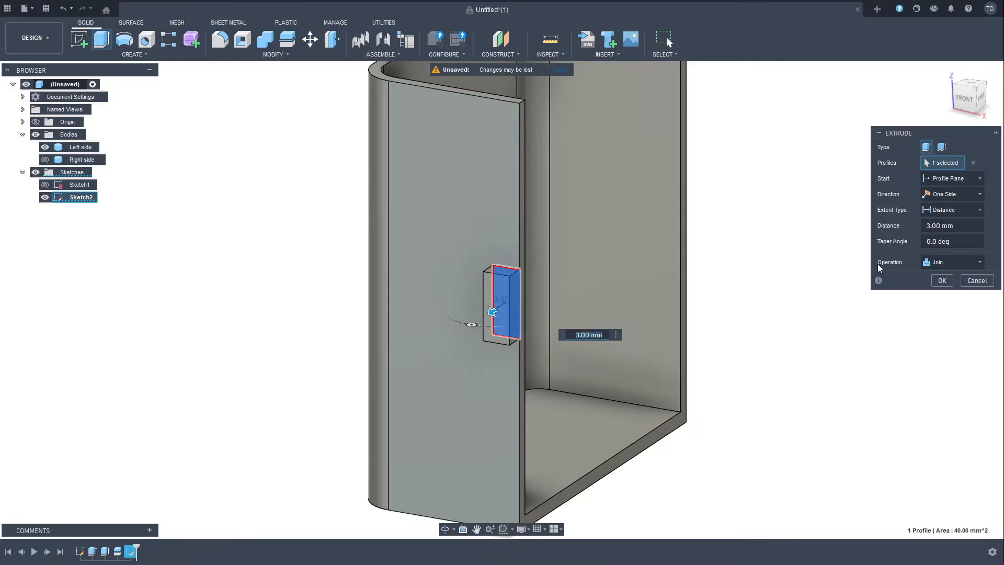
{"action": "left_click", "coordinate": [933, 264]}
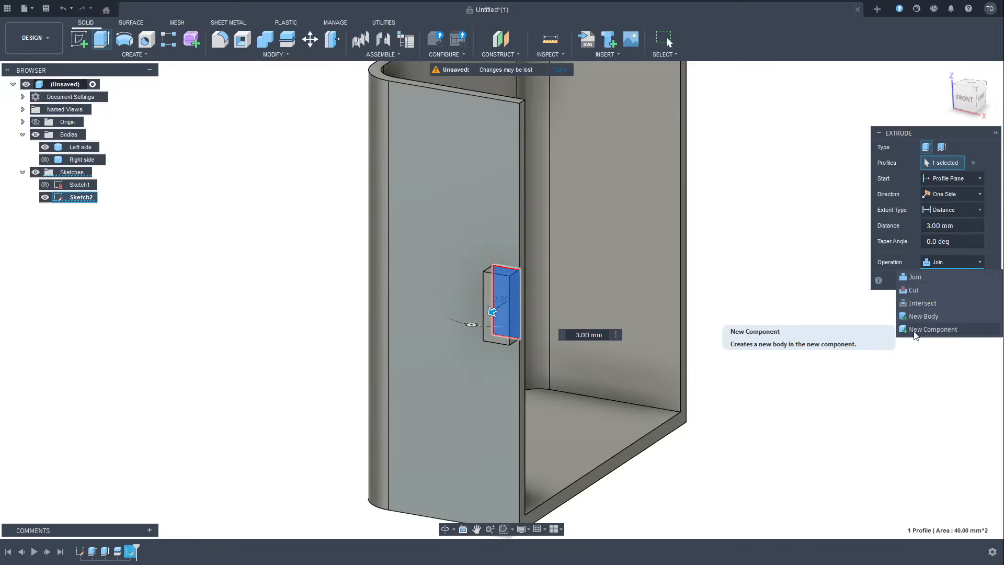
{"action": "left_click", "coordinate": [917, 318]}
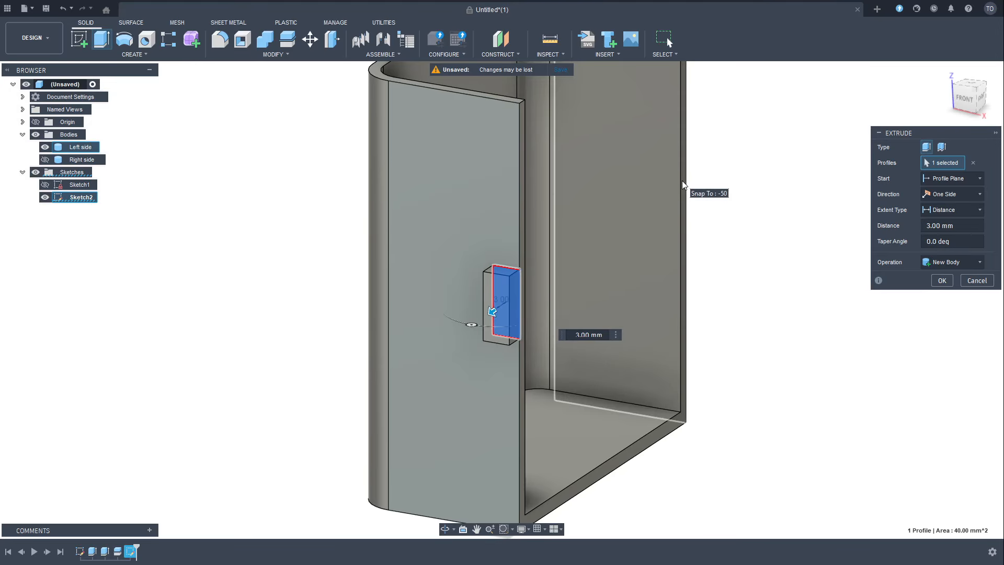
{"action": "left_click", "coordinate": [944, 282]}
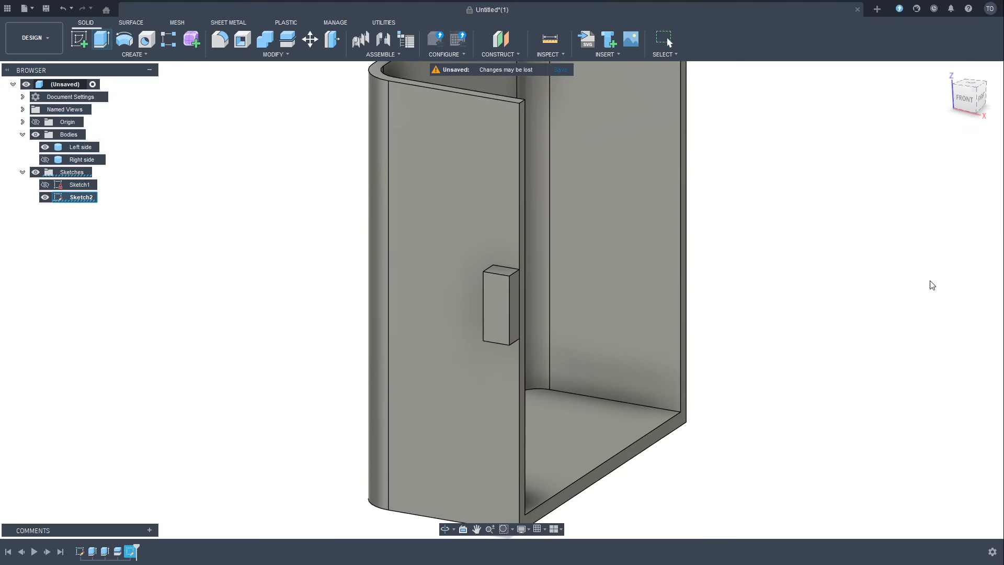
Examine the new block body on the front face from several angles, highlighting it to tell it apart from the Left side
{"action": "scroll", "coordinate": [525, 323], "scroll_direction": "up", "scroll_amount": 3}
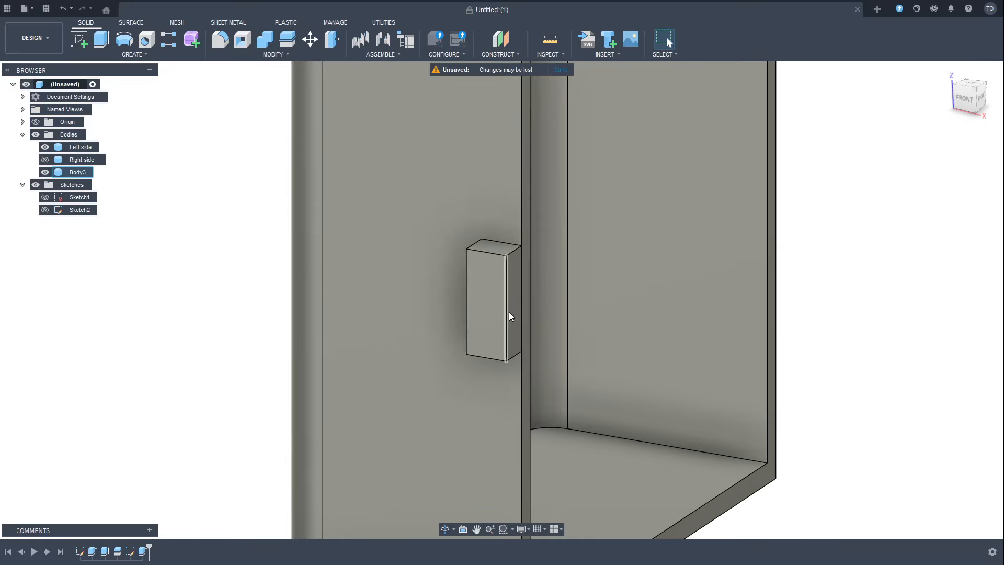
{"action": "mouse_move", "coordinate": [560, 364]}
{"action": "middle_mouse_down", "text": "shift"}
{"action": "mouse_move", "coordinate": [612, 336]}
{"action": "mouse_move", "coordinate": [551, 352]}
{"action": "mouse_move", "coordinate": [561, 354]}
{"action": "middle_mouse_up", "text": "shift"}
{"action": "left_click", "coordinate": [68, 172]}
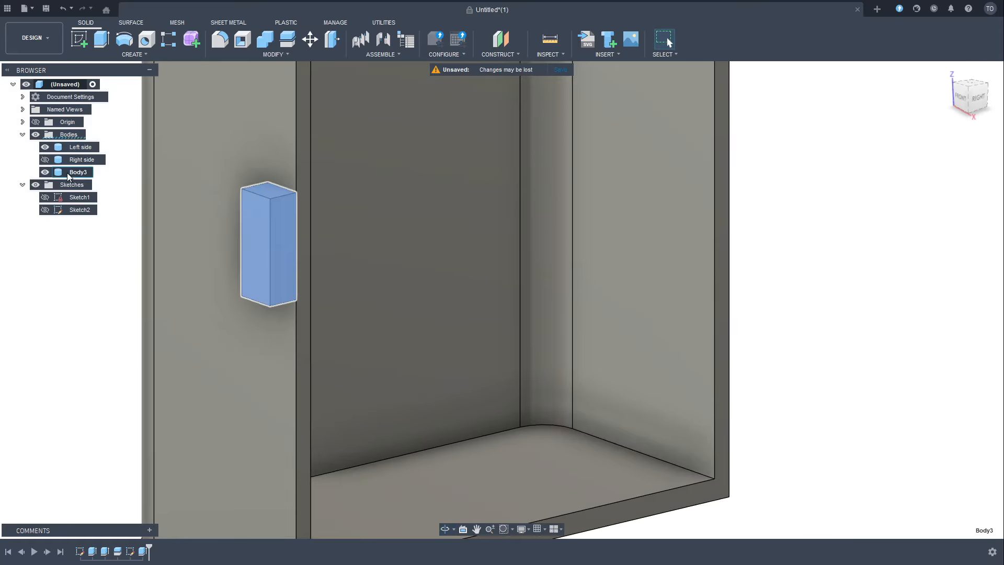
{"action": "middle_click_drag", "start_coordinate": [220, 293], "coordinate": [437, 271]}
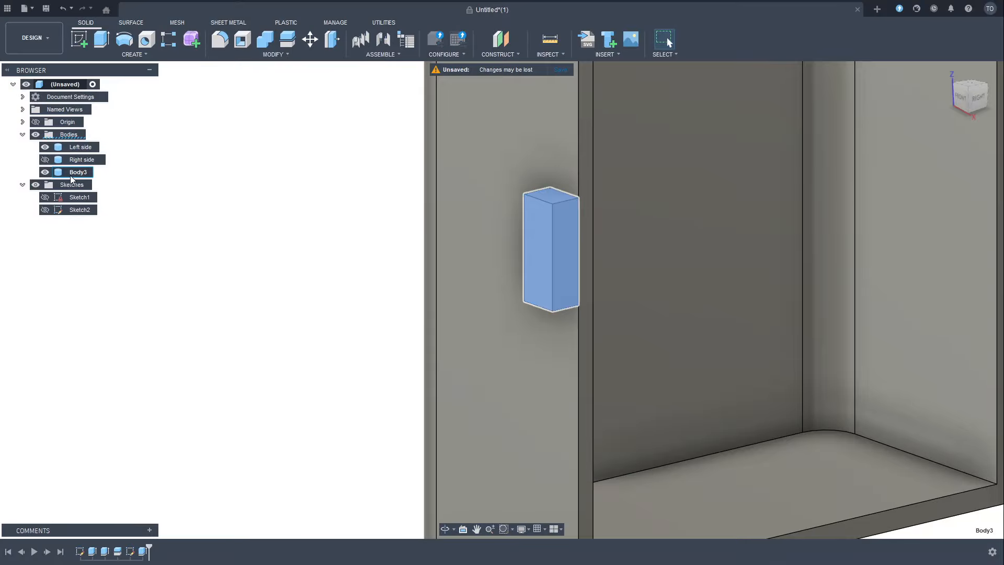
{"action": "scroll", "coordinate": [275, 209], "scroll_direction": "down", "scroll_amount": 3}
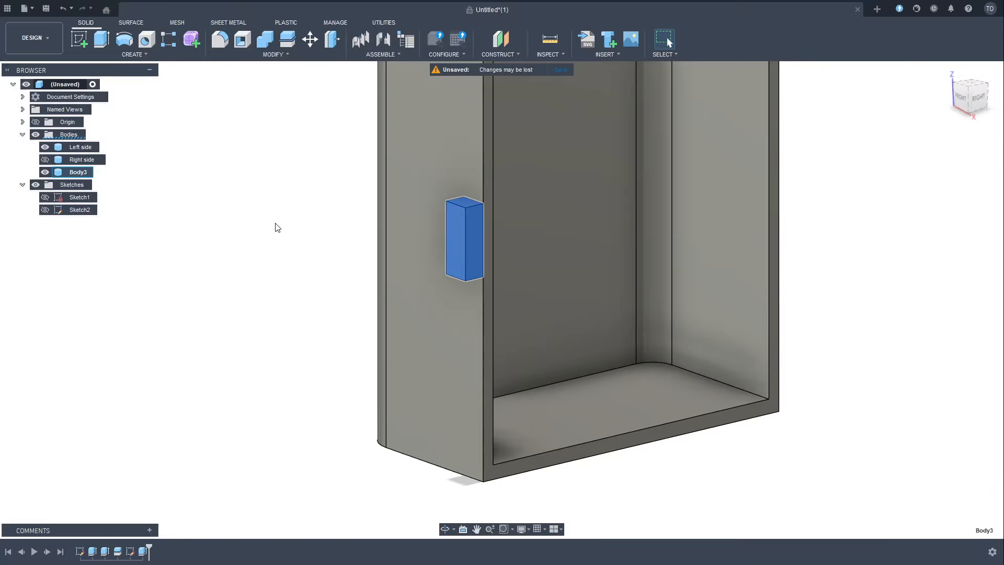
{"action": "left_click", "coordinate": [238, 249]}
{"action": "middle_click_drag", "start_coordinate": [569, 395], "coordinate": [555, 312], "text": "shift"}
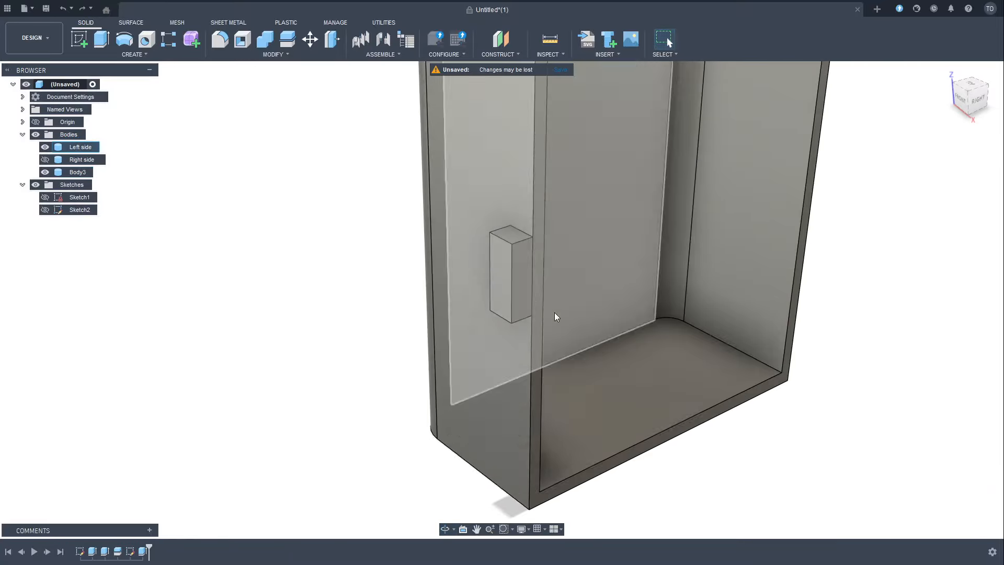
{"action": "left_click", "coordinate": [75, 172]}
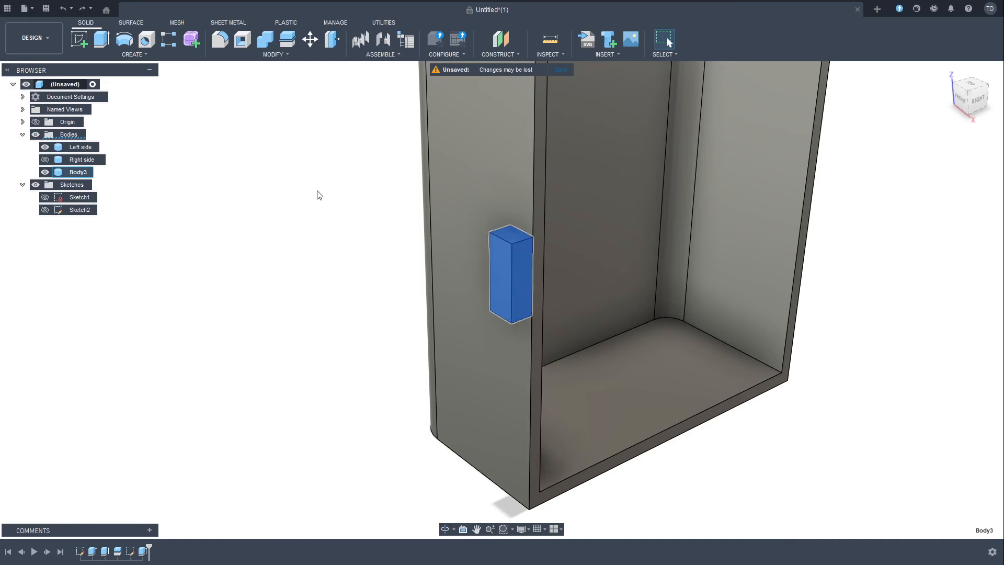
{"action": "middle_click_drag", "start_coordinate": [434, 265], "coordinate": [352, 264], "text": "shift"}
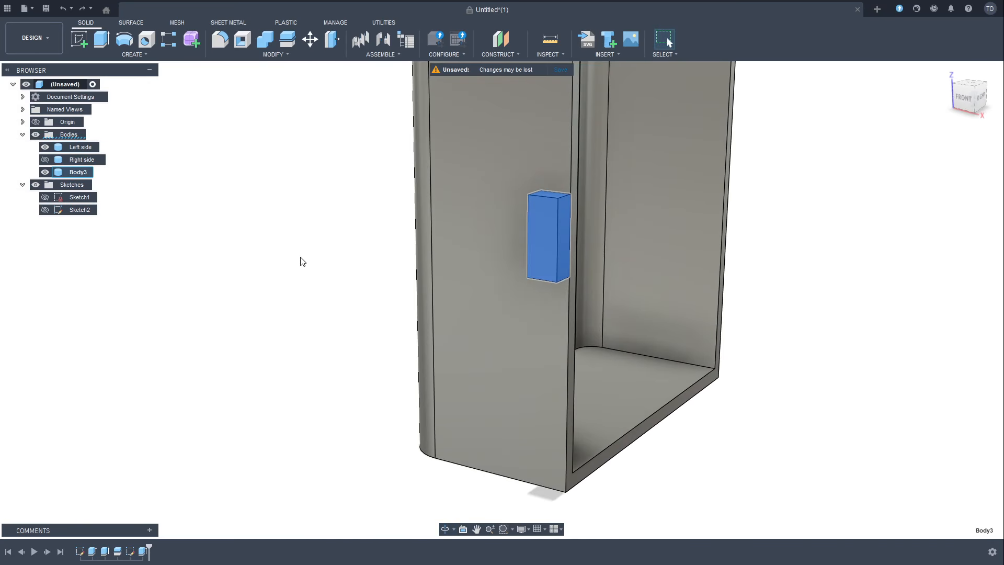
{"action": "left_click", "coordinate": [335, 194]}
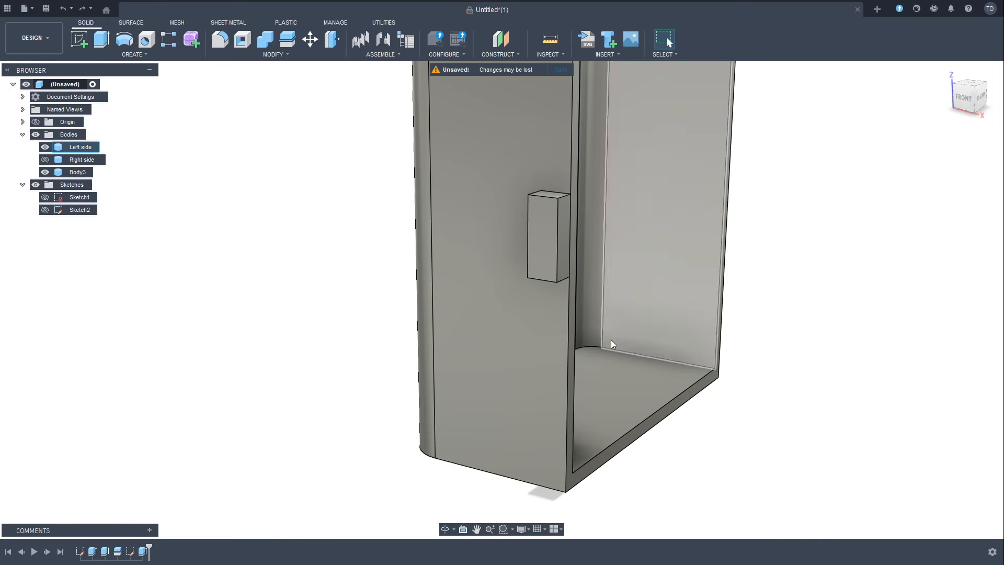
Chamfer the upper and lower outer edges of the small block with an equal distance of 3 mm
{"action": "middle_click_drag", "start_coordinate": [524, 374], "coordinate": [605, 331], "text": "shift"}
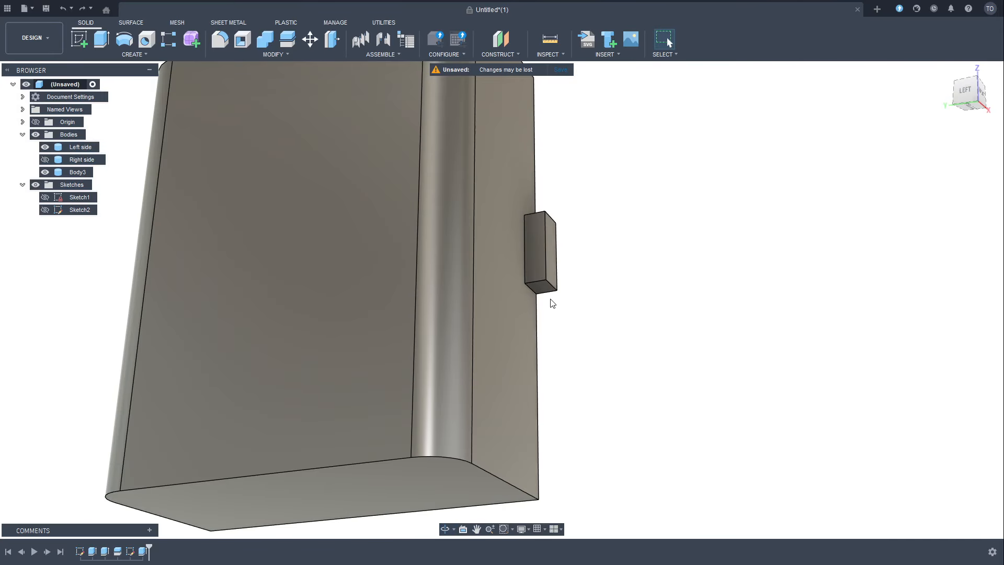
{"action": "left_click", "coordinate": [541, 287]}
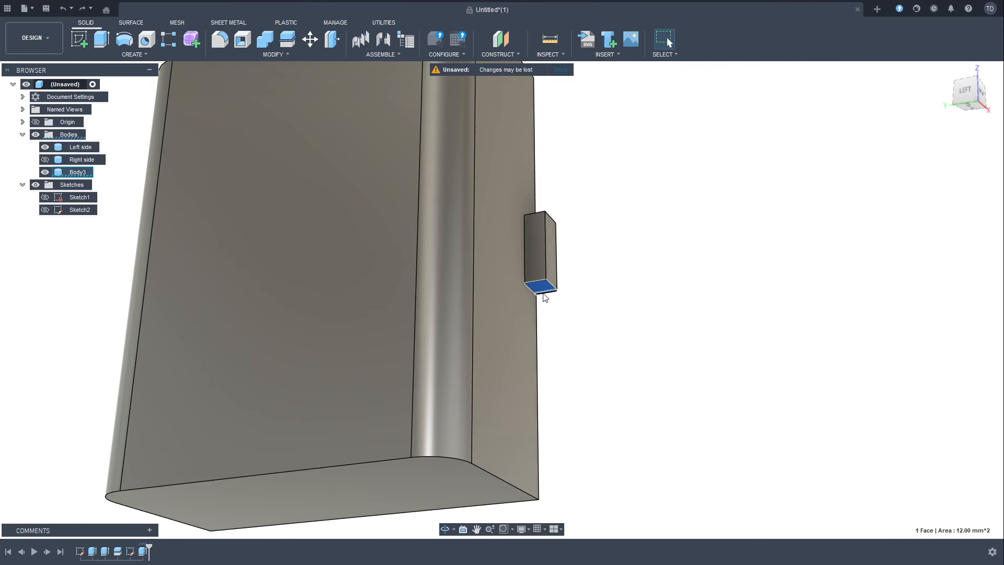
{"action": "scroll", "coordinate": [539, 293], "scroll_direction": "up", "scroll_amount": 5}
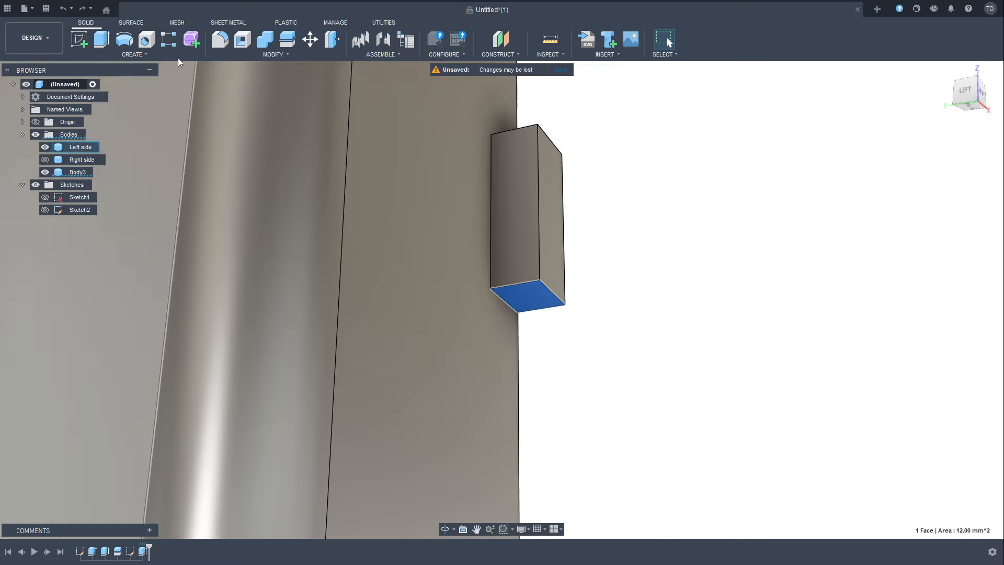
{"action": "left_click", "coordinate": [651, 292]}
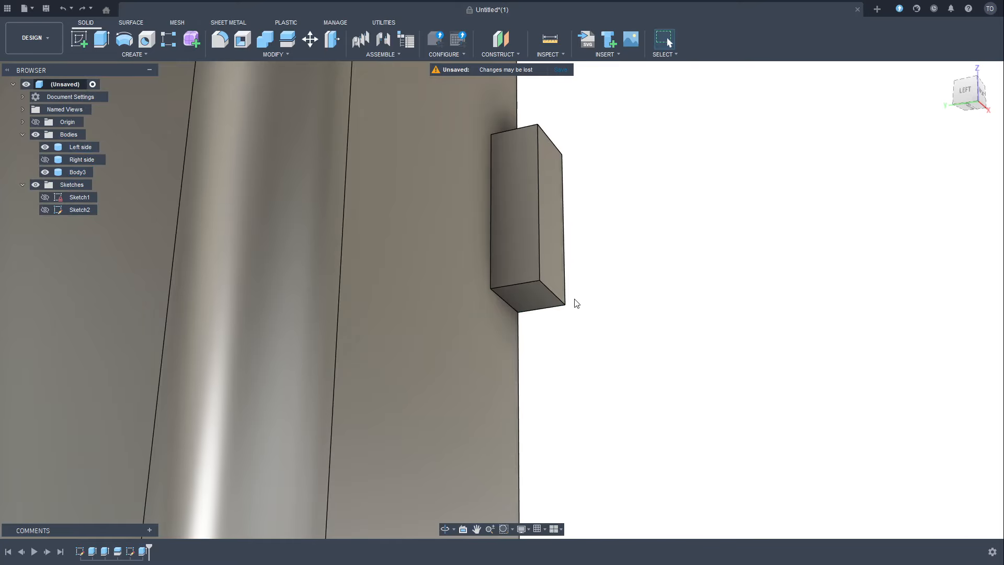
{"action": "left_click", "coordinate": [553, 295]}
{"action": "left_click", "coordinate": [551, 142]}
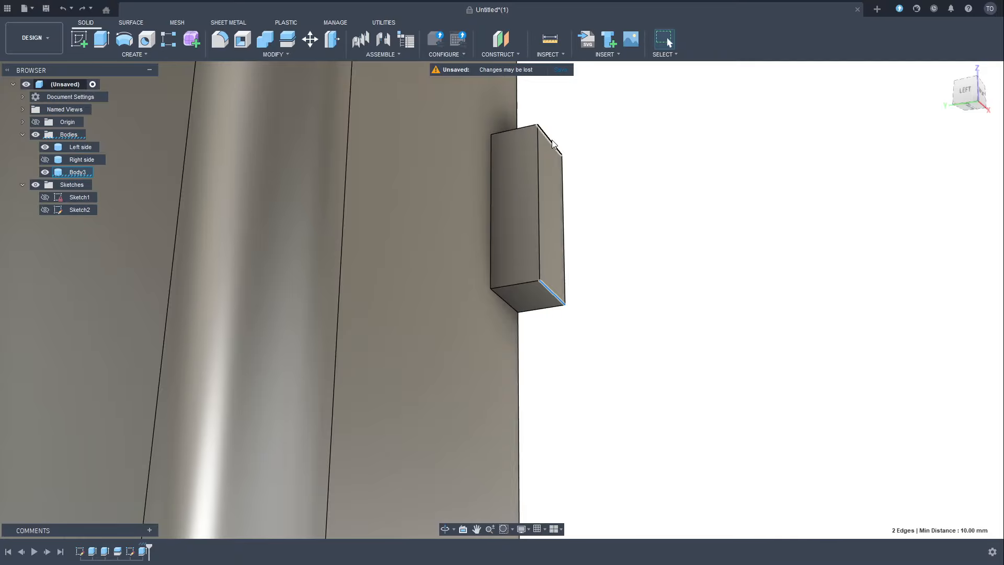
{"action": "left_click", "coordinate": [274, 52]}
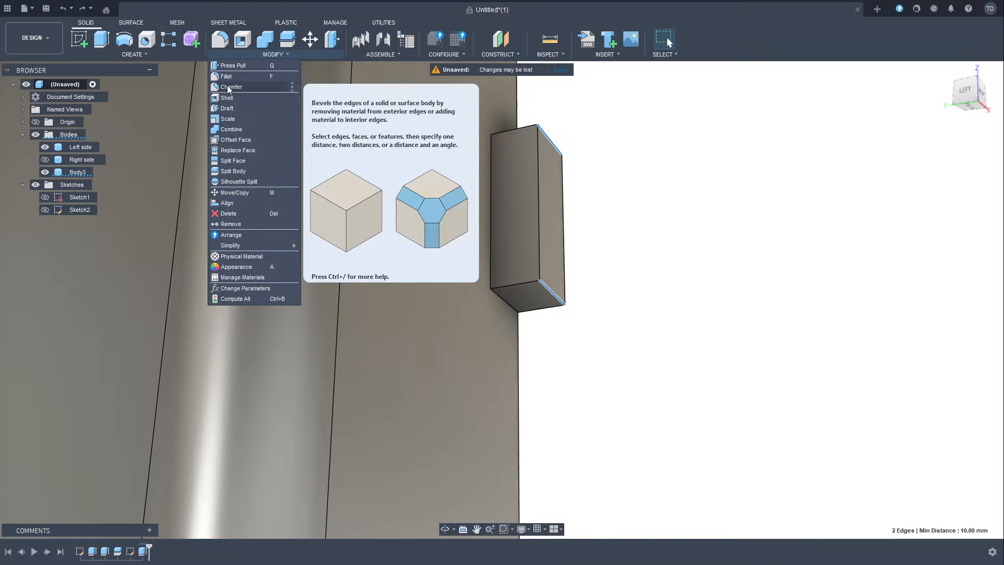
{"action": "left_click", "coordinate": [230, 87]}
{"action": "left_click_drag", "start_coordinate": [560, 298], "coordinate": [532, 285]}
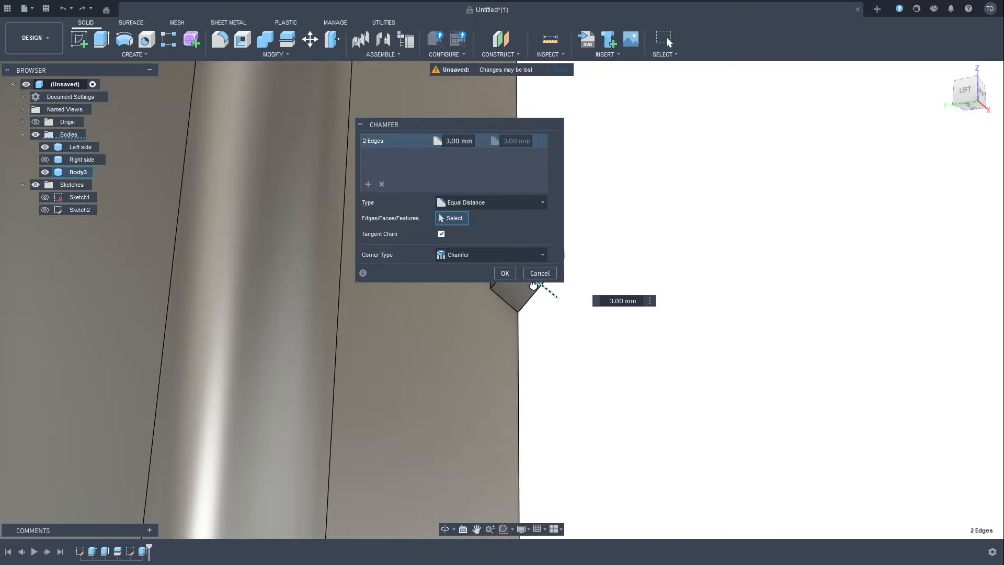
{"action": "left_click", "coordinate": [500, 274]}
Fillet the block's outer vertical edge along the case's open side with a constant 4.5 mm radius
{"action": "middle_click_drag", "start_coordinate": [622, 322], "coordinate": [513, 328], "text": "shift"}
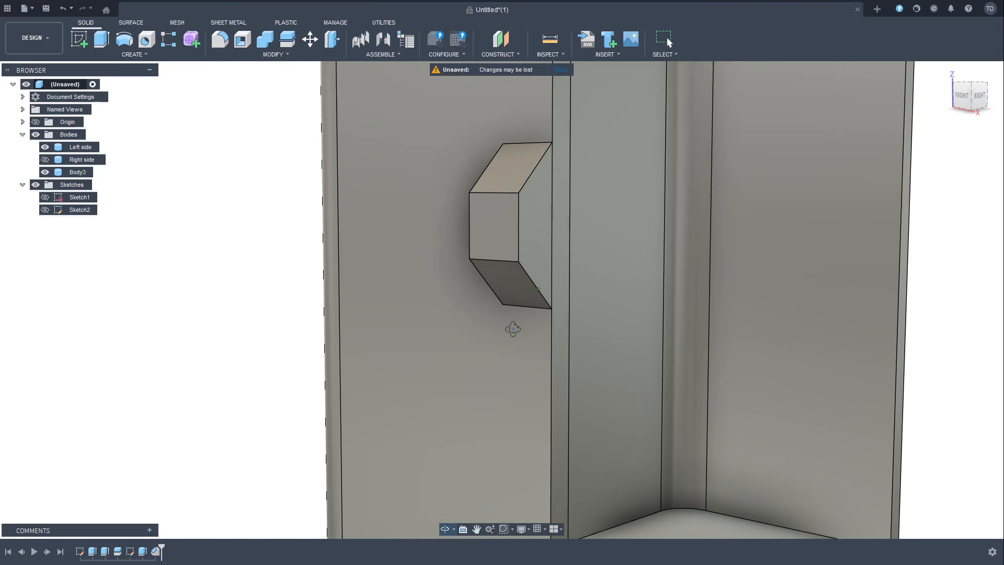
{"action": "left_click", "coordinate": [519, 228]}
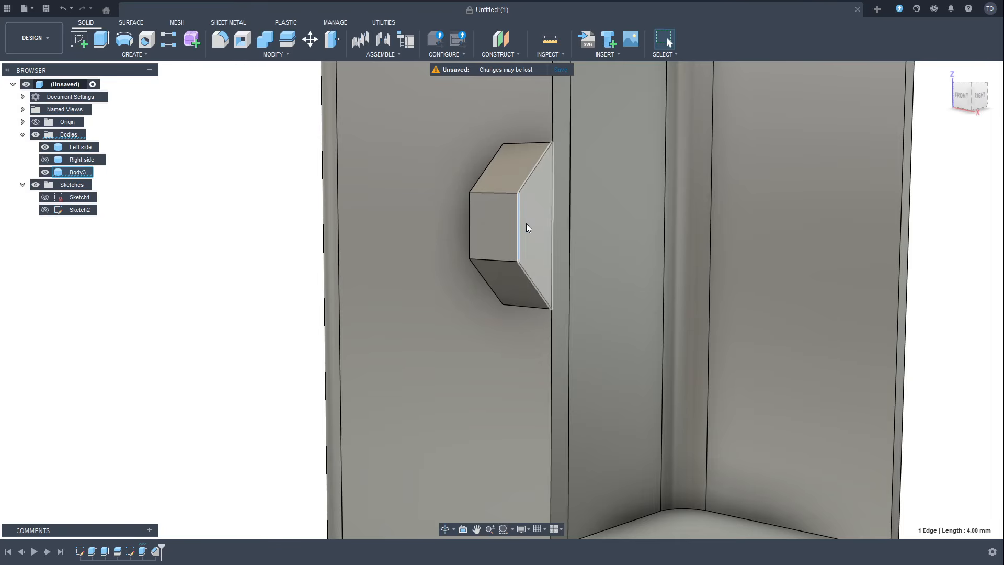
{"action": "left_click", "coordinate": [220, 39]}
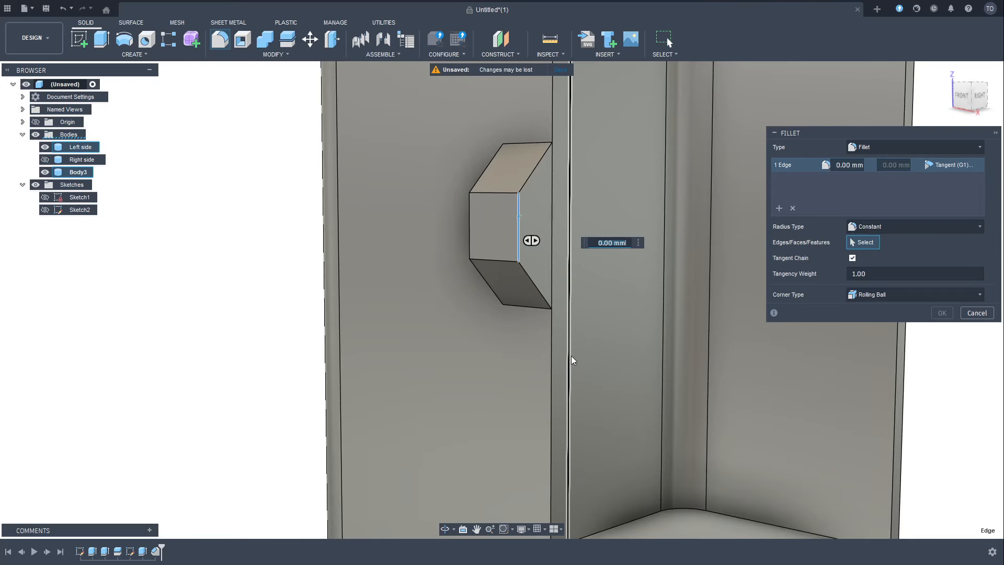
{"action": "middle_click_drag", "start_coordinate": [571, 355], "coordinate": [587, 353], "text": "shift"}
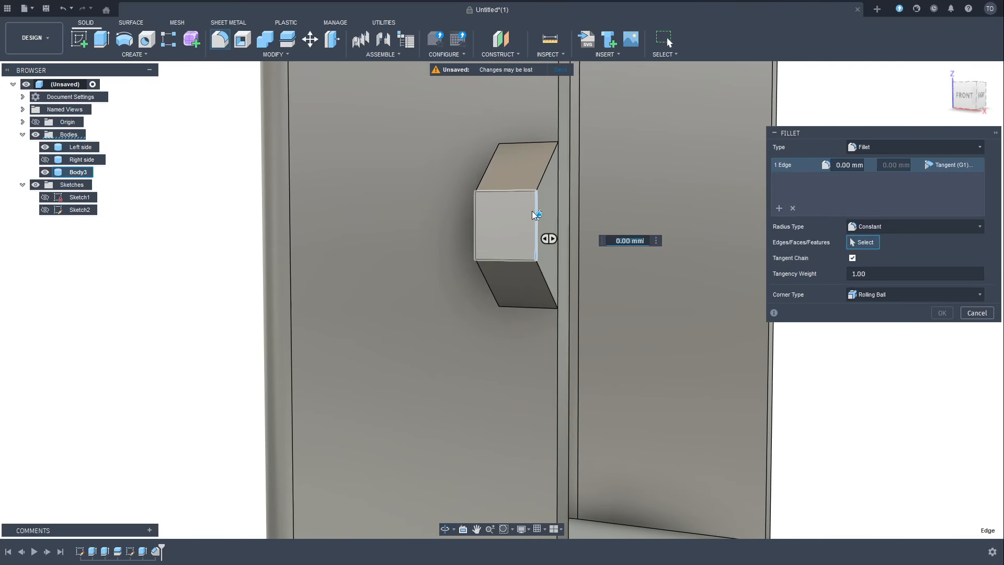
{"action": "type", "text": "4"}
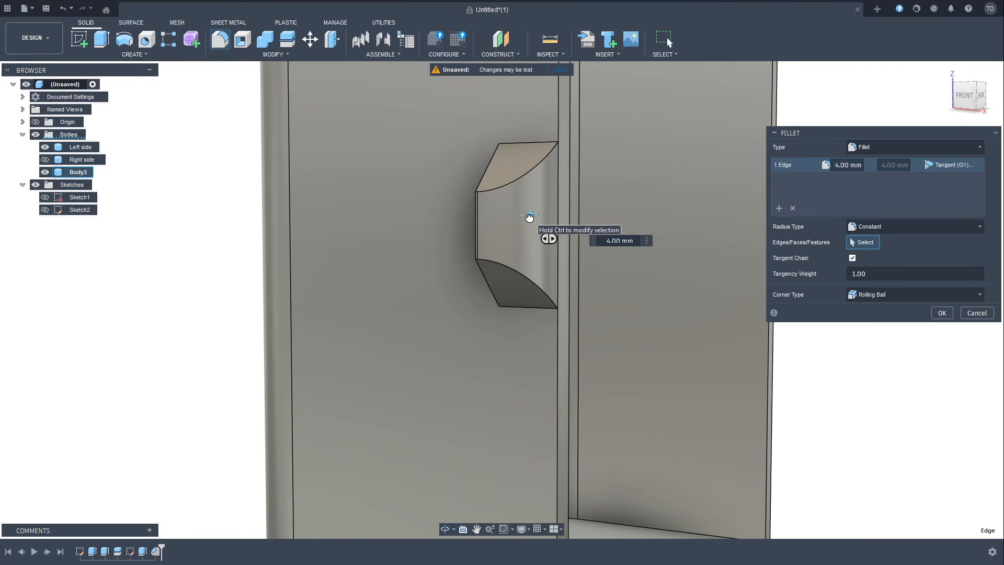
{"action": "left_click_drag", "start_coordinate": [529, 217], "coordinate": [528, 217]}
{"action": "middle_click_drag", "start_coordinate": [560, 372], "coordinate": [661, 368], "text": "shift"}
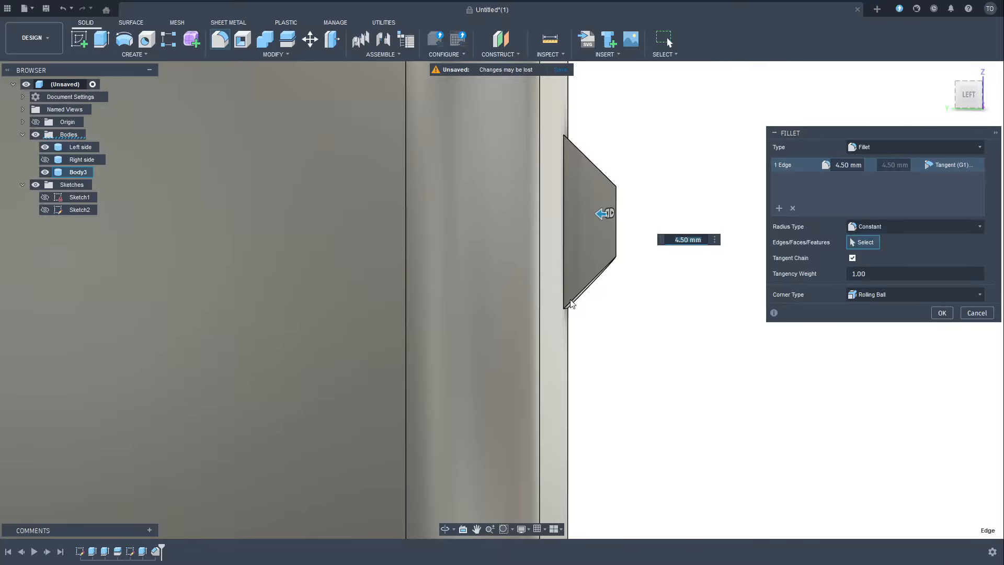
{"action": "middle_click_drag", "start_coordinate": [612, 297], "coordinate": [594, 238], "text": "shift"}
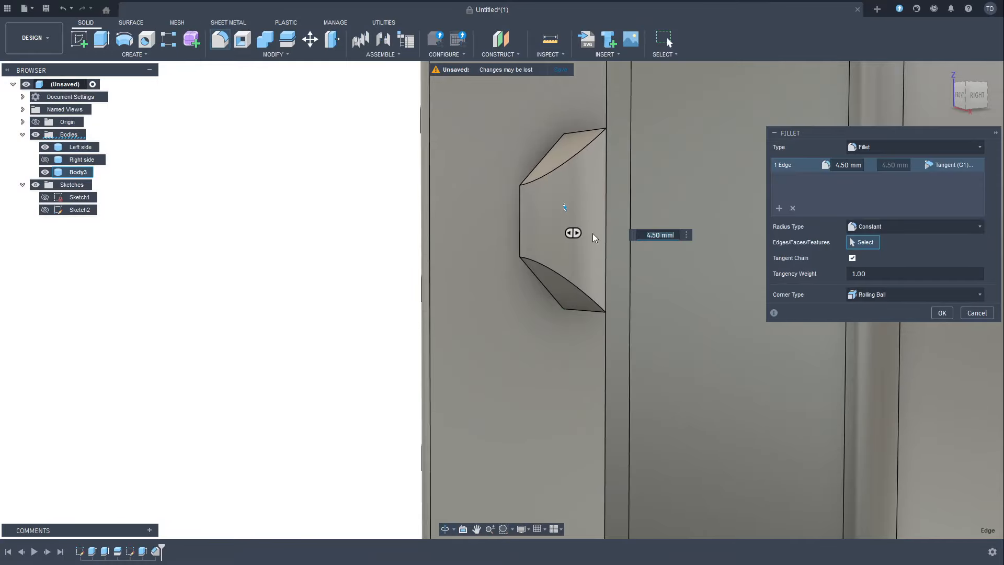
{"action": "middle_click_drag", "start_coordinate": [519, 318], "coordinate": [499, 336], "text": "shift"}
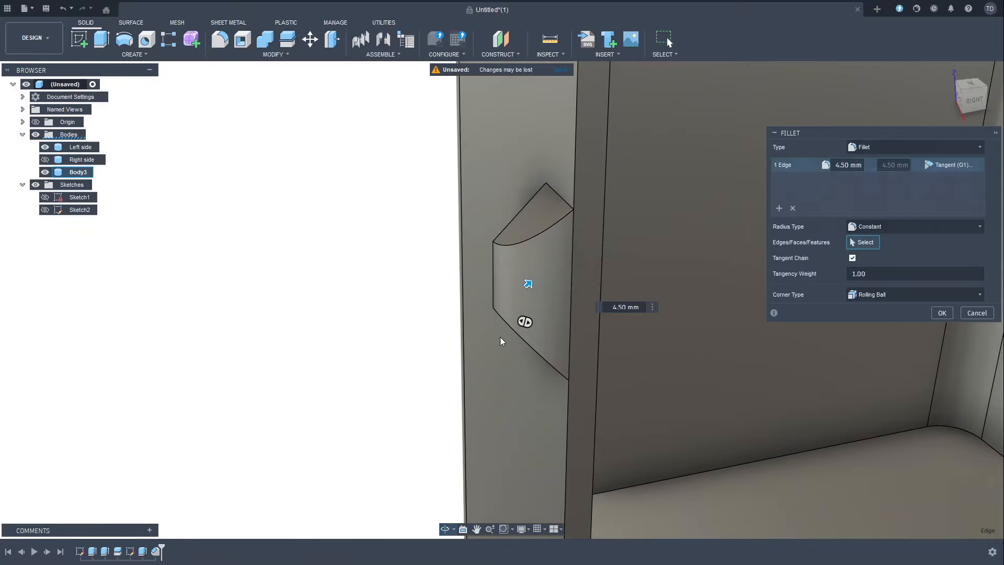
{"action": "left_click", "coordinate": [950, 312]}
Mirror the small block body across the XZ origin plane as a new body on the case's opposite face
{"action": "scroll", "coordinate": [461, 330], "scroll_direction": "down", "scroll_amount": 4}
{"action": "left_click", "coordinate": [86, 172]}
{"action": "middle_click_drag", "start_coordinate": [329, 319], "coordinate": [290, 256], "text": "shift"}
{"action": "scroll", "coordinate": [399, 327], "scroll_direction": "down", "scroll_amount": 5}
{"action": "middle_click_drag", "start_coordinate": [290, 256], "coordinate": [337, 241], "text": "shift"}
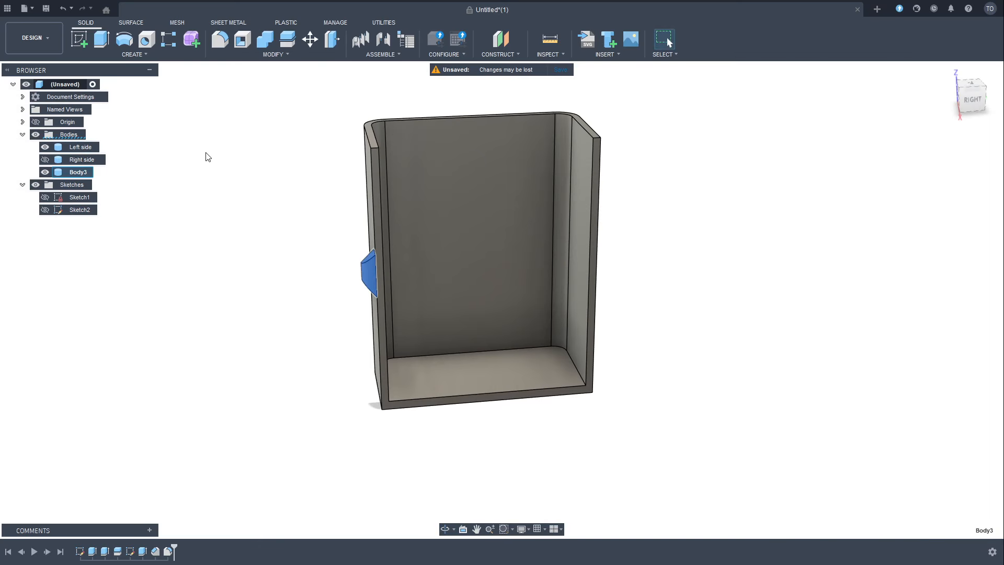
{"action": "left_click", "coordinate": [145, 53]}
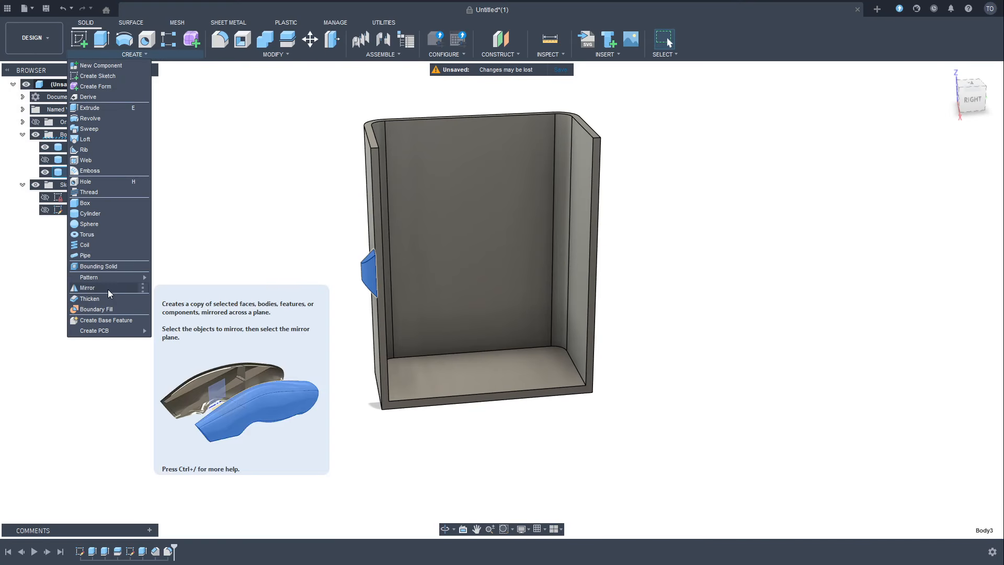
{"action": "left_click", "coordinate": [87, 287]}
{"action": "left_click", "coordinate": [945, 180]}
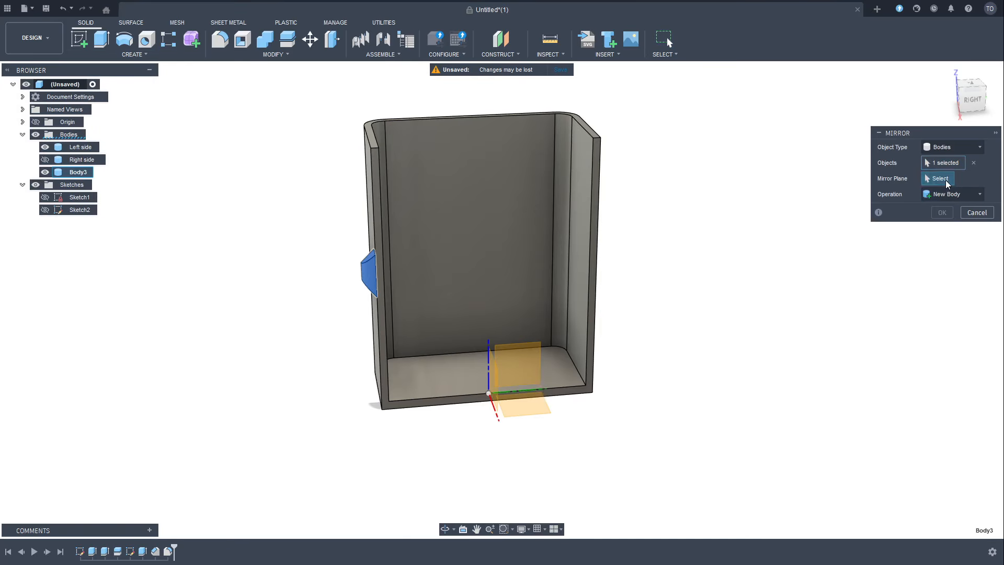
{"action": "left_click", "coordinate": [497, 383]}
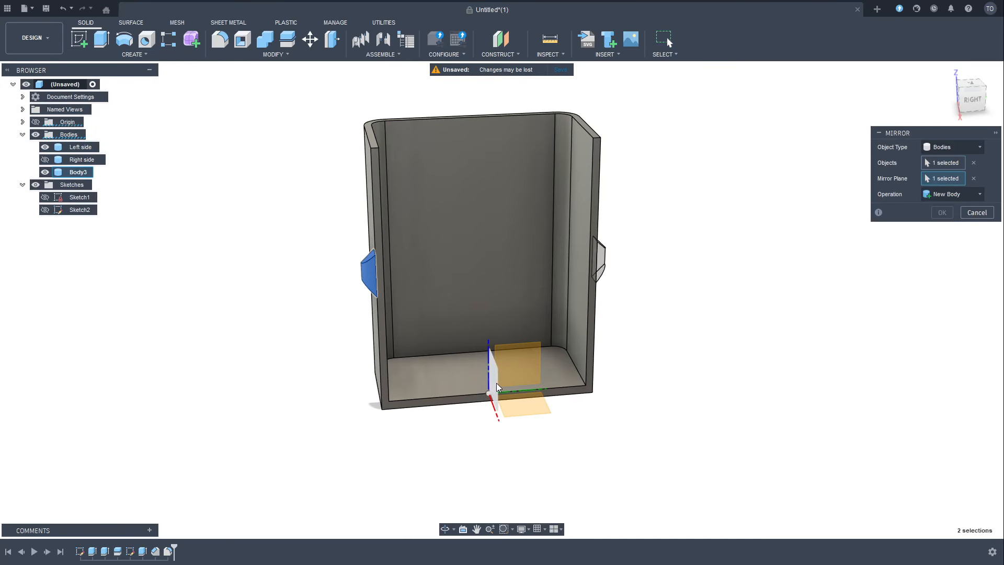
{"action": "left_click", "coordinate": [941, 213]}
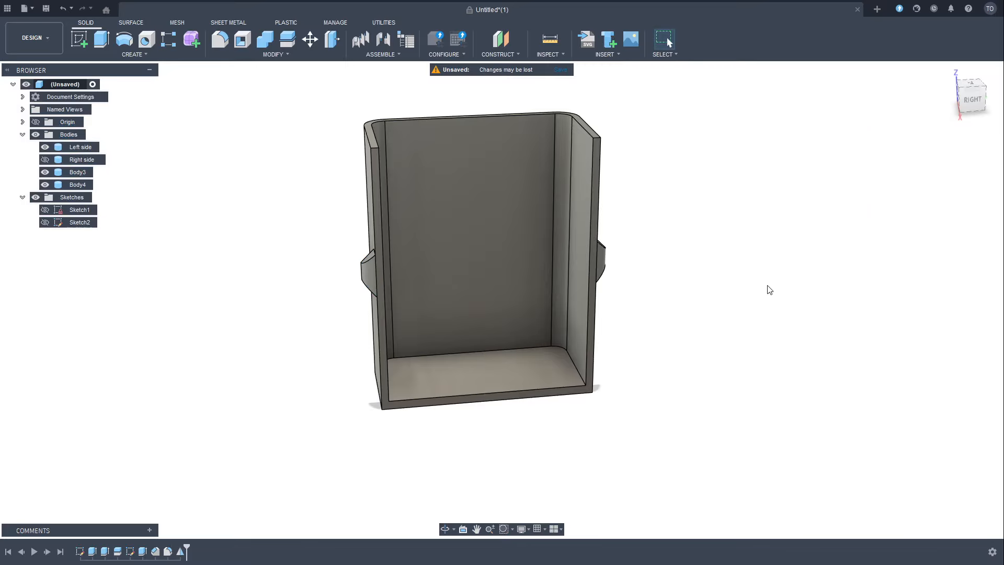
Join both small block bodies to the Left side with Combine, without keeping the tool bodies
{"action": "middle_click_drag", "start_coordinate": [757, 312], "coordinate": [789, 329], "text": "shift"}
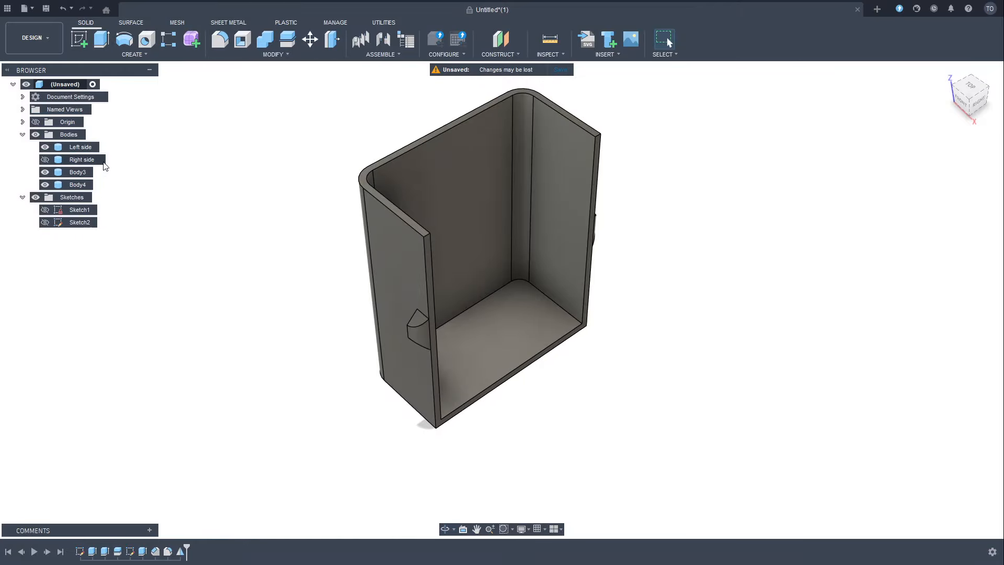
{"action": "left_click", "coordinate": [74, 146]}
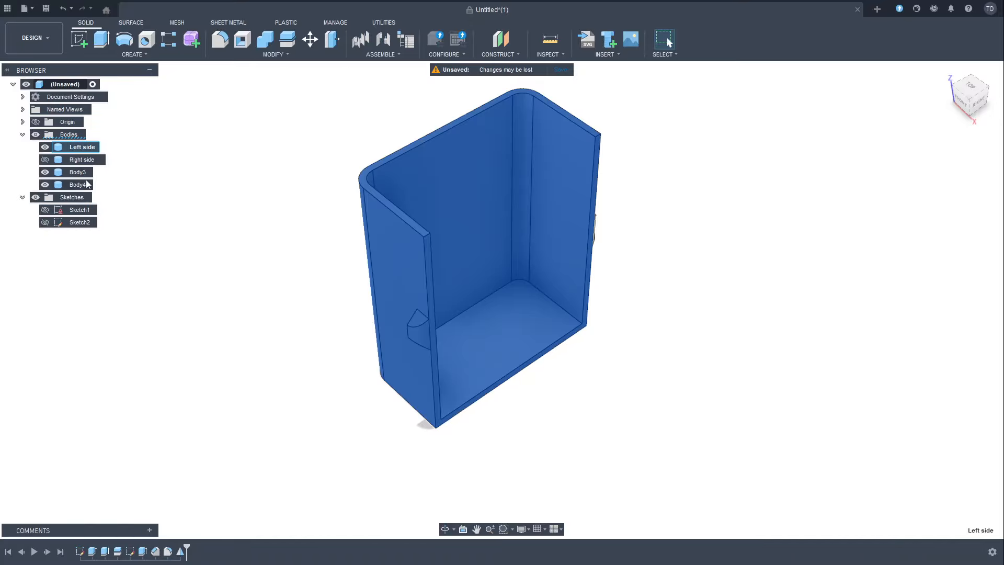
{"action": "left_click", "coordinate": [83, 185], "text": "shift"}
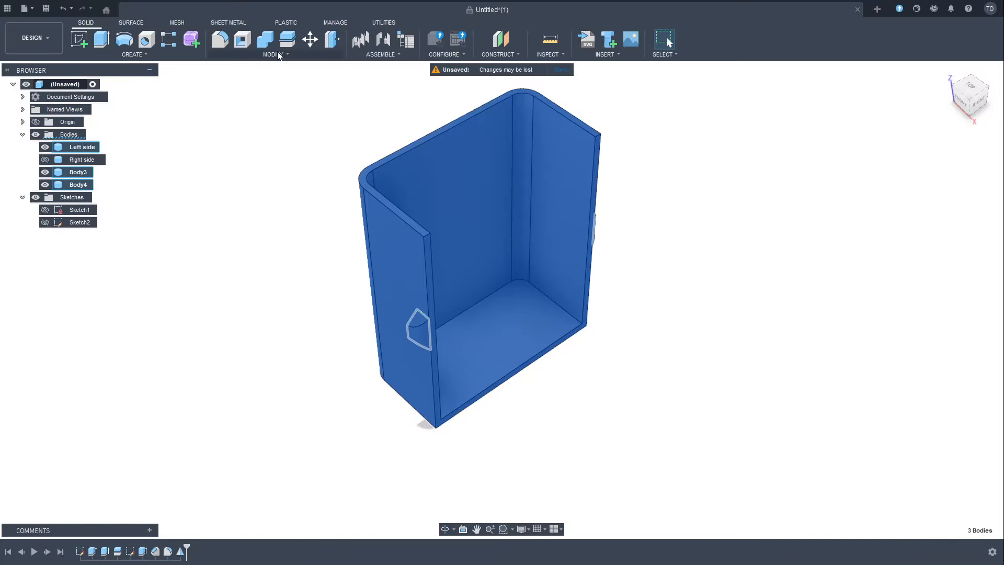
{"action": "left_click", "coordinate": [265, 39]}
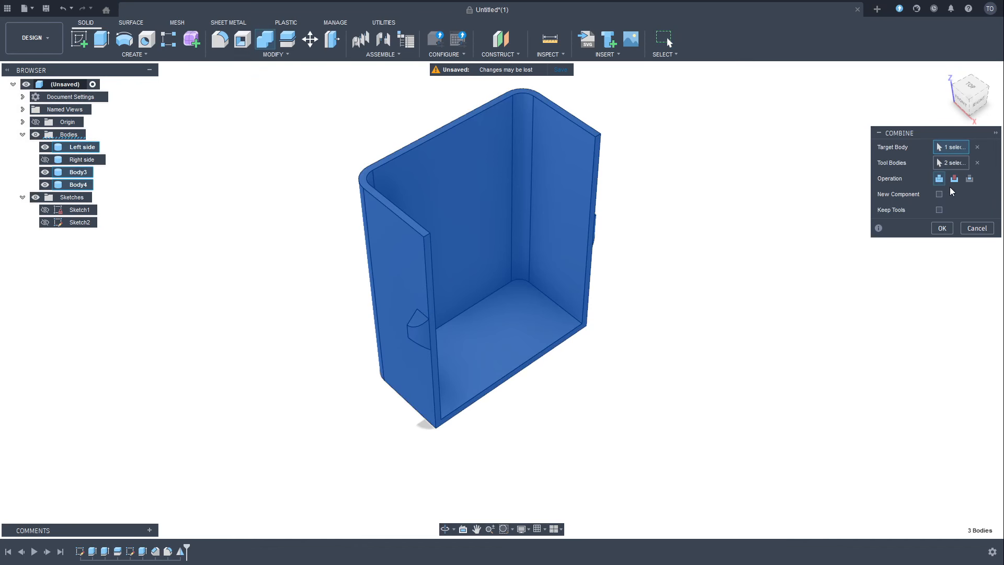
{"action": "left_click", "coordinate": [942, 228]}
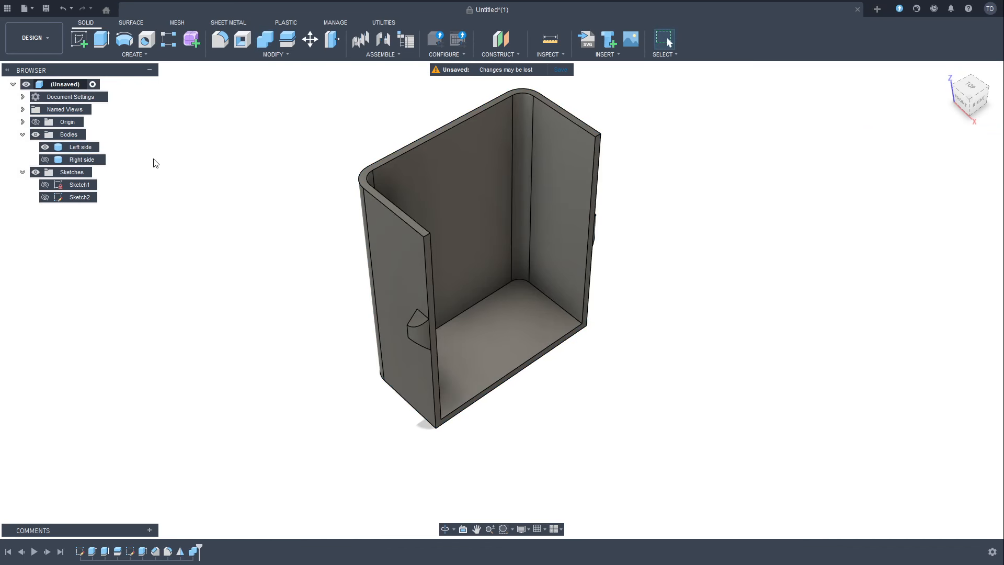
Toggle the visibility of the Left side and Right side bodies to examine how the block meets the seam
{"action": "left_click", "coordinate": [45, 147]}
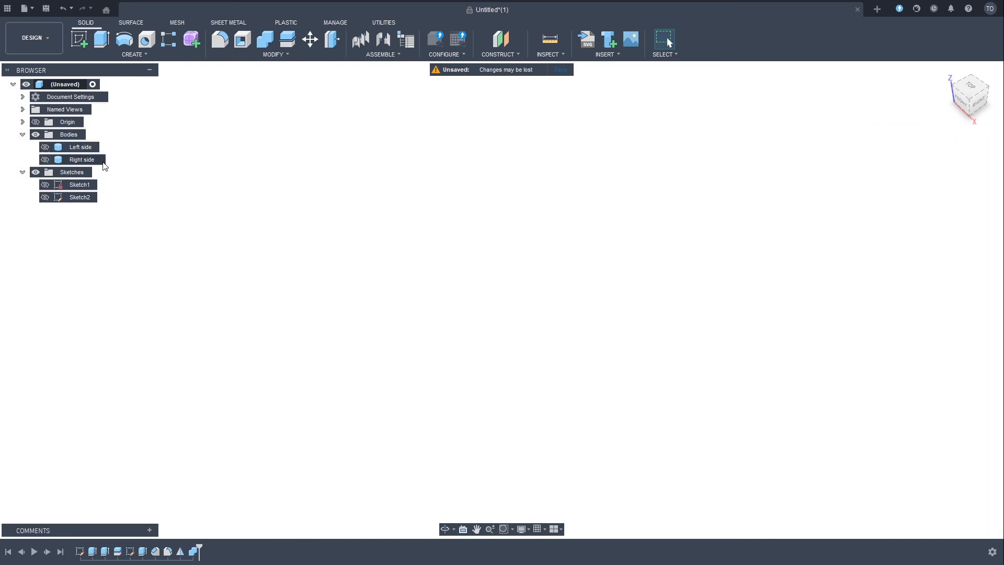
{"action": "left_click", "coordinate": [45, 146]}
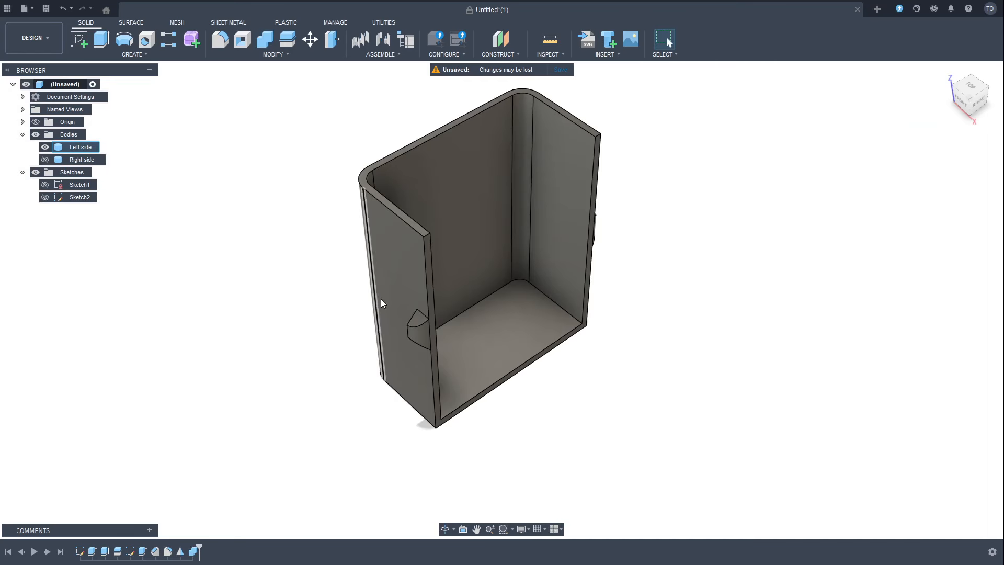
{"action": "middle_click_drag", "start_coordinate": [409, 372], "coordinate": [391, 336], "text": "shift"}
{"action": "left_click", "coordinate": [45, 159]}
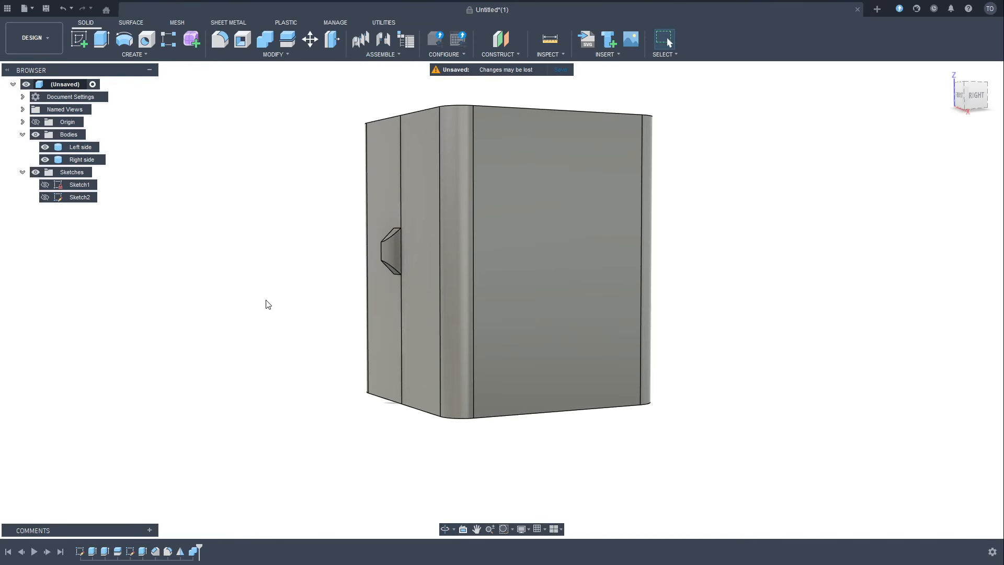
{"action": "middle_click_drag", "start_coordinate": [265, 302], "coordinate": [354, 298], "text": "shift"}
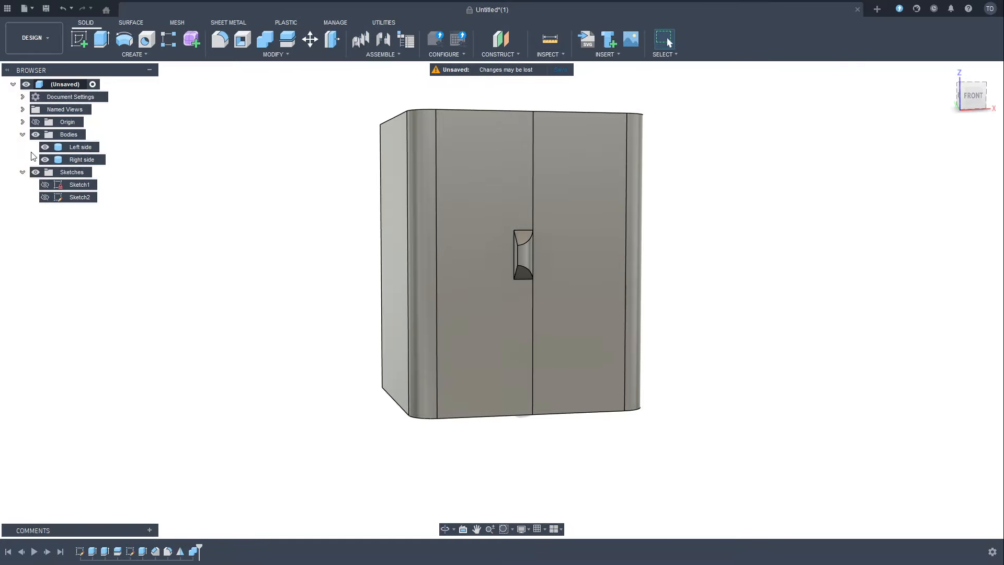
{"action": "left_click", "coordinate": [45, 148]}
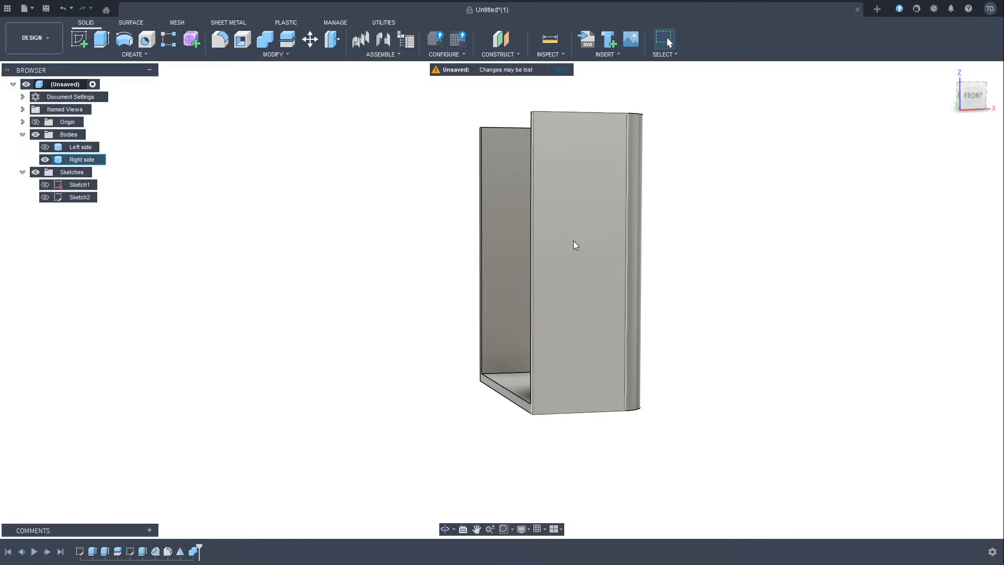
{"action": "left_click", "coordinate": [555, 236]}
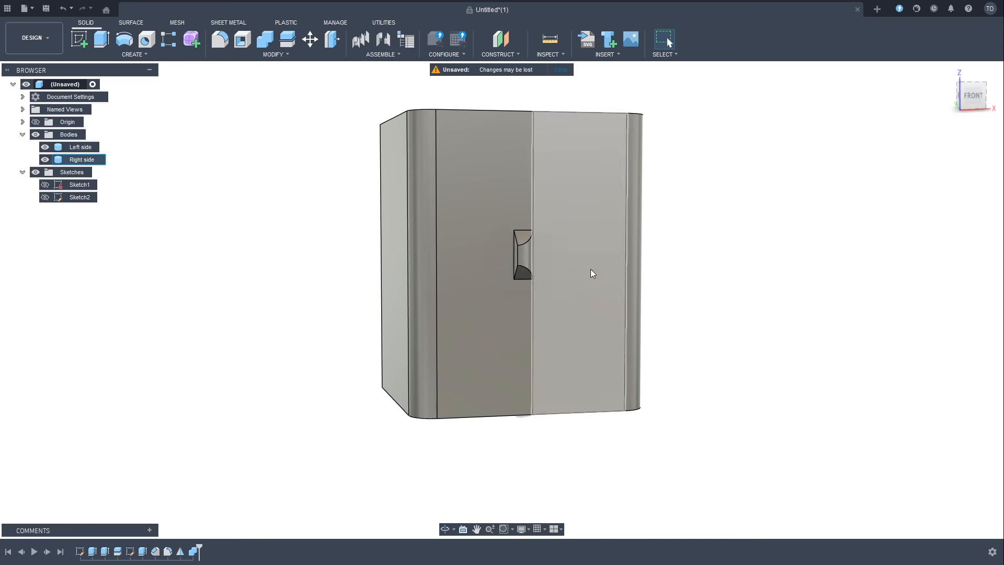
Hide both case bodies, show Sketch2 and open it for editing around the small rectangle
{"action": "left_click", "coordinate": [45, 147]}
{"action": "left_click", "coordinate": [45, 160]}
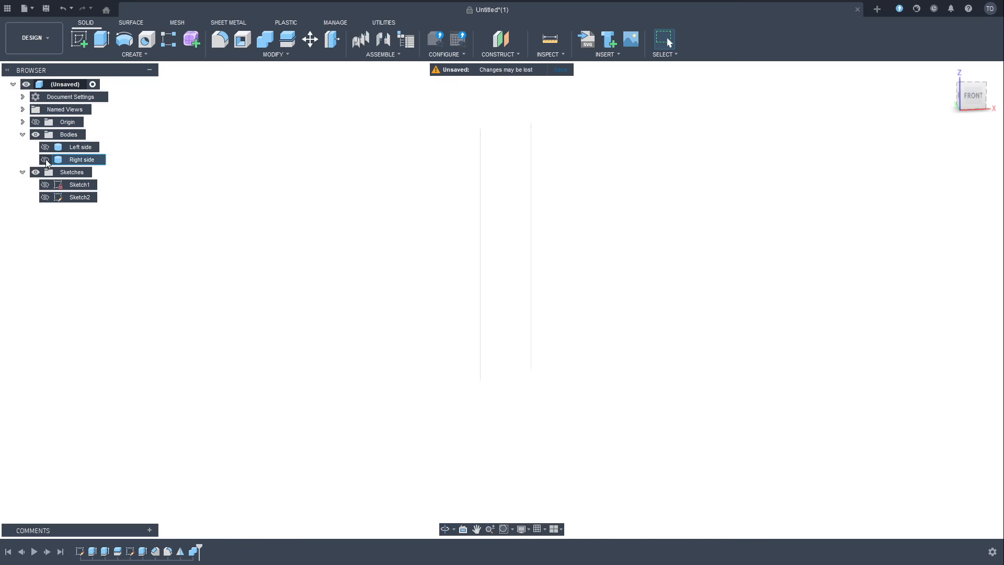
{"action": "left_click", "coordinate": [45, 197]}
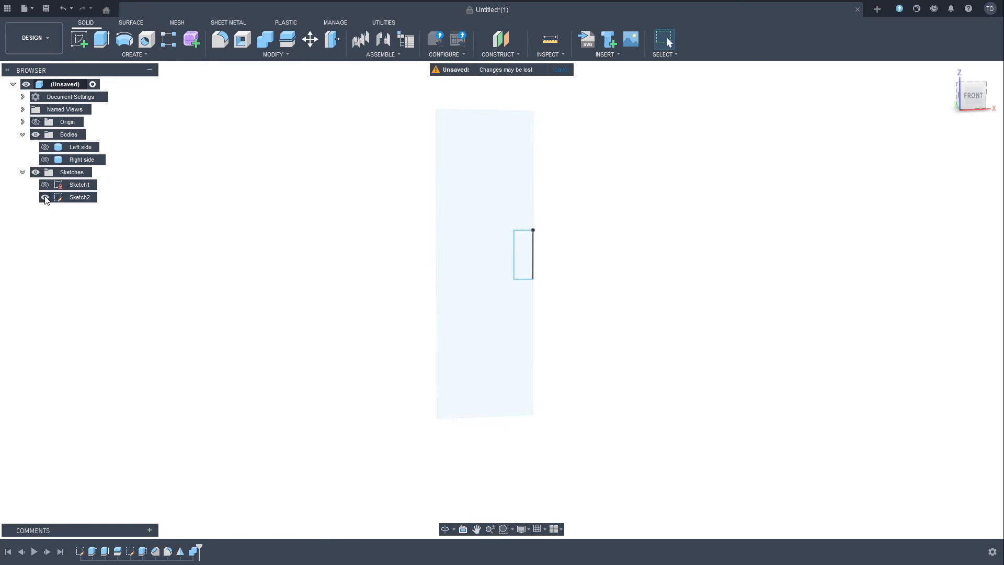
{"action": "double_click", "coordinate": [61, 198]}
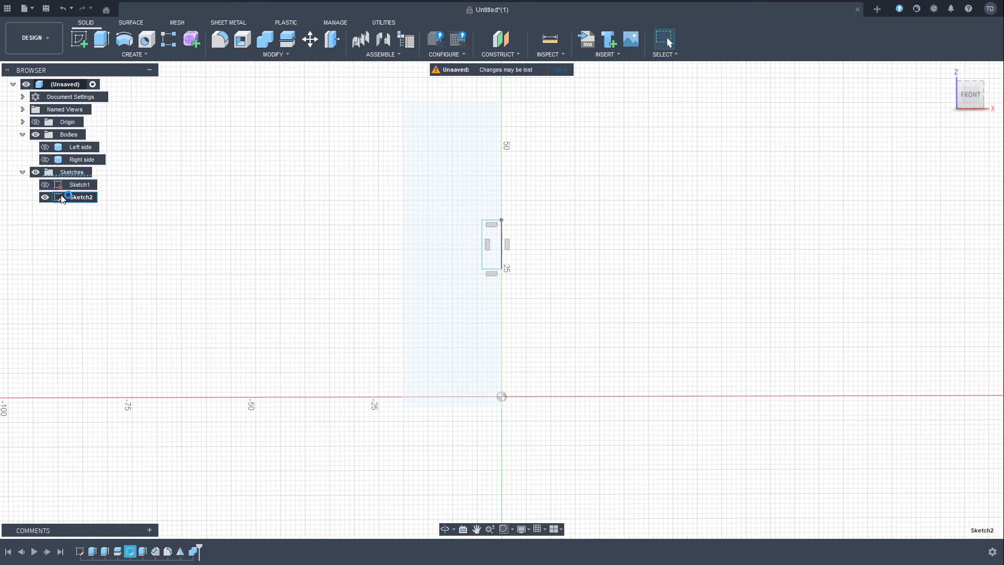
{"action": "scroll", "coordinate": [334, 184], "scroll_direction": "up", "scroll_amount": 1}
{"action": "mouse_move", "coordinate": [429, 277]}
{"action": "middle_mouse_down"}
{"action": "mouse_move", "coordinate": [181, 179]}
{"action": "mouse_move", "coordinate": [190, 188]}
{"action": "middle_mouse_up"}
{"action": "mouse_move", "coordinate": [271, 194]}
{"action": "middle_mouse_down"}
{"action": "mouse_move", "coordinate": [397, 287]}
{"action": "mouse_move", "coordinate": [379, 256]}
{"action": "mouse_move", "coordinate": [330, 254]}
{"action": "middle_mouse_up"}
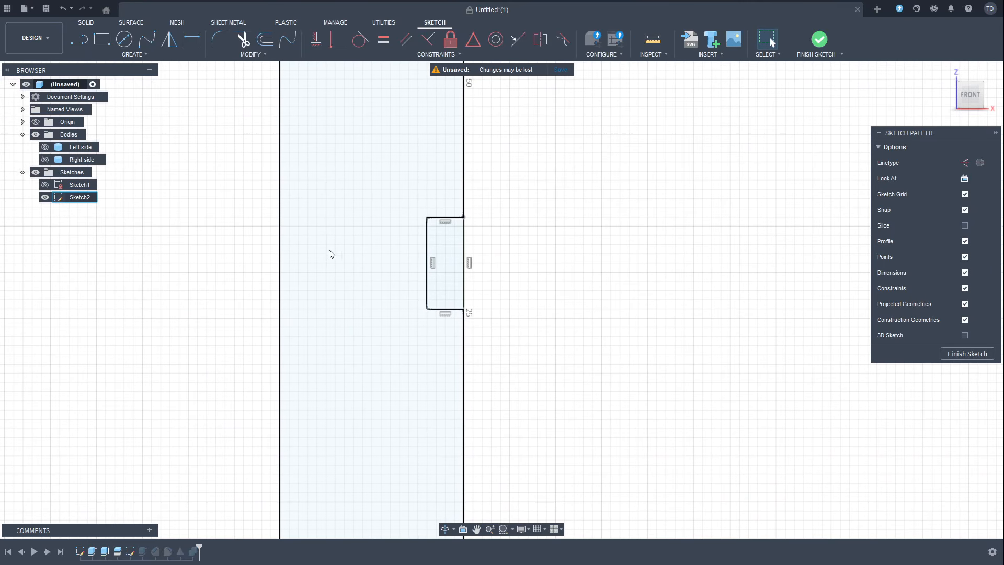
Offset the small rectangle outward by 0.15 mm on all sides
{"action": "double_click", "coordinate": [427, 243]}
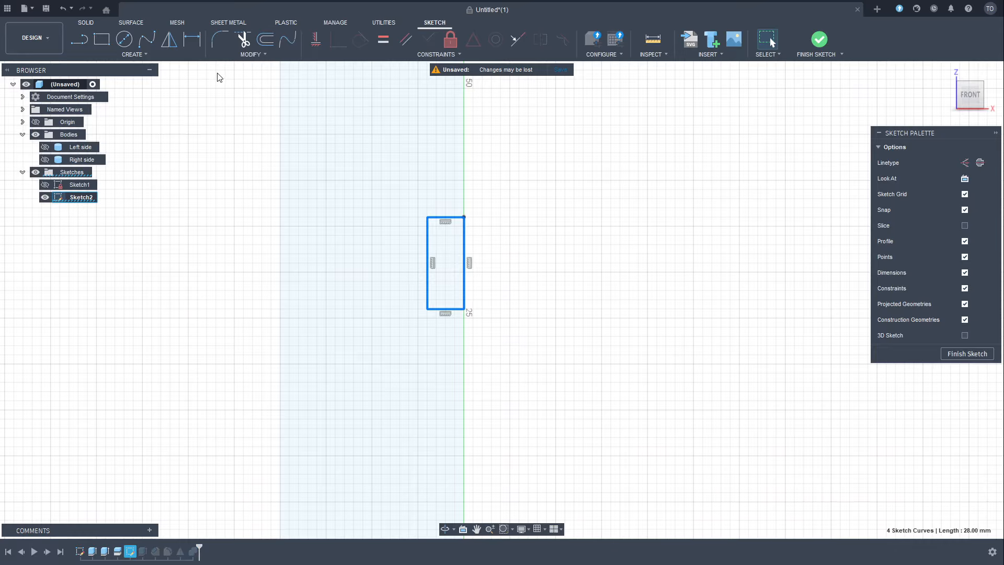
{"action": "left_click", "coordinate": [265, 40]}
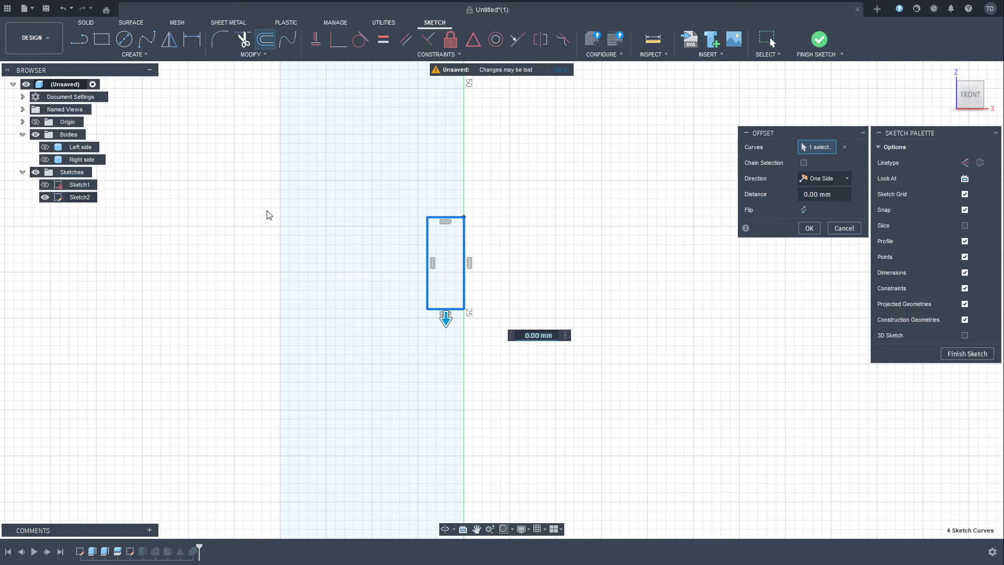
{"action": "scroll", "coordinate": [269, 215], "scroll_direction": "up", "scroll_amount": 5}
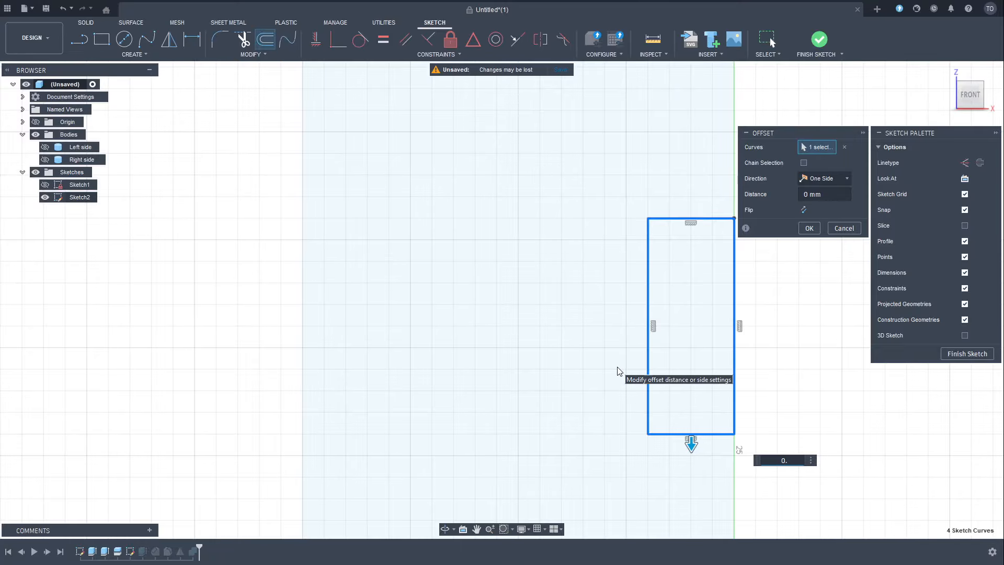
{"action": "key", "text": "Return"}
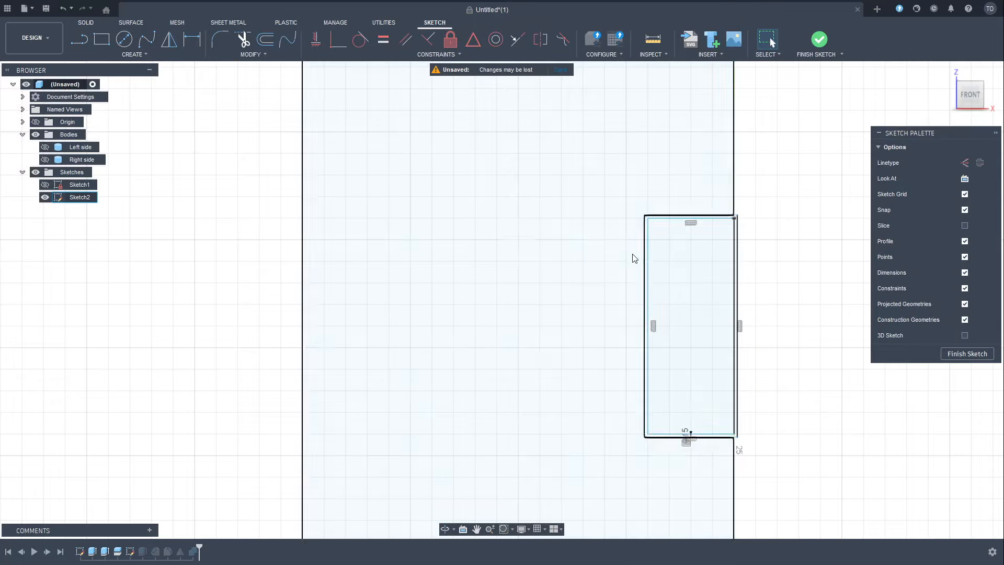
{"action": "middle_click_drag", "start_coordinate": [670, 475], "coordinate": [553, 389]}
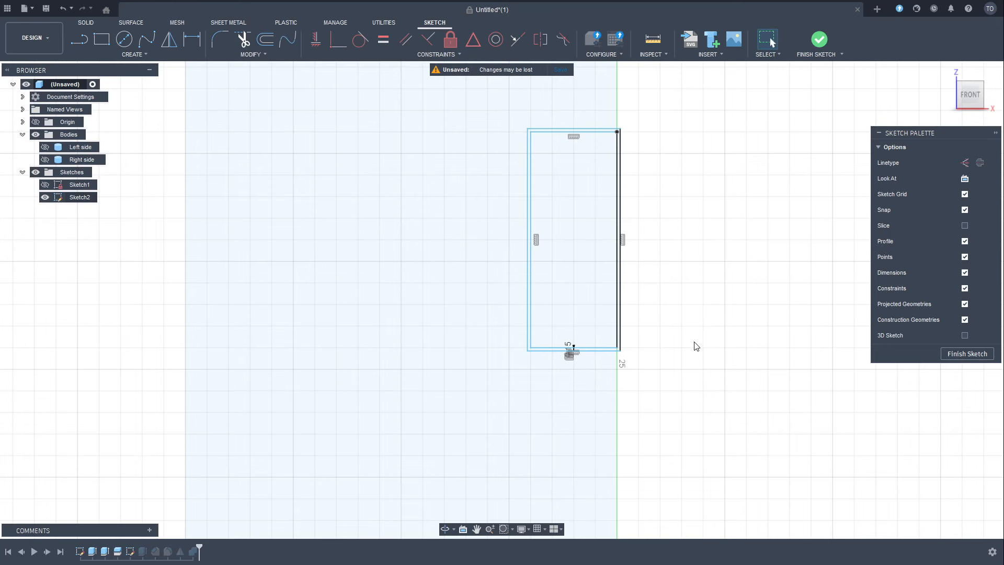
{"action": "scroll", "coordinate": [697, 373], "scroll_direction": "down", "scroll_amount": 3}
{"action": "mouse_move", "coordinate": [697, 409]}
{"action": "middle_mouse_down"}
{"action": "mouse_move", "coordinate": [679, 358]}
{"action": "mouse_move", "coordinate": [610, 312]}
{"action": "mouse_move", "coordinate": [612, 322]}
{"action": "middle_mouse_up"}
{"action": "scroll", "coordinate": [614, 324], "scroll_direction": "down", "scroll_amount": 4}
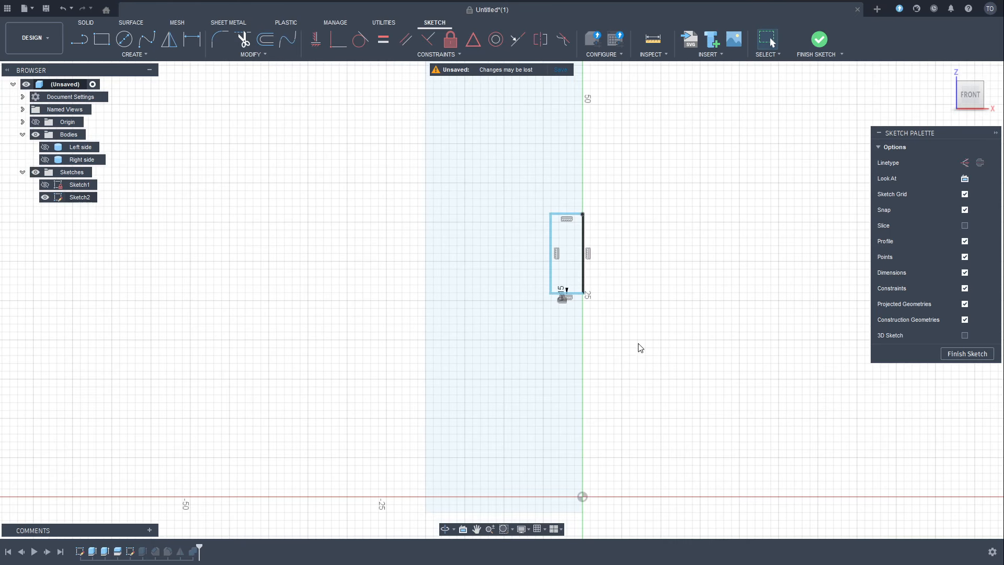
{"action": "scroll", "coordinate": [619, 335], "scroll_direction": "up", "scroll_amount": 2}
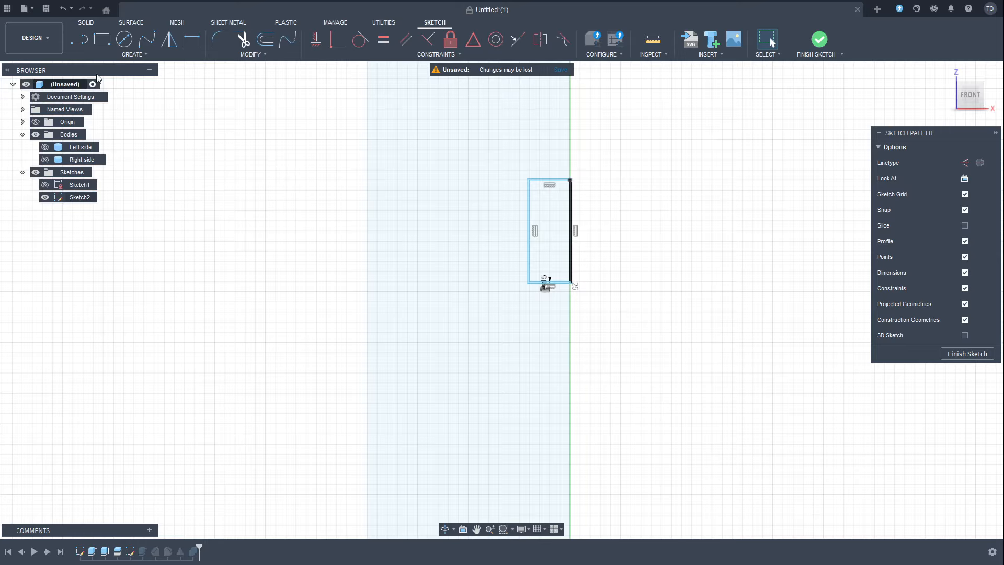
Sketch an 18 mm line at 135° from the seam below the rectangle, plus a horizontal line about 6.5 mm long from the same start point
{"action": "left_click", "coordinate": [80, 44]}
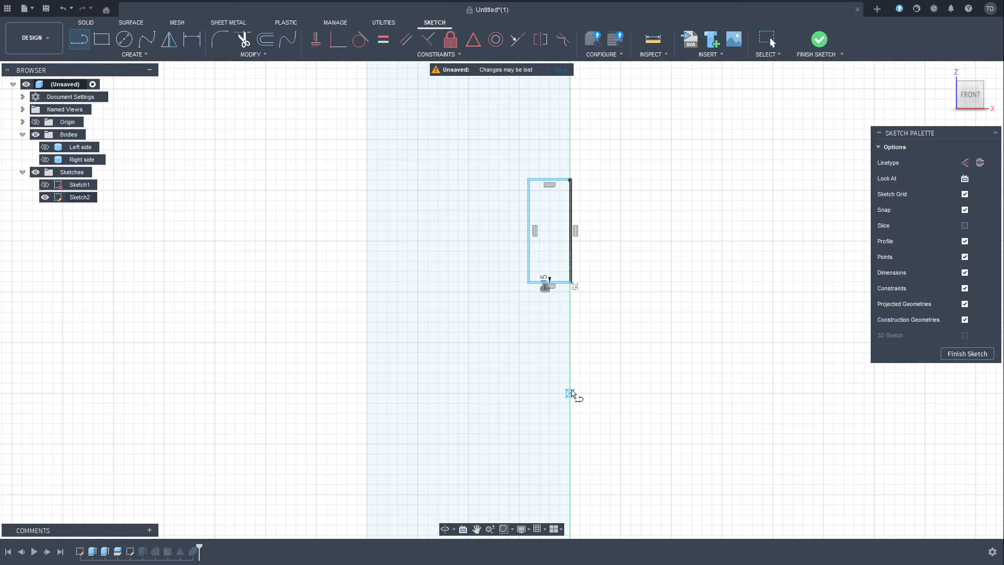
{"action": "left_click", "coordinate": [569, 393]}
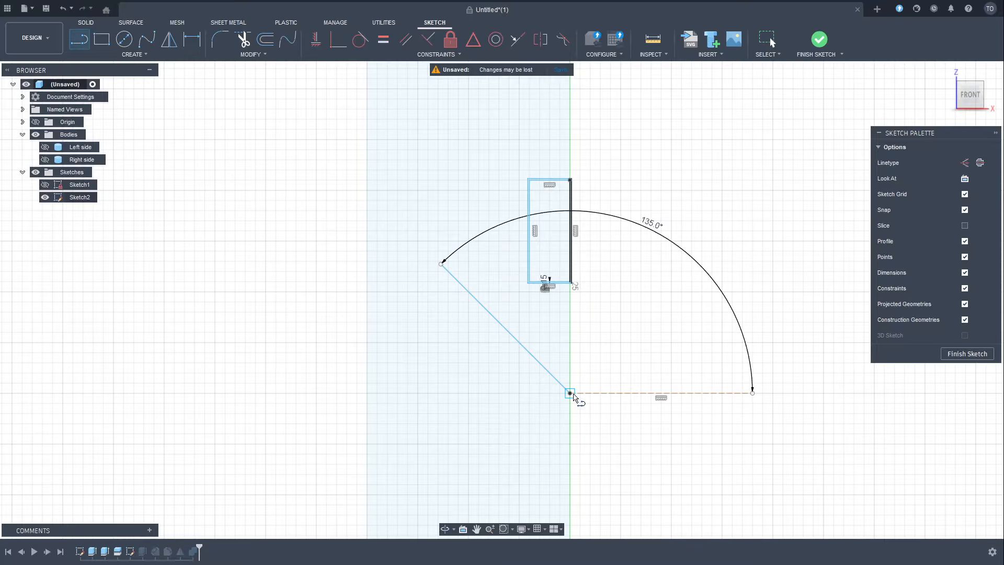
{"action": "left_click", "coordinate": [569, 393]}
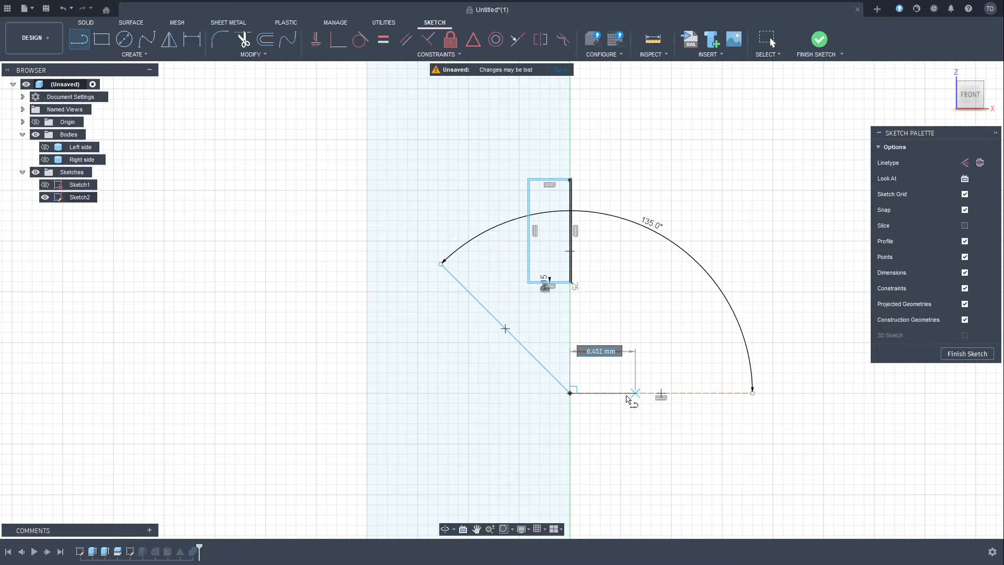
{"action": "left_click", "coordinate": [635, 393]}
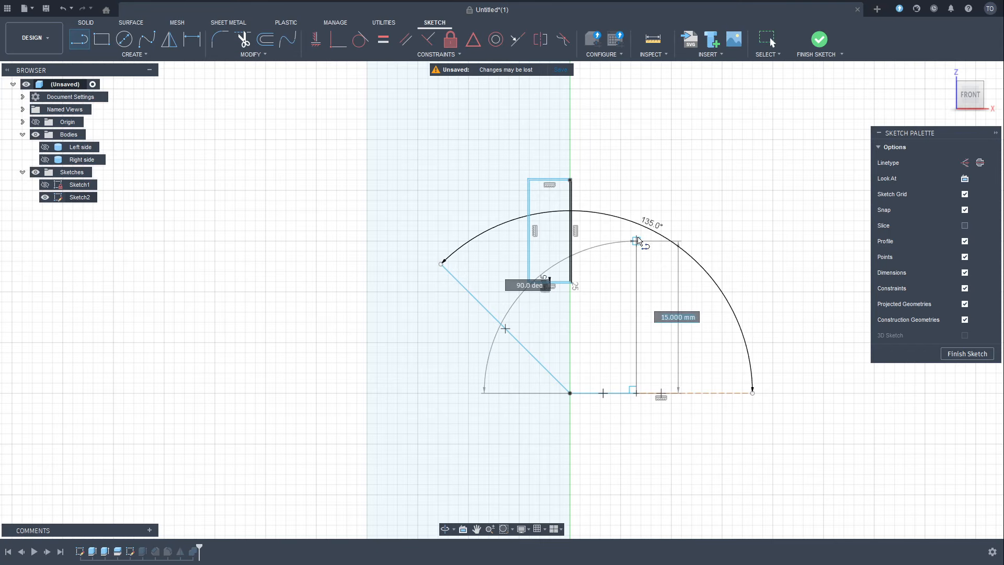
Add a 15 mm vertical line up from the horizontal line's free end, and a short horizontal line from its upper end toward the rectangle
{"action": "left_click", "coordinate": [636, 241]}
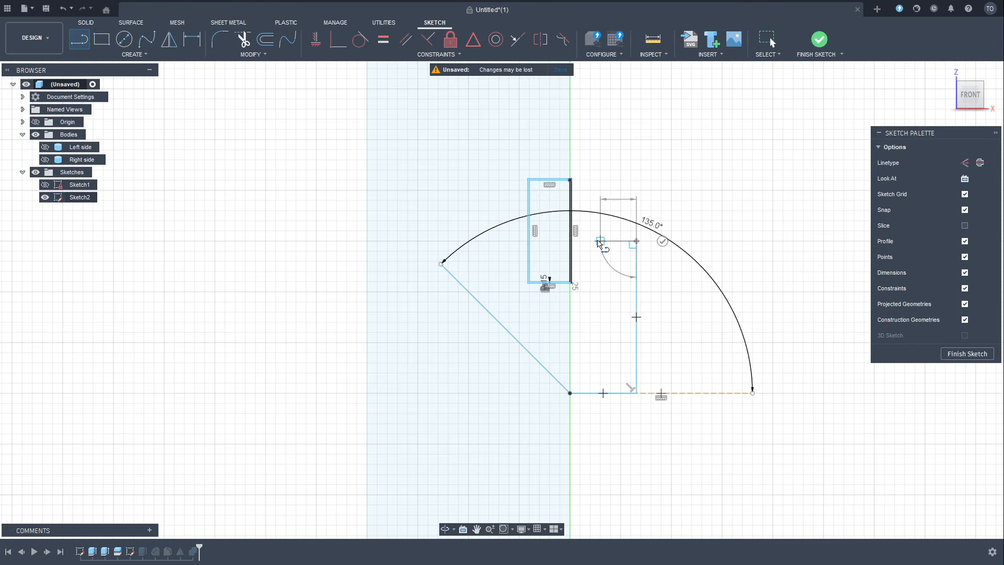
{"action": "left_click", "coordinate": [600, 241]}
{"action": "key", "text": "Escape"}
Sketch a vertical line about 2.3 mm long upward from the slanted line's upper end
{"action": "key", "text": "l"}
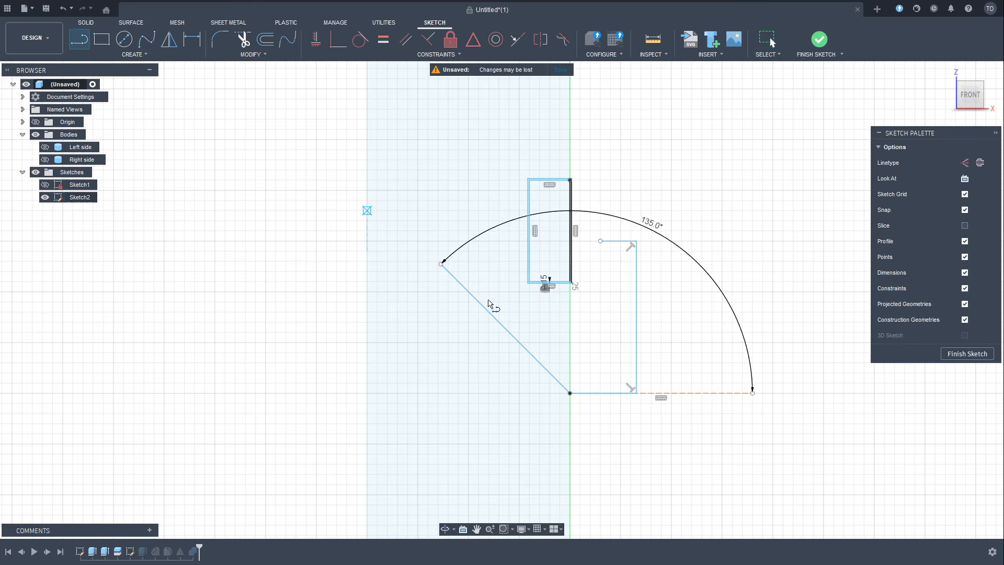
{"action": "left_click", "coordinate": [442, 263]}
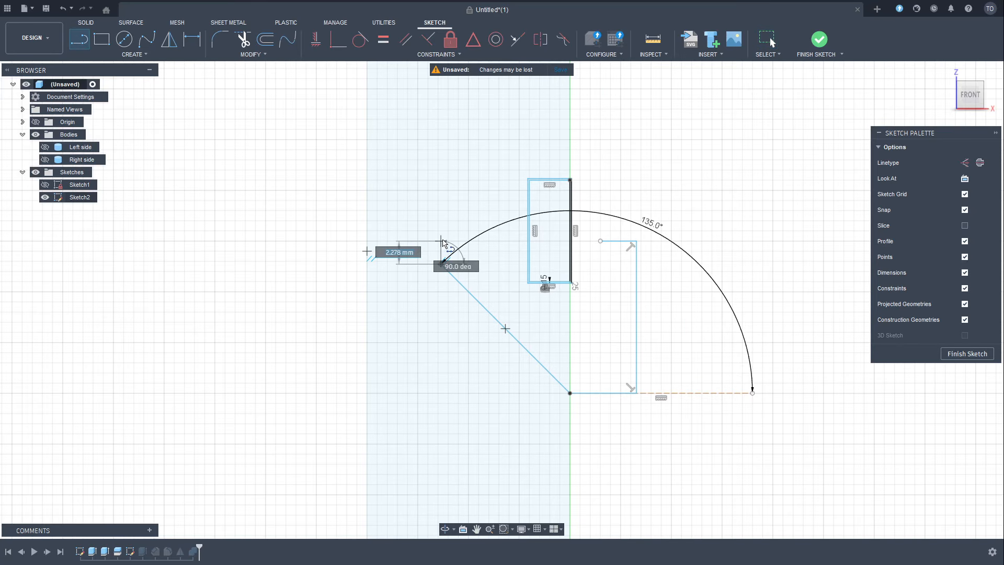
{"action": "left_click", "coordinate": [443, 242]}
{"action": "key", "text": "Escape"}
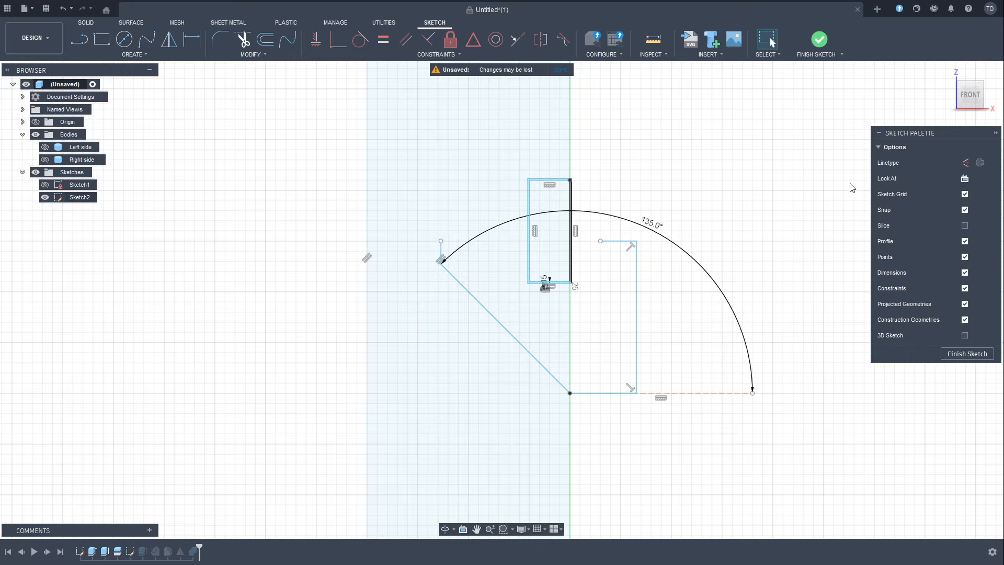
Mirror the short vertical, slanted, bottom horizontal and 15 mm vertical lines about the short horizontal line to close the outline
{"action": "scroll", "coordinate": [442, 254], "scroll_direction": "up", "scroll_amount": 6}
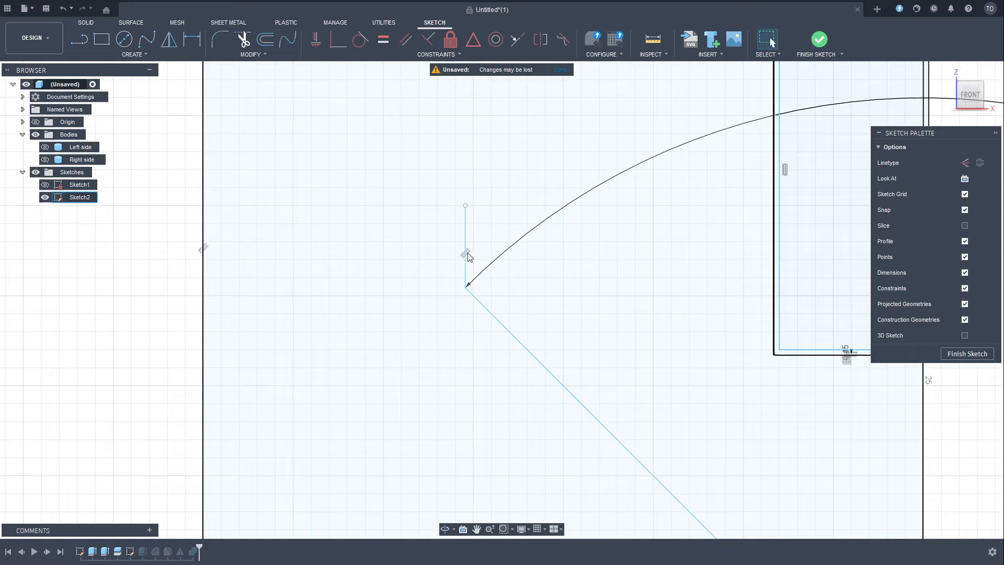
{"action": "scroll", "coordinate": [512, 262], "scroll_direction": "down", "scroll_amount": 3}
{"action": "middle_click_drag", "start_coordinate": [586, 318], "coordinate": [422, 276]}
{"action": "left_click", "coordinate": [323, 212]}
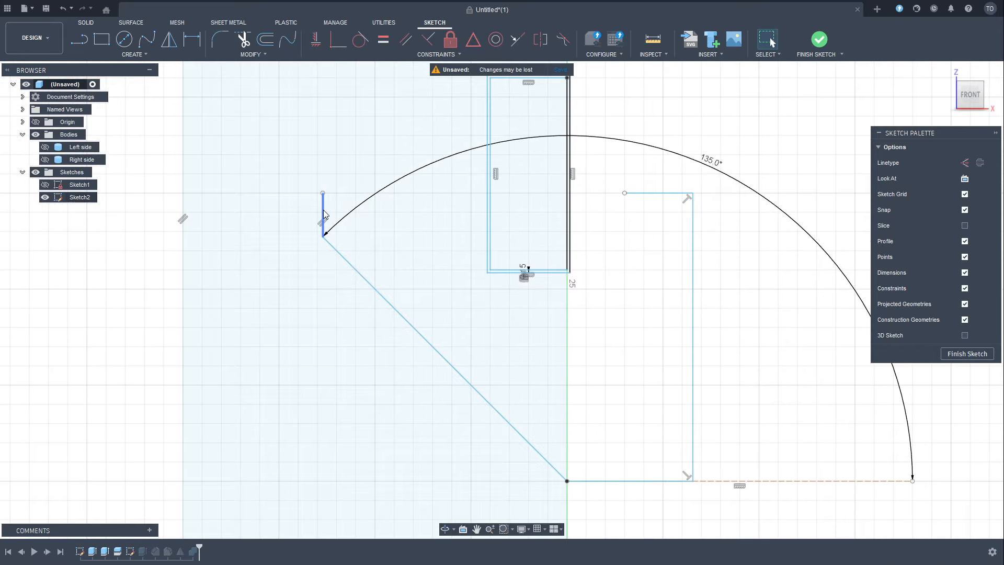
{"action": "left_click", "coordinate": [370, 286]}
{"action": "left_click", "coordinate": [653, 480]}
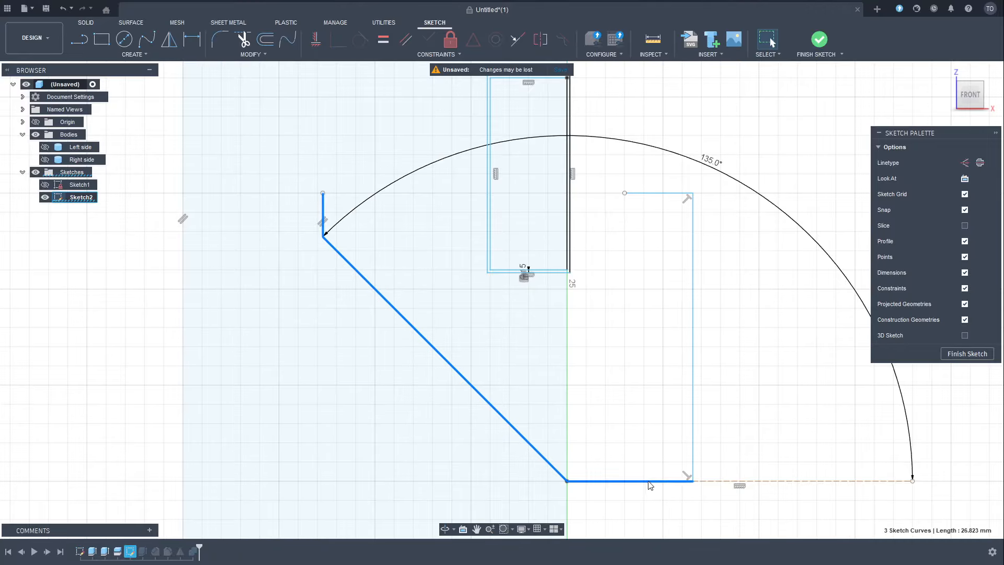
{"action": "left_click", "coordinate": [692, 468]}
{"action": "scroll", "coordinate": [690, 423], "scroll_direction": "down", "scroll_amount": 3}
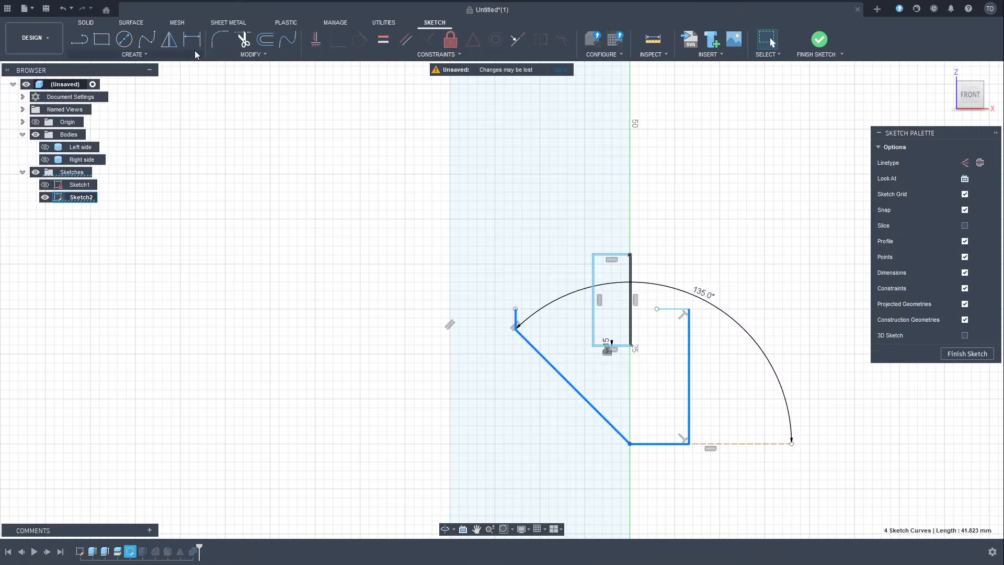
{"action": "left_click", "coordinate": [168, 39]}
{"action": "left_click", "coordinate": [800, 163]}
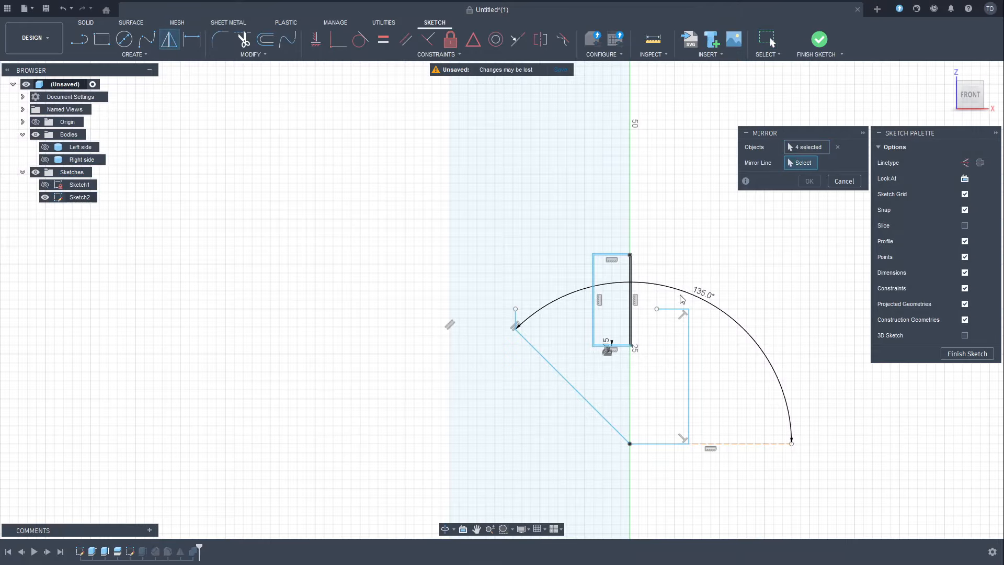
{"action": "left_click", "coordinate": [672, 310]}
{"action": "left_click", "coordinate": [809, 181]}
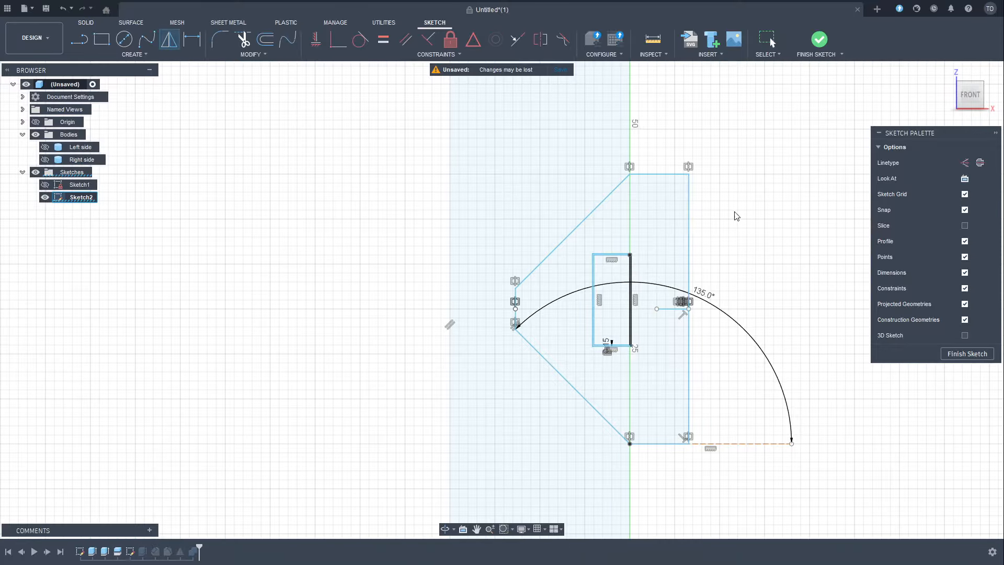
Finish the sketch and extrude the two outline profiles around the rectangle 3 mm as a new body, leaving the rectangular opening
{"action": "left_click", "coordinate": [659, 217]}
{"action": "left_click", "coordinate": [606, 219], "text": "ctrl"}
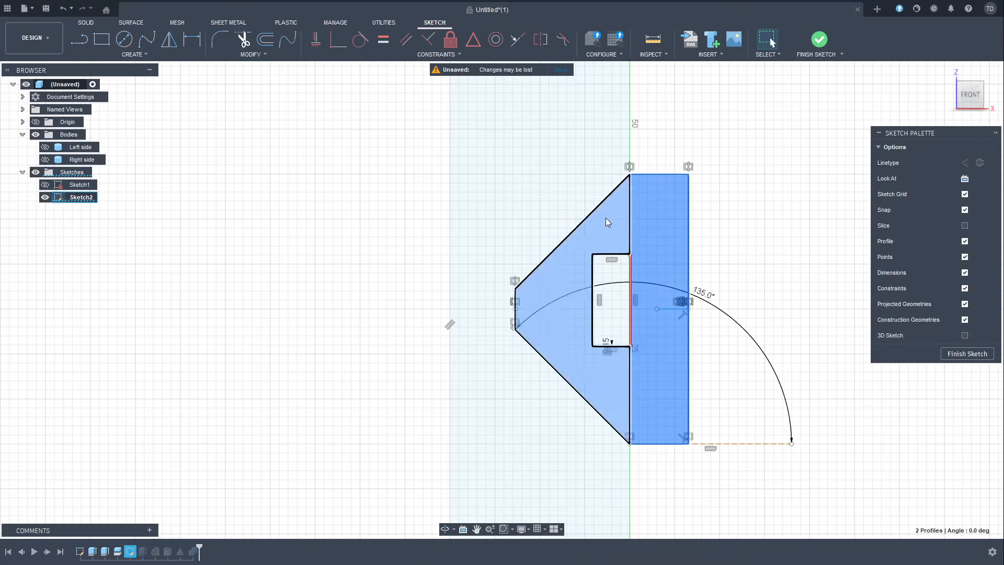
{"action": "scroll", "coordinate": [680, 292], "scroll_direction": "down", "scroll_amount": 3}
{"action": "scroll", "coordinate": [660, 285], "scroll_direction": "up", "scroll_amount": 5}
{"action": "mouse_move", "coordinate": [748, 382]}
{"action": "middle_mouse_down", "text": "shift"}
{"action": "mouse_move", "coordinate": [773, 336]}
{"action": "mouse_move", "coordinate": [708, 388]}
{"action": "mouse_move", "coordinate": [764, 335]}
{"action": "middle_mouse_up", "text": "shift"}
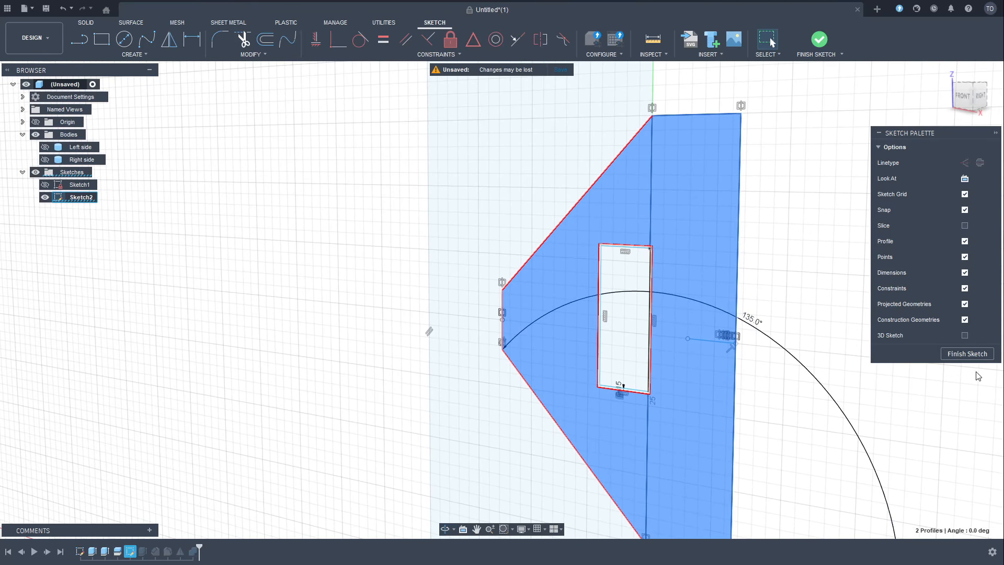
{"action": "left_click", "coordinate": [960, 355]}
{"action": "scroll", "coordinate": [770, 425], "scroll_direction": "down", "scroll_amount": 5}
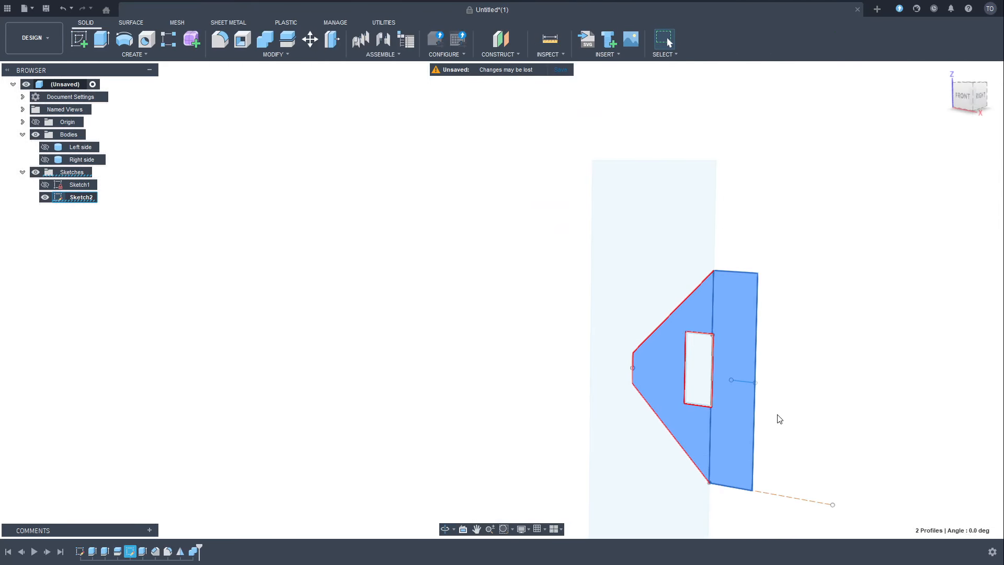
{"action": "scroll", "coordinate": [808, 445], "scroll_direction": "down", "scroll_amount": 2}
{"action": "key", "text": "e"}
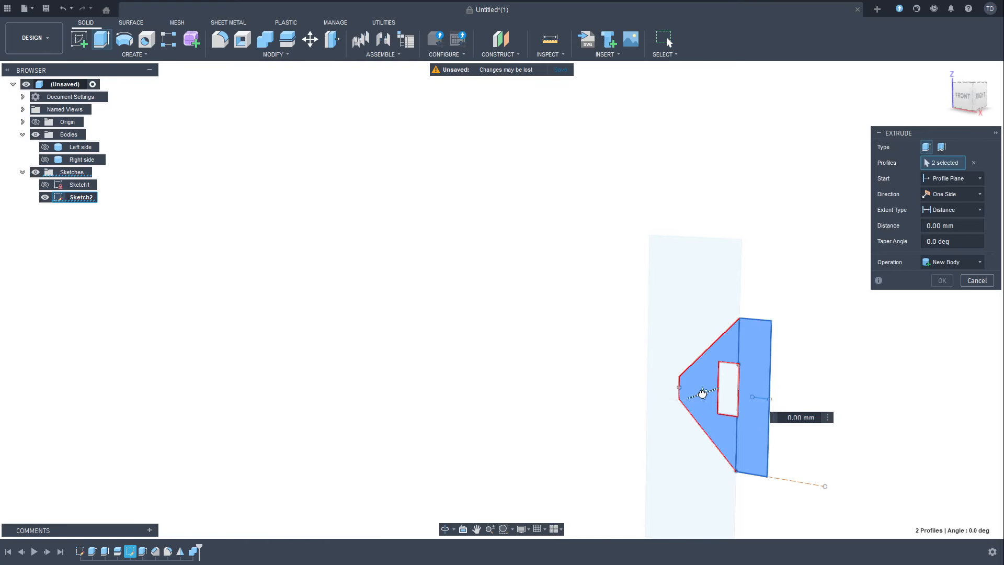
{"action": "left_click_drag", "start_coordinate": [702, 393], "coordinate": [696, 402]}
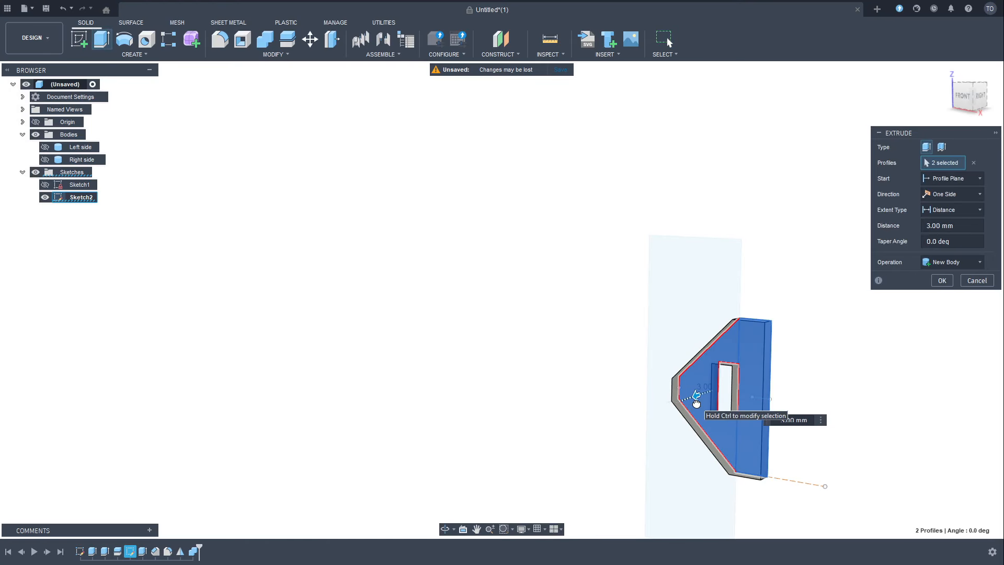
{"action": "key", "text": "Return"}
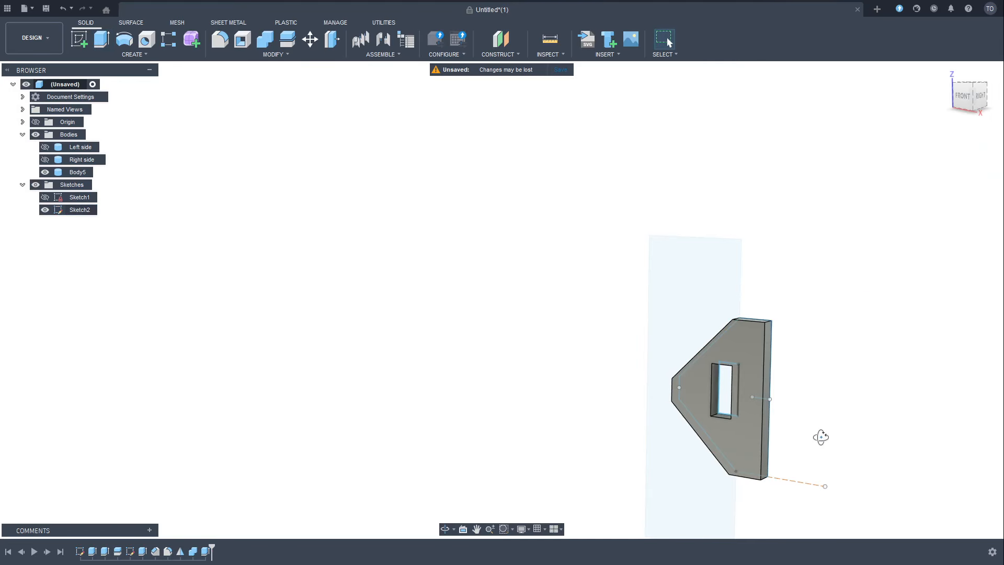
Chamfer the upper and lower short front edges of the new body with an equal-distance chamfer
{"action": "middle_click_drag", "start_coordinate": [820, 434], "coordinate": [795, 443], "text": "shift"}
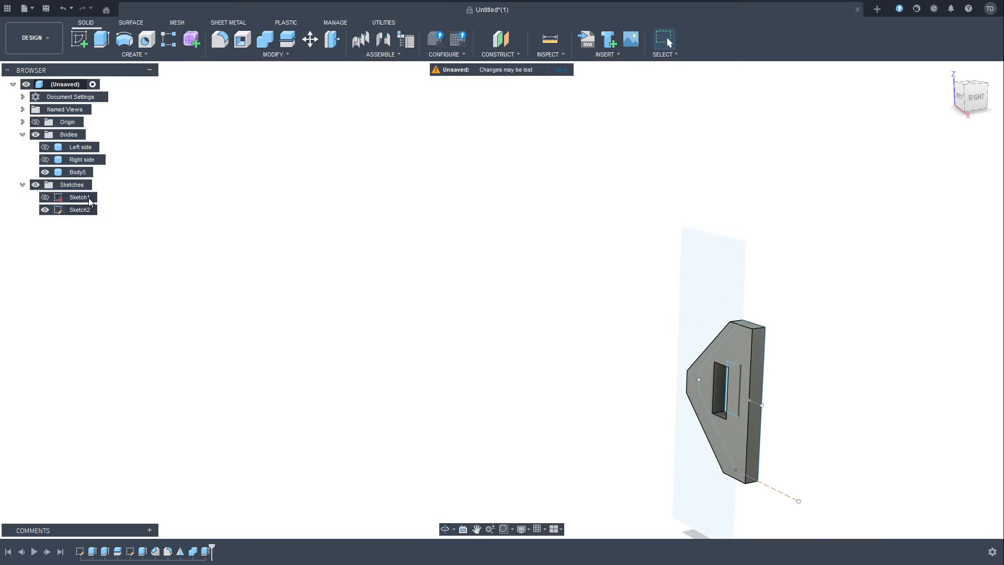
{"action": "middle_click_drag", "start_coordinate": [587, 399], "coordinate": [743, 371], "text": "shift"}
{"action": "scroll", "coordinate": [774, 496], "scroll_direction": "up", "scroll_amount": 5}
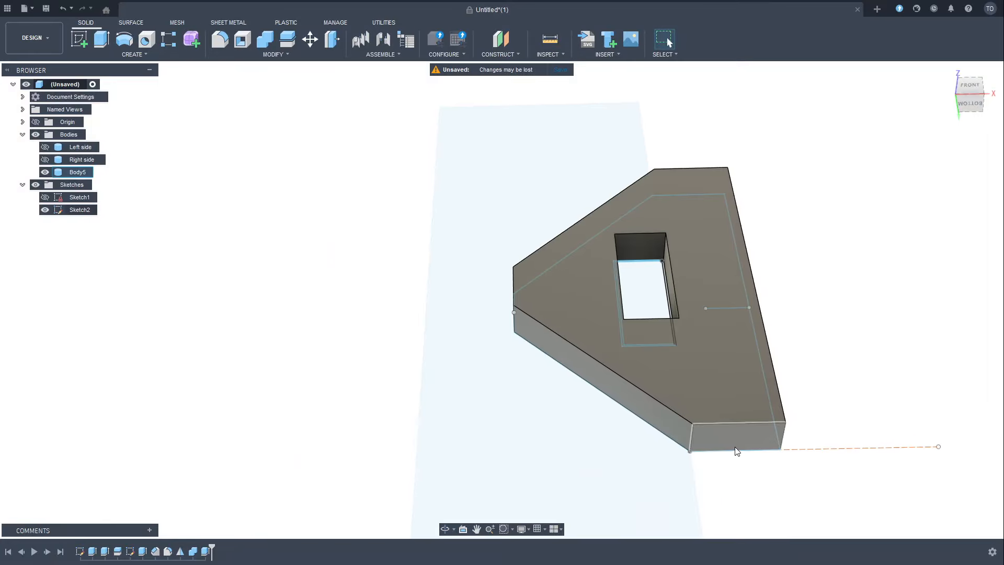
{"action": "left_click", "coordinate": [739, 422]}
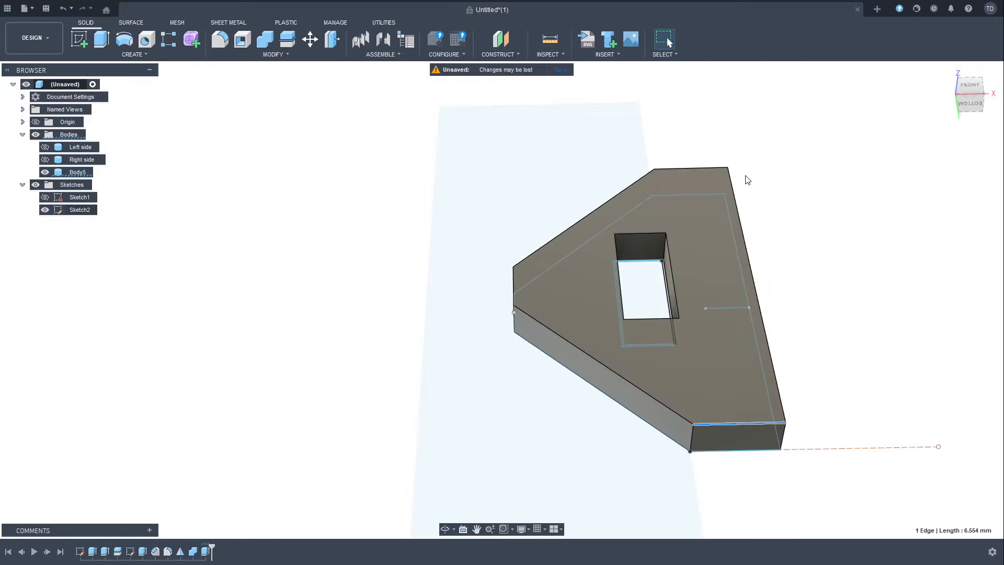
{"action": "left_click", "coordinate": [691, 170], "text": "ctrl"}
{"action": "middle_click_drag", "start_coordinate": [691, 171], "coordinate": [441, 196], "text": "shift"}
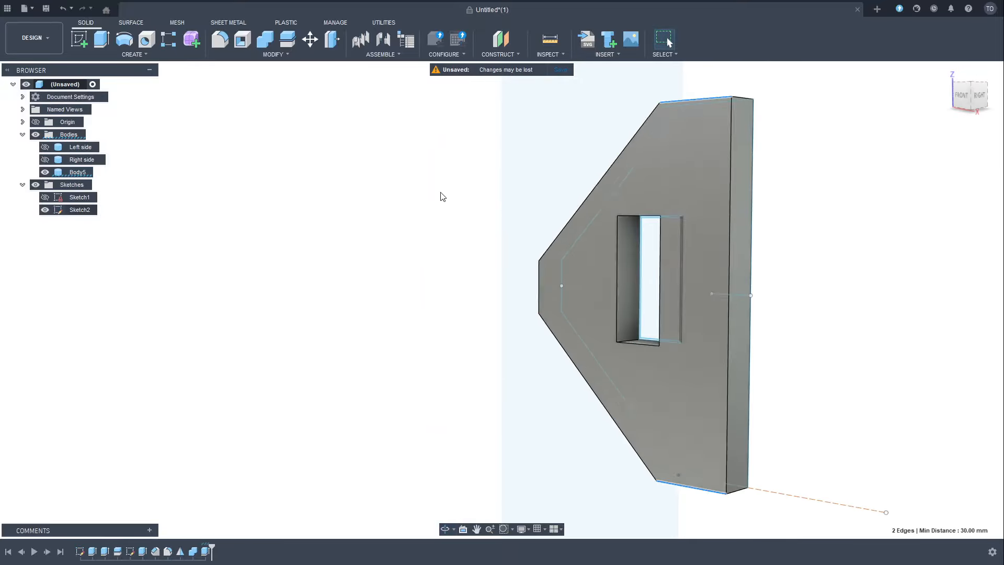
{"action": "scroll", "coordinate": [441, 196], "scroll_direction": "down", "scroll_amount": 4}
{"action": "middle_click_drag", "start_coordinate": [406, 260], "coordinate": [332, 132], "text": "shift"}
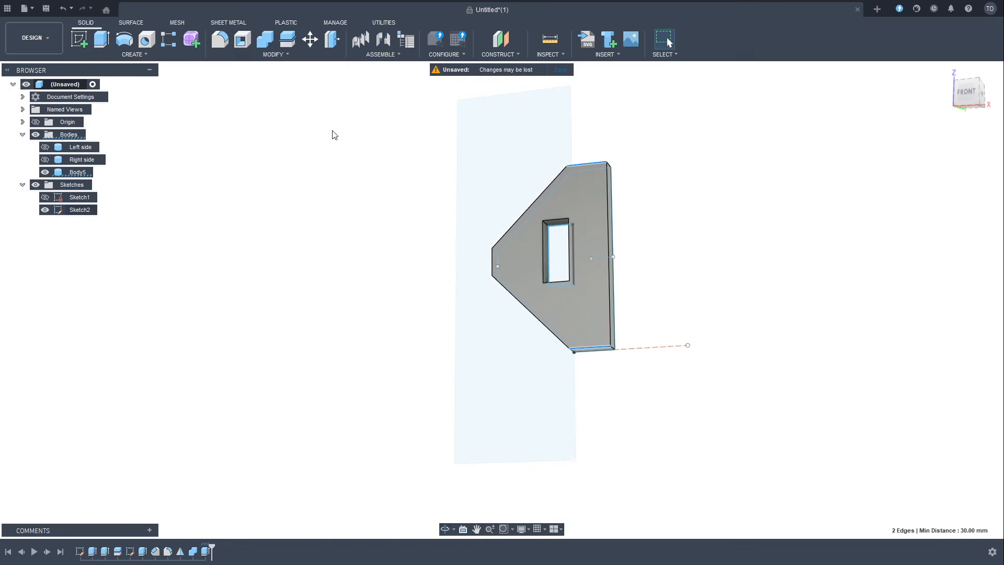
{"action": "left_click", "coordinate": [276, 56]}
{"action": "left_click", "coordinate": [236, 97]}
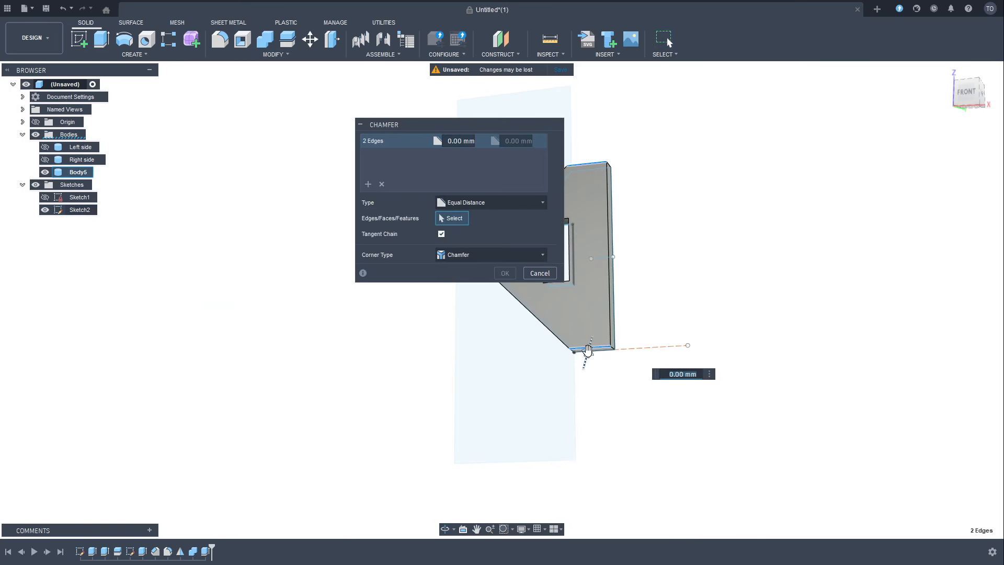
{"action": "left_click_drag", "start_coordinate": [587, 352], "coordinate": [592, 342]}
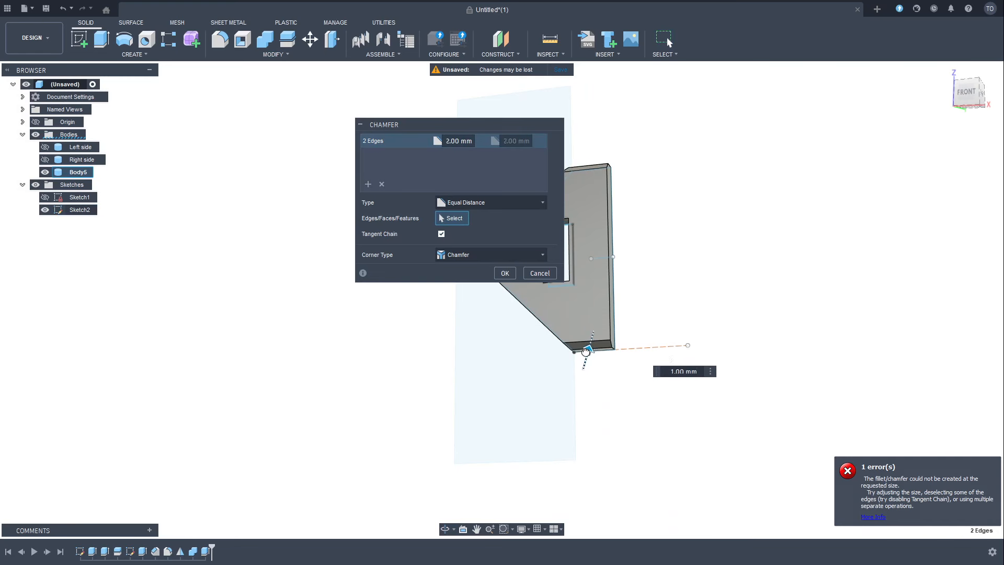
{"action": "left_click_drag", "start_coordinate": [588, 343], "coordinate": [588, 348]}
{"action": "key", "text": "Return"}
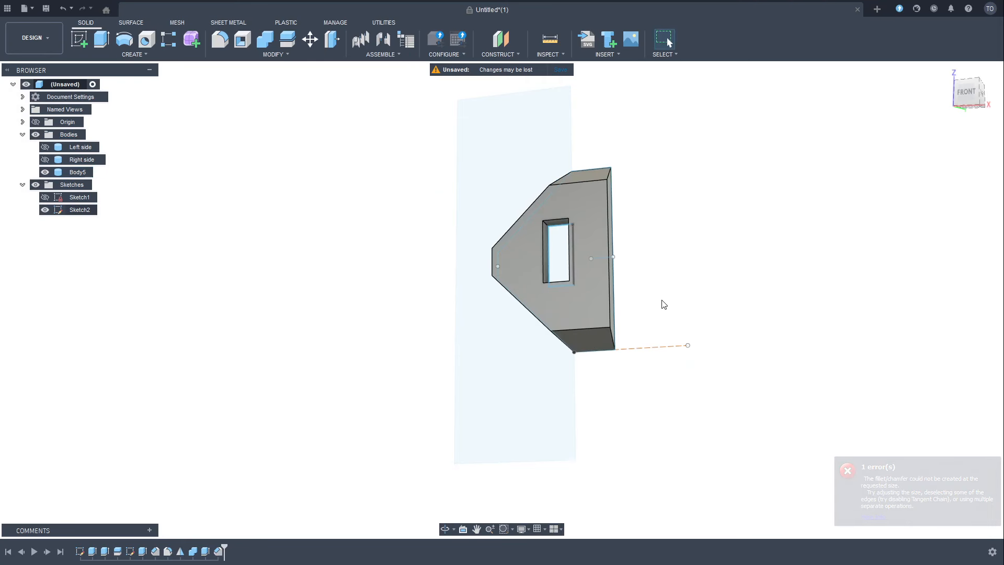
Chamfer the upper and lower front edges of the rectangular opening by 3 mm
{"action": "middle_click_drag", "start_coordinate": [670, 305], "coordinate": [686, 334], "text": "shift"}
{"action": "scroll", "coordinate": [565, 262], "scroll_direction": "up", "scroll_amount": 3}
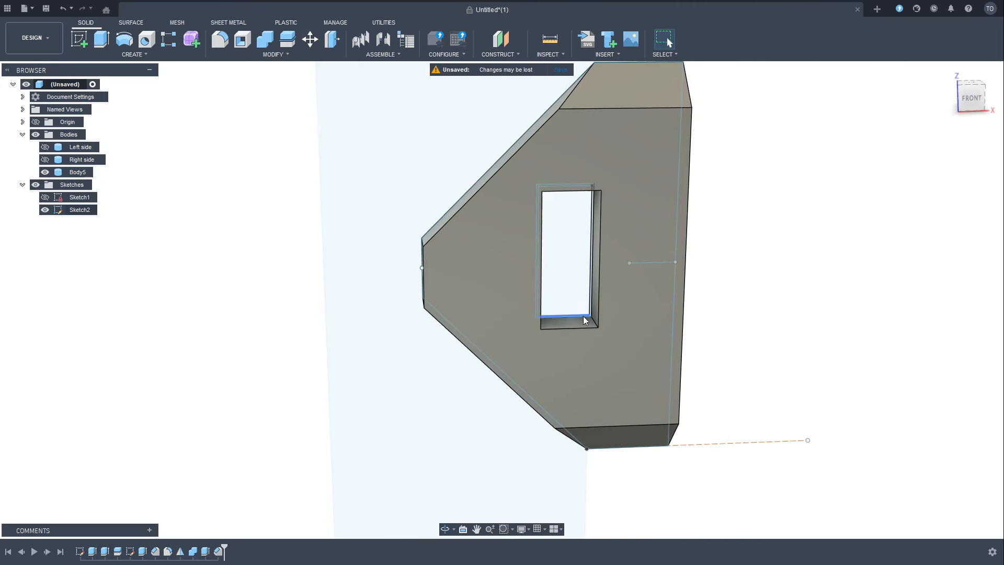
{"action": "middle_click_drag", "start_coordinate": [586, 260], "coordinate": [580, 217], "text": "shift"}
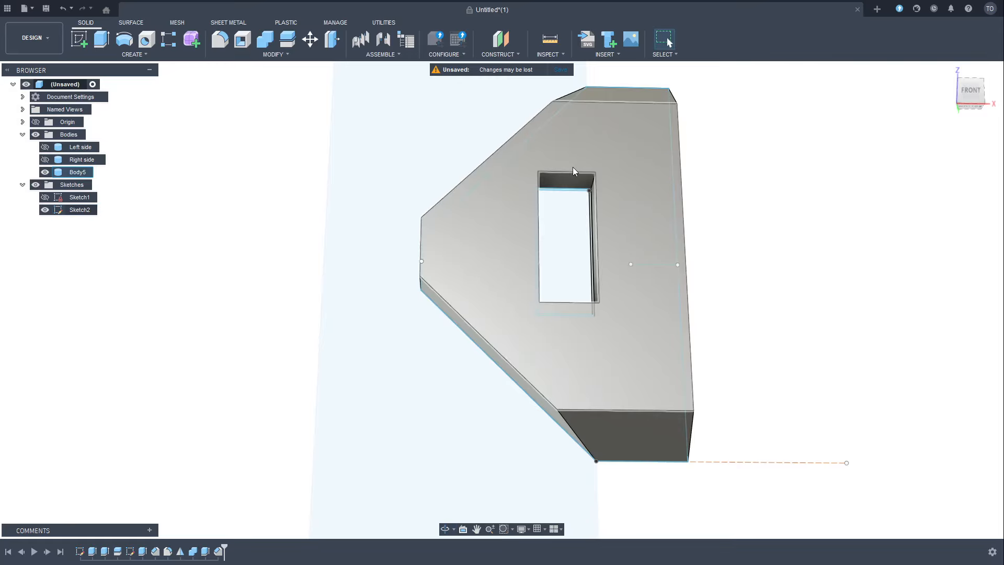
{"action": "left_click", "coordinate": [571, 174]}
{"action": "left_click", "coordinate": [571, 172]}
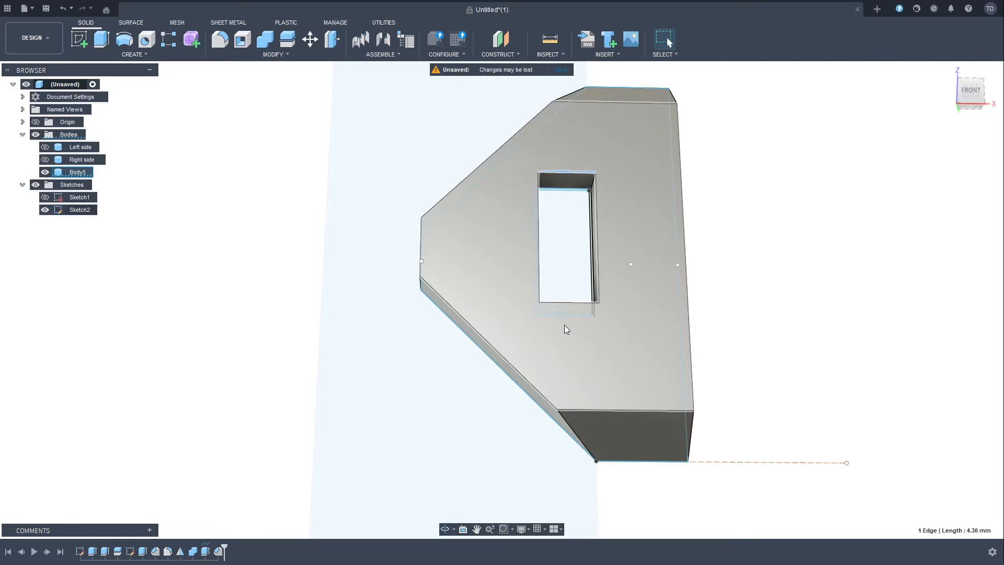
{"action": "left_click", "coordinate": [571, 303], "text": "ctrl"}
{"action": "middle_click_drag", "start_coordinate": [782, 246], "coordinate": [752, 274], "text": "shift"}
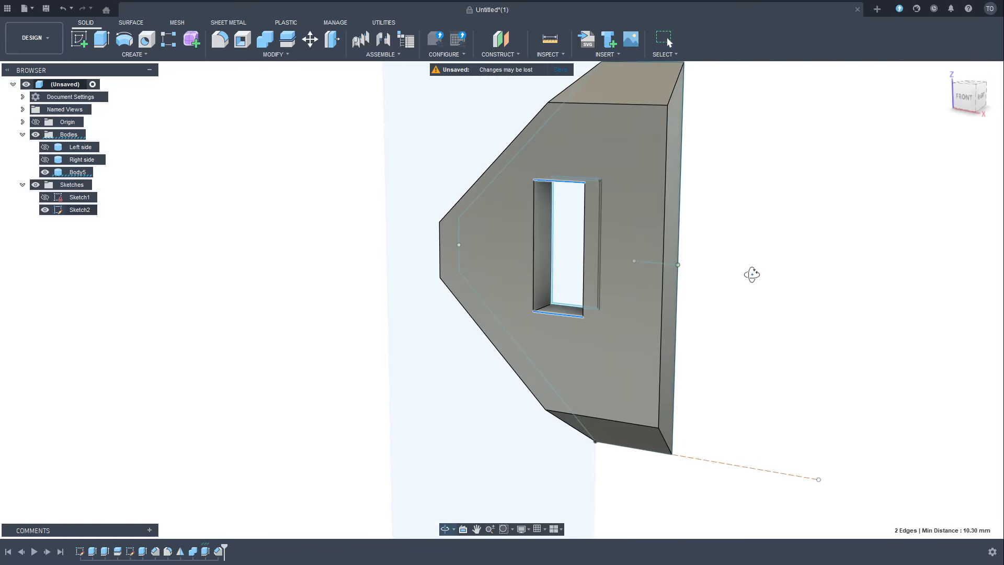
{"action": "left_click", "coordinate": [282, 57]}
{"action": "left_click", "coordinate": [233, 85]}
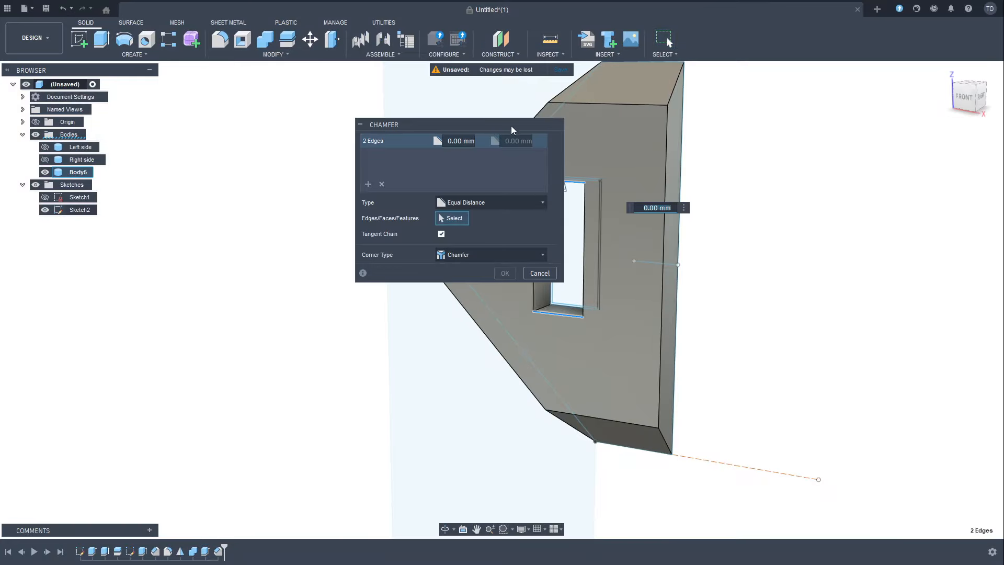
{"action": "left_click_drag", "start_coordinate": [511, 128], "coordinate": [345, 136]}
{"action": "left_click_drag", "start_coordinate": [562, 190], "coordinate": [574, 172]}
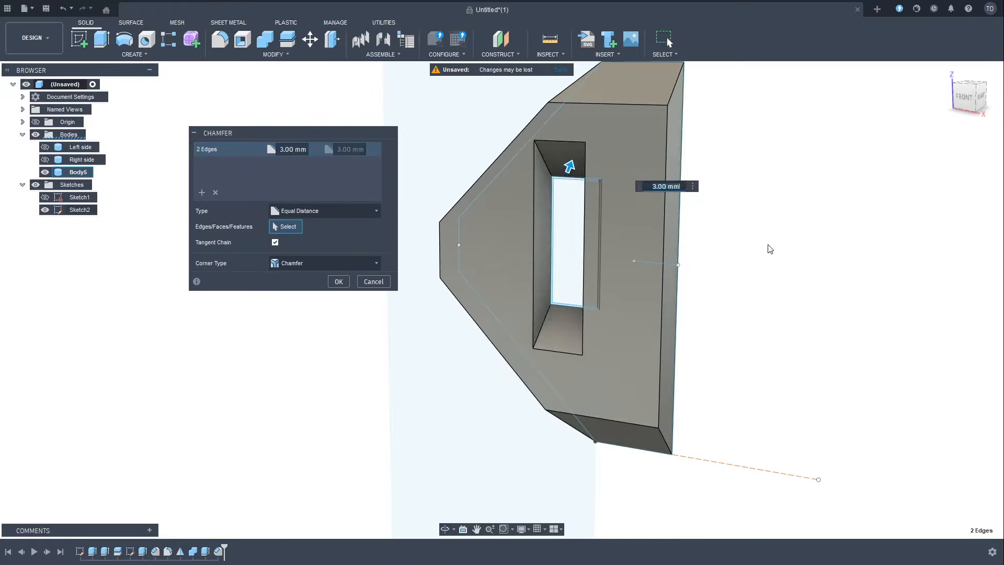
{"action": "key", "text": "Return"}
Finish the opening's chamfer and hide all sketches to expose the solid edges of the plate's pointed tip
{"action": "middle_click_drag", "start_coordinate": [784, 344], "coordinate": [847, 323], "text": "shift"}
{"action": "middle_click_drag", "start_coordinate": [500, 280], "coordinate": [493, 248], "text": "shift"}
{"action": "left_click", "coordinate": [482, 253]}
{"action": "left_click", "coordinate": [484, 224], "text": "ctrl"}
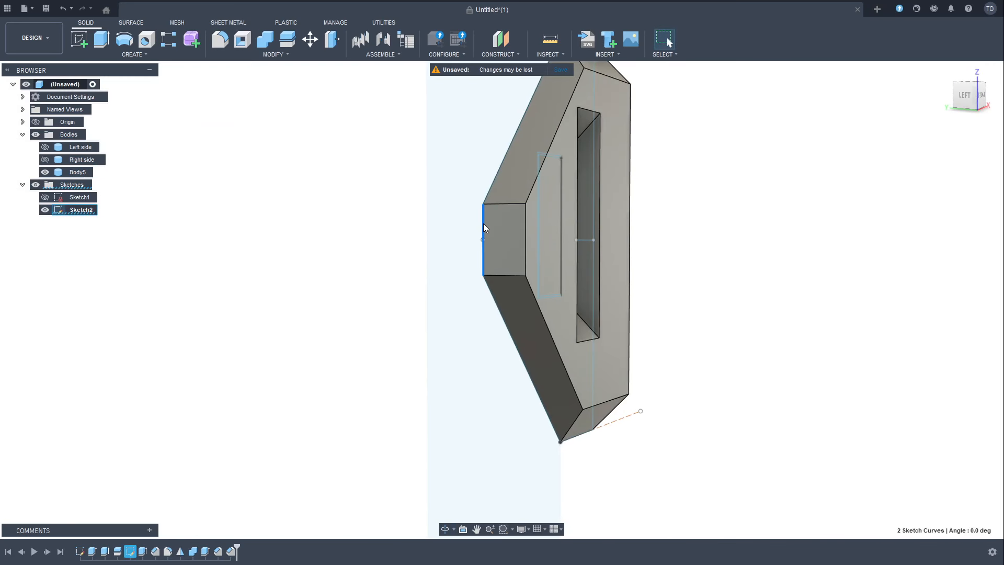
{"action": "left_click", "coordinate": [316, 208]}
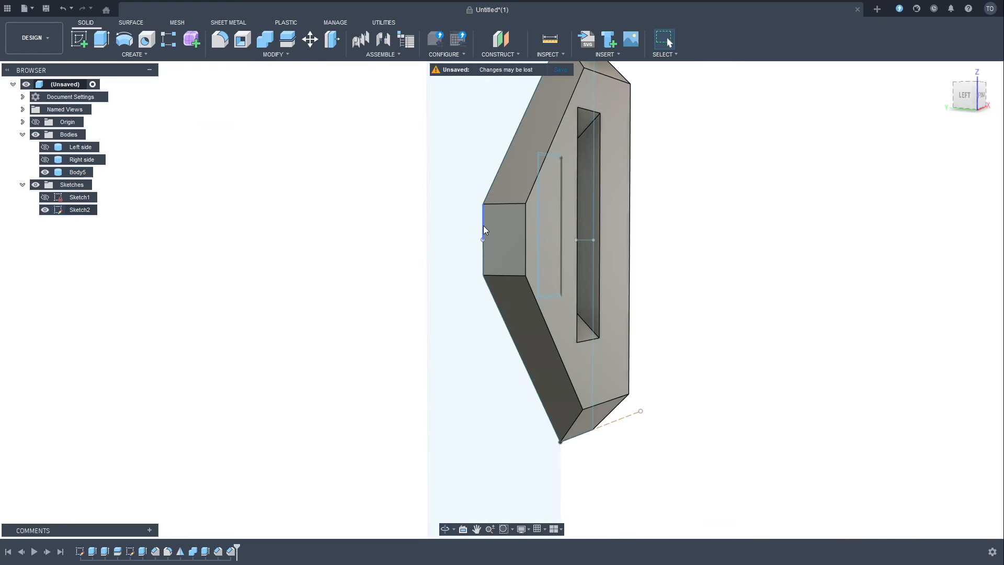
{"action": "left_click", "coordinate": [483, 225]}
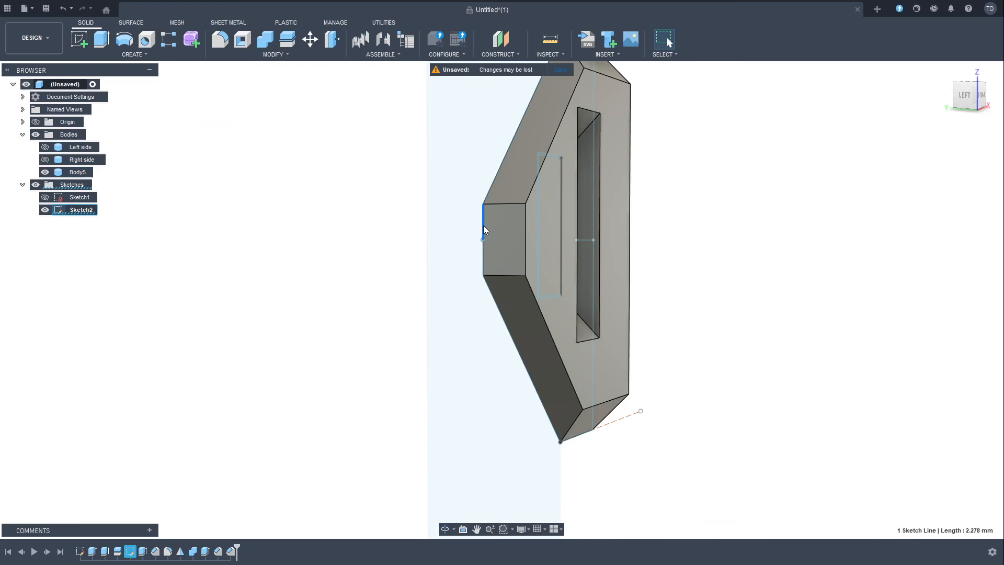
{"action": "left_click", "coordinate": [35, 185]}
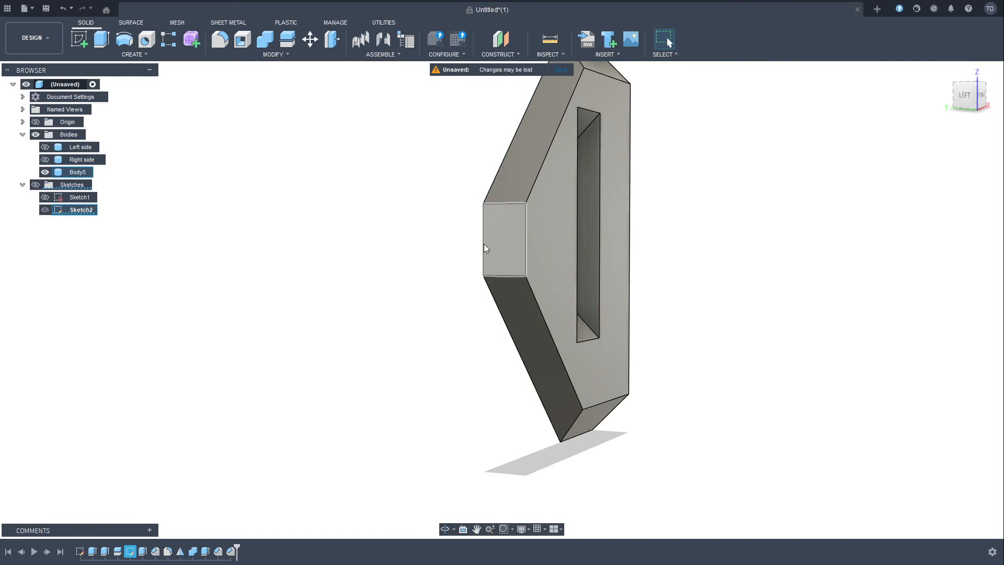
Chamfer the short vertical rear edge at the latch plate's pointed tip so the whole tip face is cut away
{"action": "left_click", "coordinate": [482, 242]}
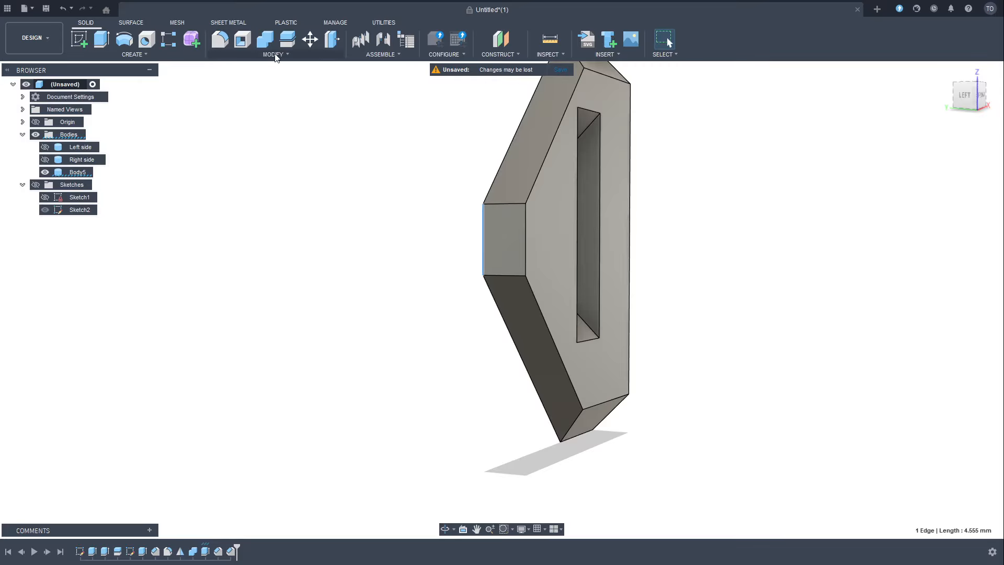
{"action": "left_click", "coordinate": [233, 53]}
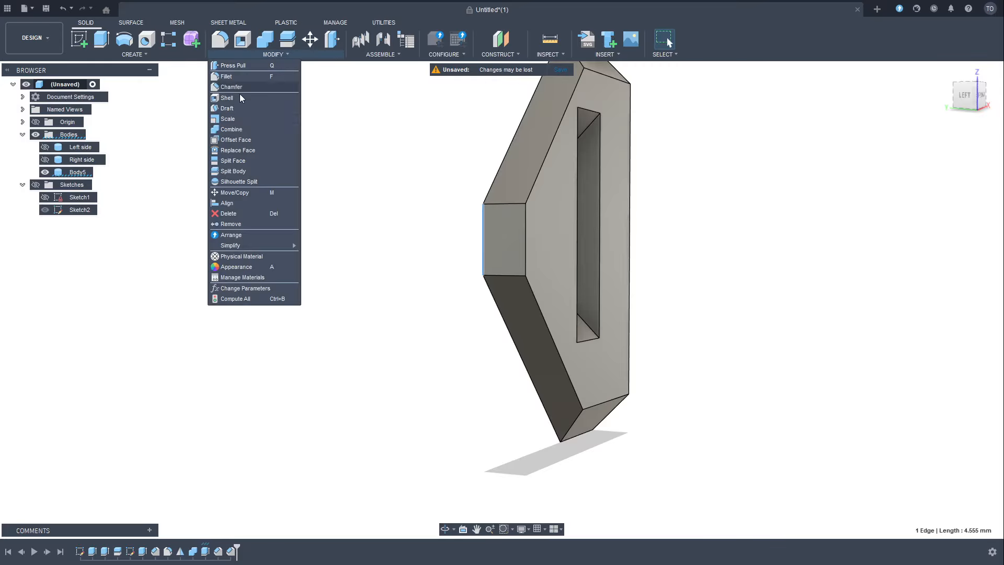
{"action": "left_click", "coordinate": [231, 87]}
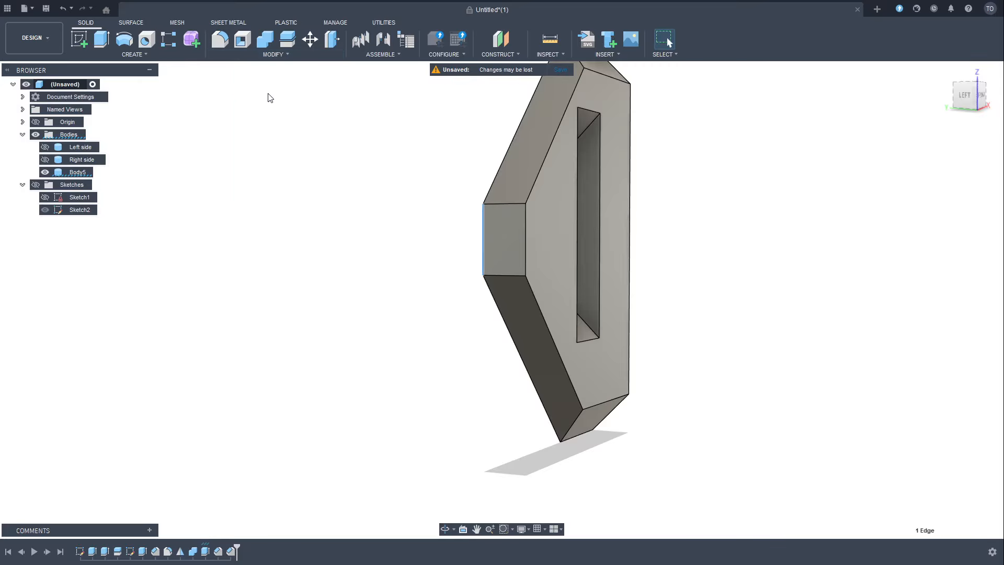
{"action": "left_click_drag", "start_coordinate": [472, 241], "coordinate": [505, 241]}
{"action": "mouse_move", "coordinate": [748, 225]}
{"action": "middle_mouse_down", "text": "shift"}
{"action": "mouse_move", "coordinate": [733, 237]}
{"action": "mouse_move", "coordinate": [730, 227]}
{"action": "middle_mouse_up", "text": "shift"}
{"action": "left_click", "coordinate": [338, 281]}
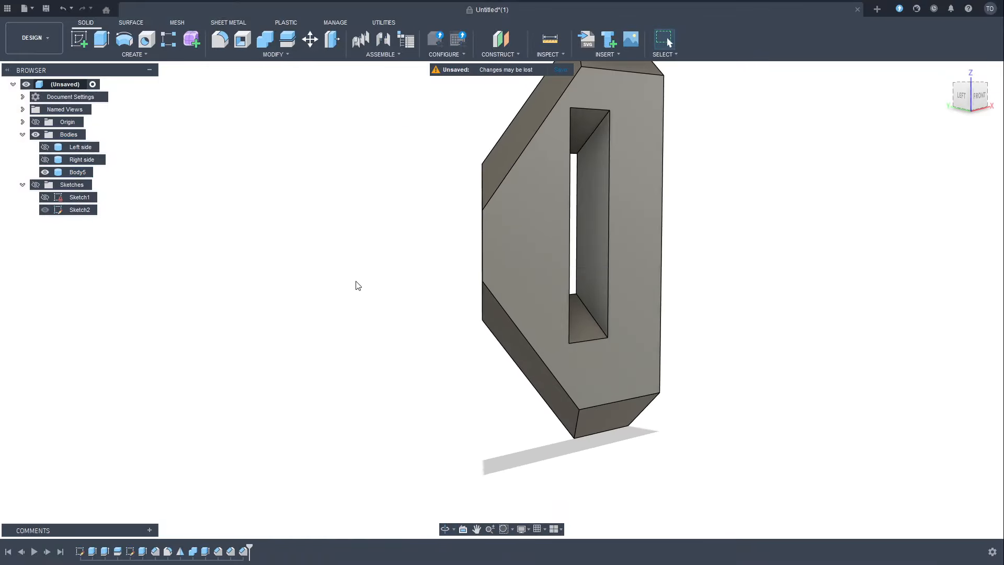
Show the Right side and Left side bodies and check how the latch plate sits over the block
{"action": "middle_click_drag", "start_coordinate": [354, 284], "coordinate": [554, 393], "text": "shift"}
{"action": "left_click", "coordinate": [44, 159]}
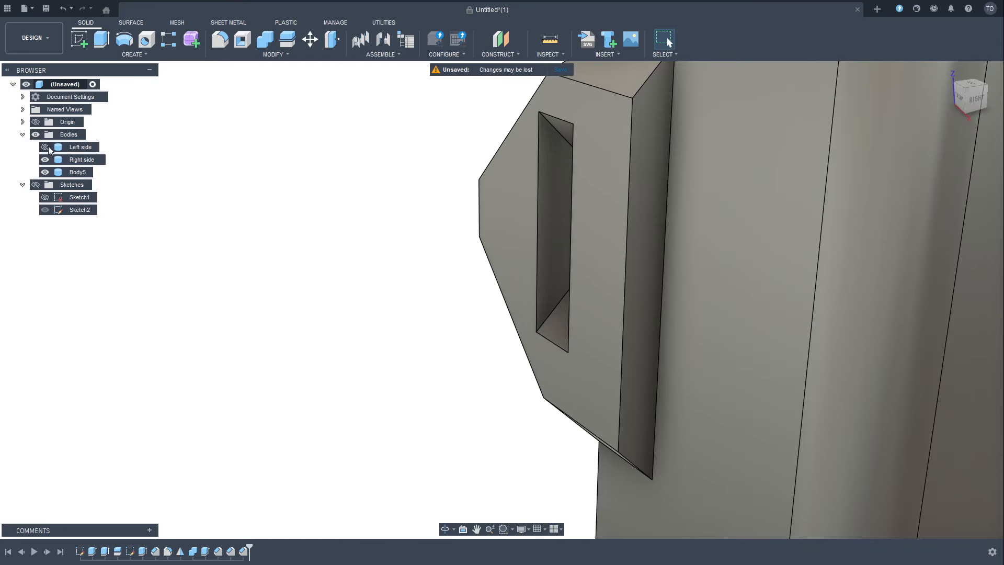
{"action": "left_click", "coordinate": [47, 147]}
{"action": "scroll", "coordinate": [383, 294], "scroll_direction": "down", "scroll_amount": 5}
{"action": "middle_click_drag", "start_coordinate": [383, 293], "coordinate": [204, 260], "text": "shift"}
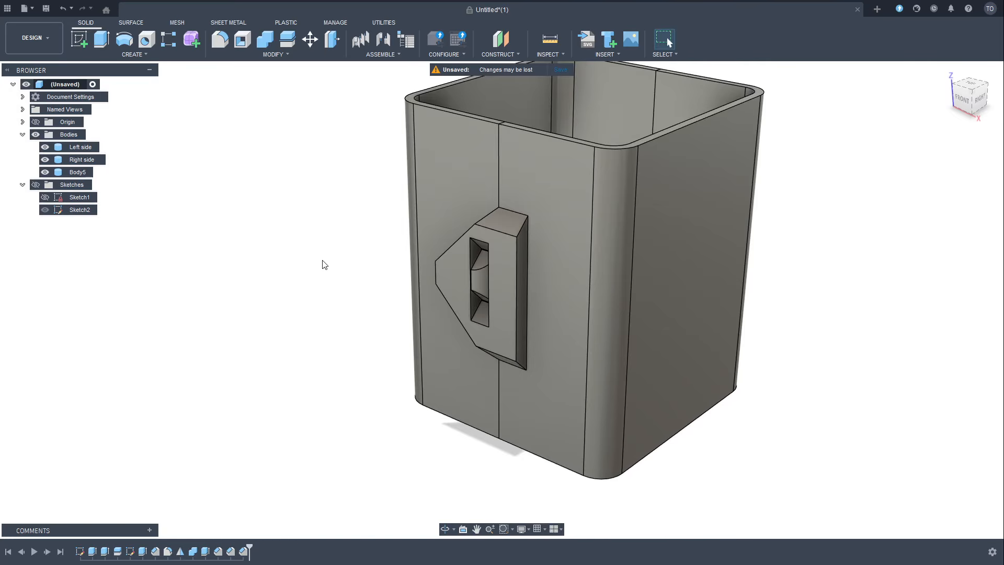
{"action": "middle_click_drag", "start_coordinate": [324, 264], "coordinate": [482, 271], "text": "shift"}
Mirror the latch plate body about the XZ origin plane as a new body on the case's opposite wall
{"action": "left_click", "coordinate": [78, 172]}
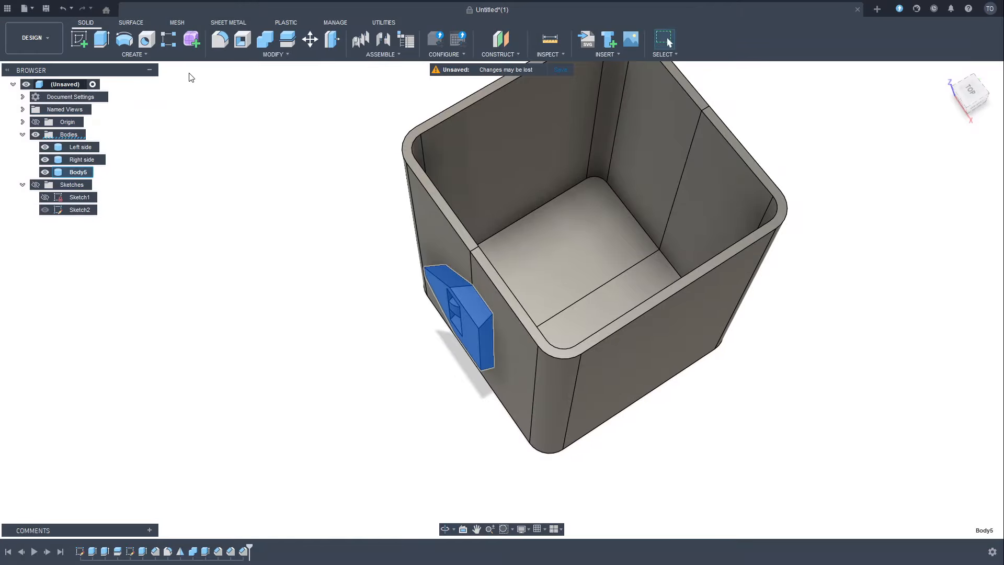
{"action": "left_click", "coordinate": [141, 56]}
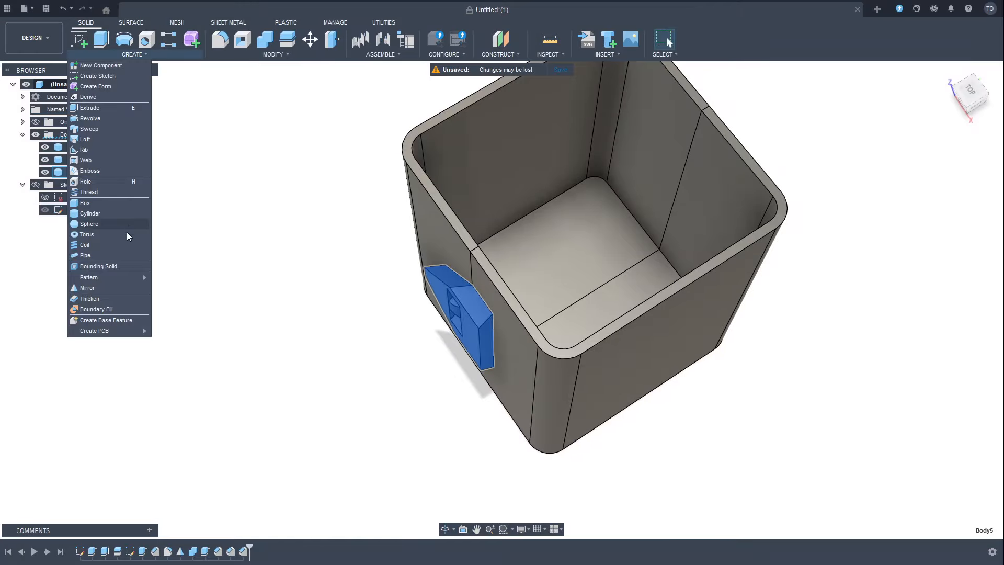
{"action": "left_click", "coordinate": [115, 290]}
{"action": "left_click", "coordinate": [938, 179]}
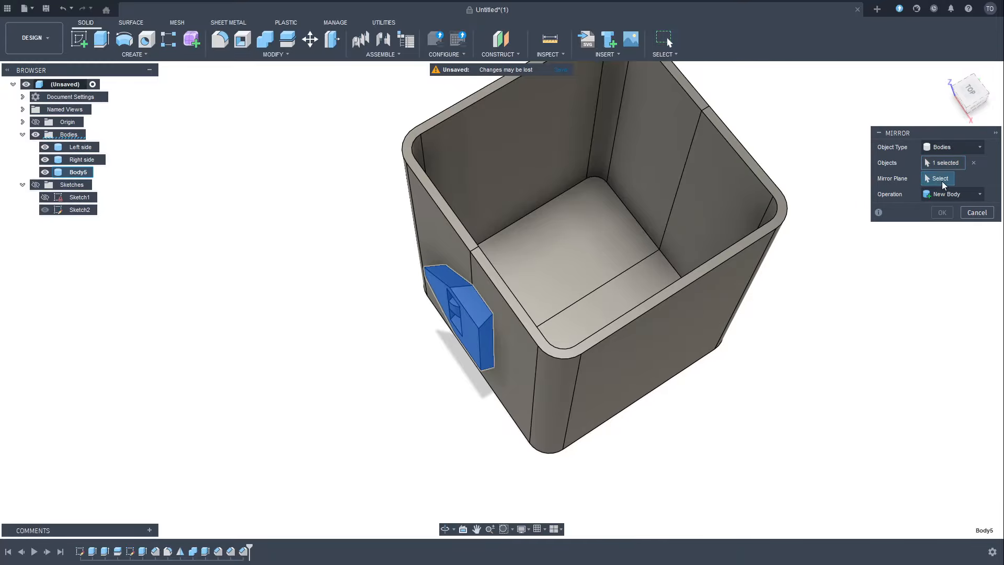
{"action": "left_click", "coordinate": [587, 321]}
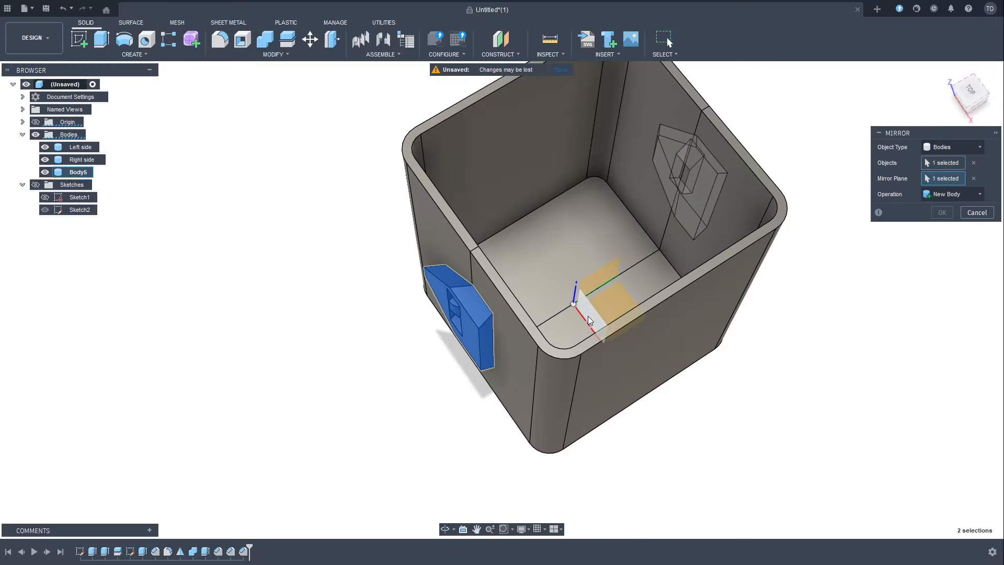
{"action": "middle_click_drag", "start_coordinate": [587, 321], "coordinate": [758, 281], "text": "shift"}
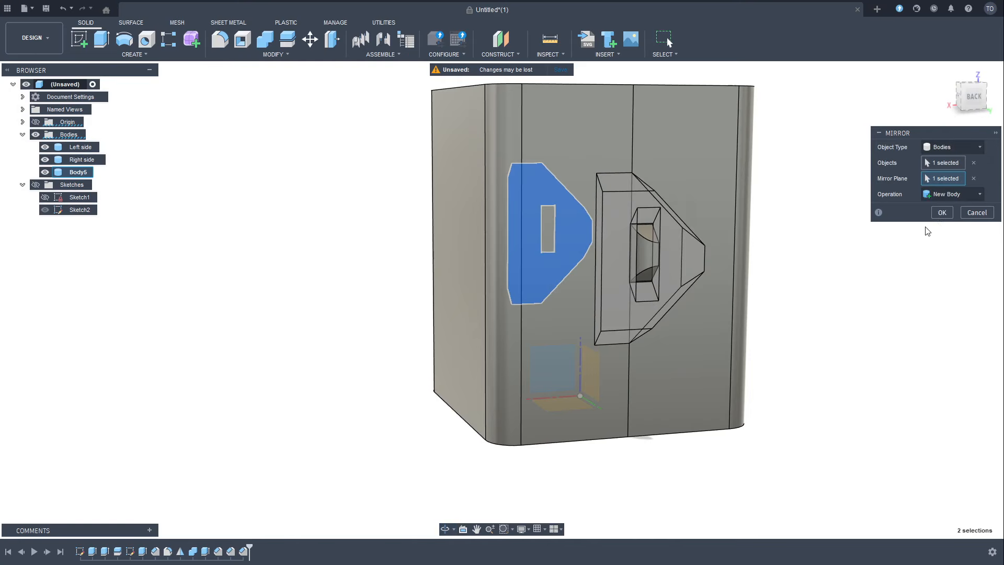
{"action": "left_click", "coordinate": [941, 212]}
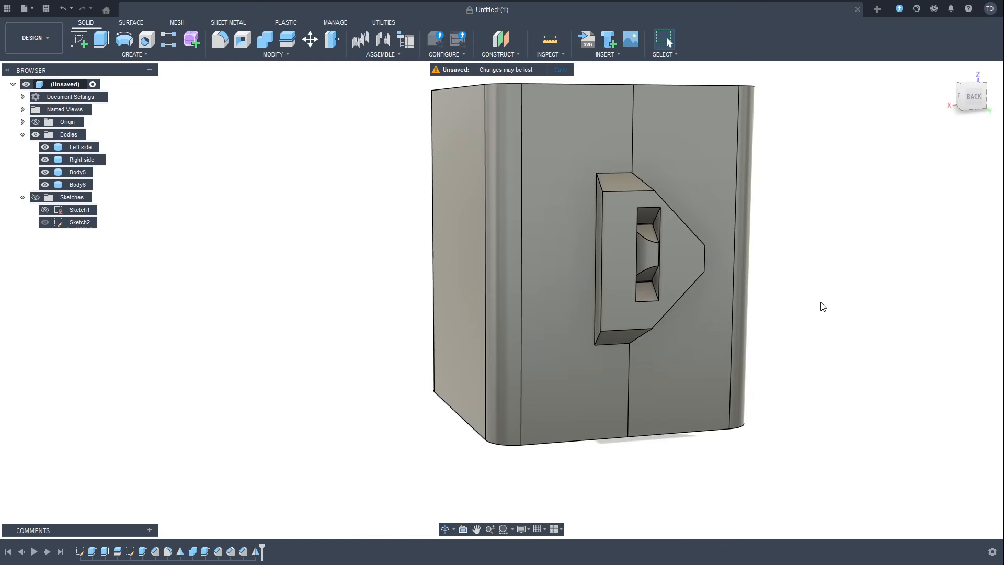
Combine the Right side body with the original and mirrored latch plates into one body
{"action": "middle_click_drag", "start_coordinate": [820, 306], "coordinate": [883, 350], "text": "shift"}
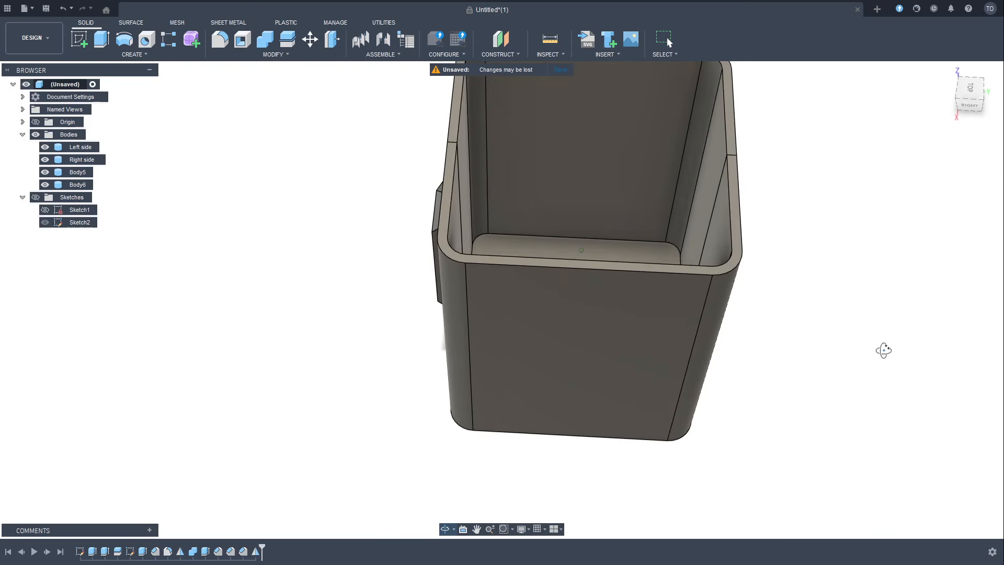
{"action": "left_click", "coordinate": [81, 159]}
{"action": "left_click", "coordinate": [77, 172], "text": "ctrl"}
{"action": "left_click", "coordinate": [78, 184], "text": "ctrl"}
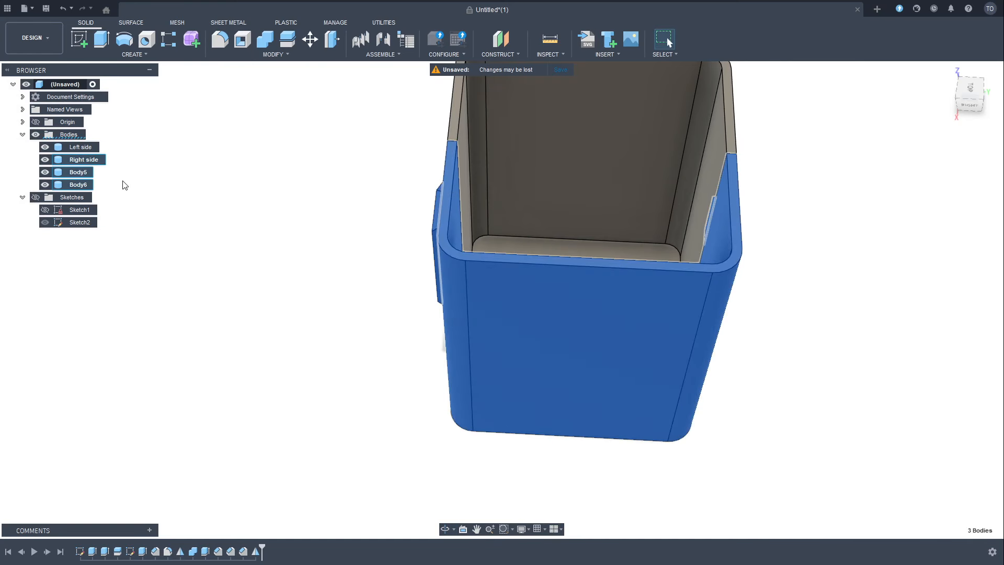
{"action": "middle_click_drag", "start_coordinate": [265, 266], "coordinate": [282, 88], "text": "shift"}
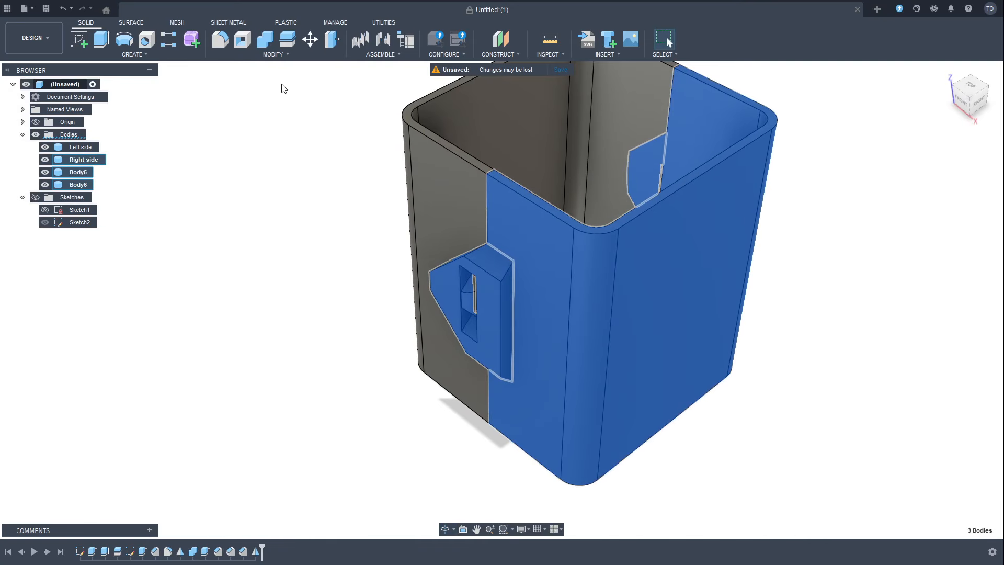
{"action": "left_click", "coordinate": [266, 40]}
{"action": "left_click", "coordinate": [941, 229]}
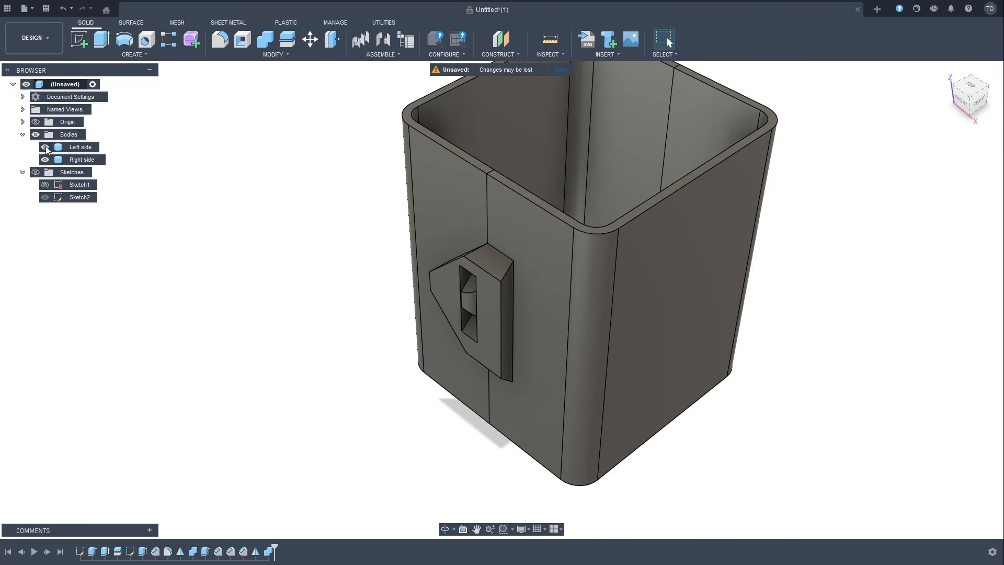
Examine the Left side and Right side bodies one at a time, checking the blocks and latch plates, and show both halves again
{"action": "left_click", "coordinate": [70, 147]}
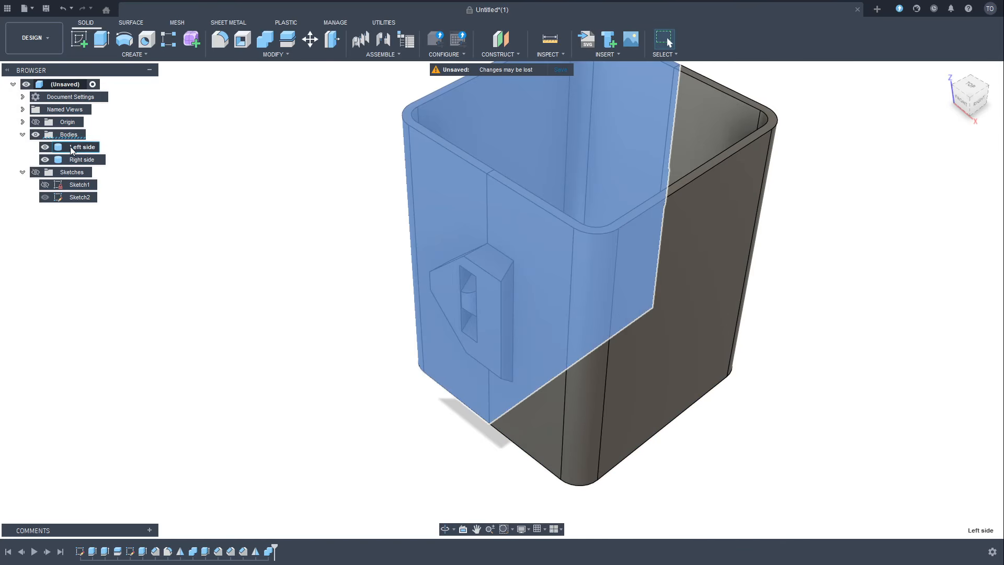
{"action": "middle_click_drag", "start_coordinate": [231, 231], "coordinate": [340, 277], "text": "shift"}
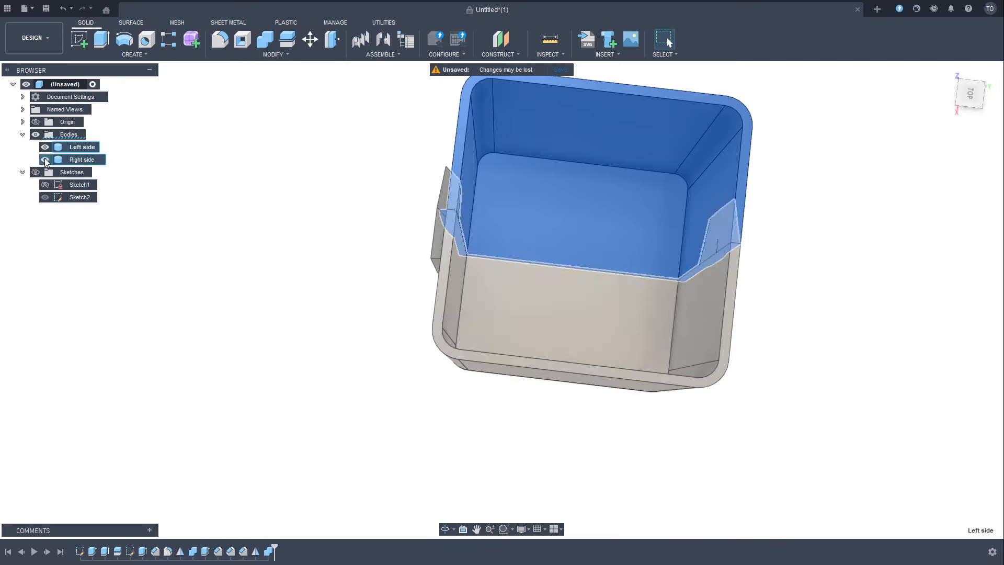
{"action": "left_click", "coordinate": [44, 160]}
{"action": "middle_click_drag", "start_coordinate": [314, 225], "coordinate": [435, 256], "text": "shift"}
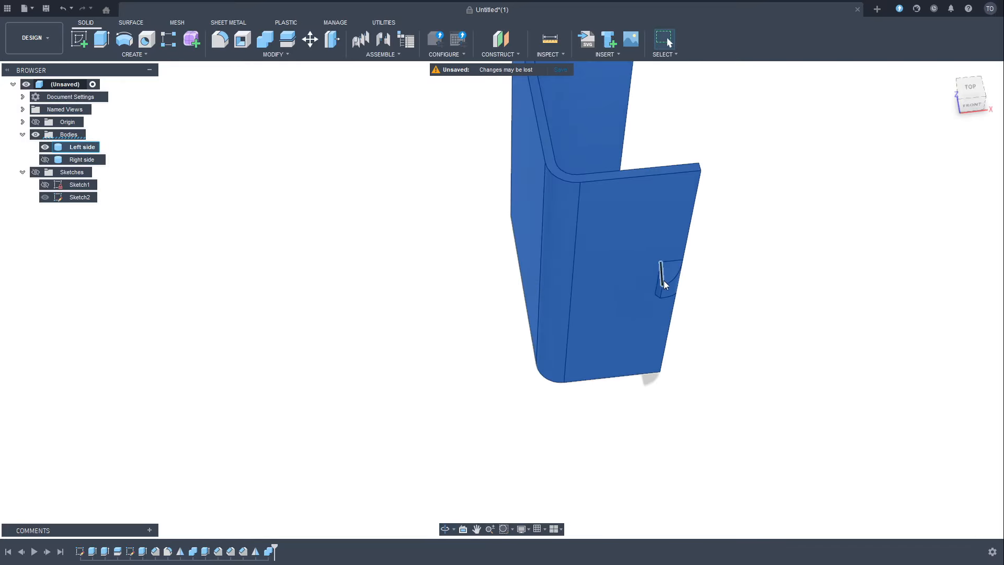
{"action": "middle_click_drag", "start_coordinate": [665, 284], "coordinate": [394, 305], "text": "shift"}
{"action": "left_click", "coordinate": [45, 160]}
{"action": "left_click", "coordinate": [45, 147]}
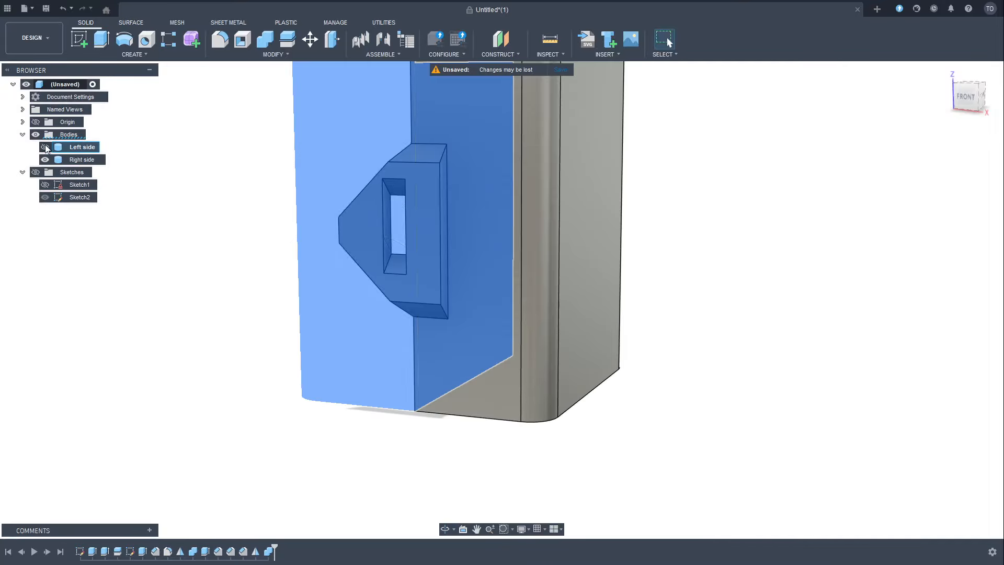
{"action": "left_click", "coordinate": [77, 160]}
{"action": "middle_click_drag", "start_coordinate": [257, 212], "coordinate": [274, 290], "text": "shift"}
{"action": "left_click", "coordinate": [45, 147]}
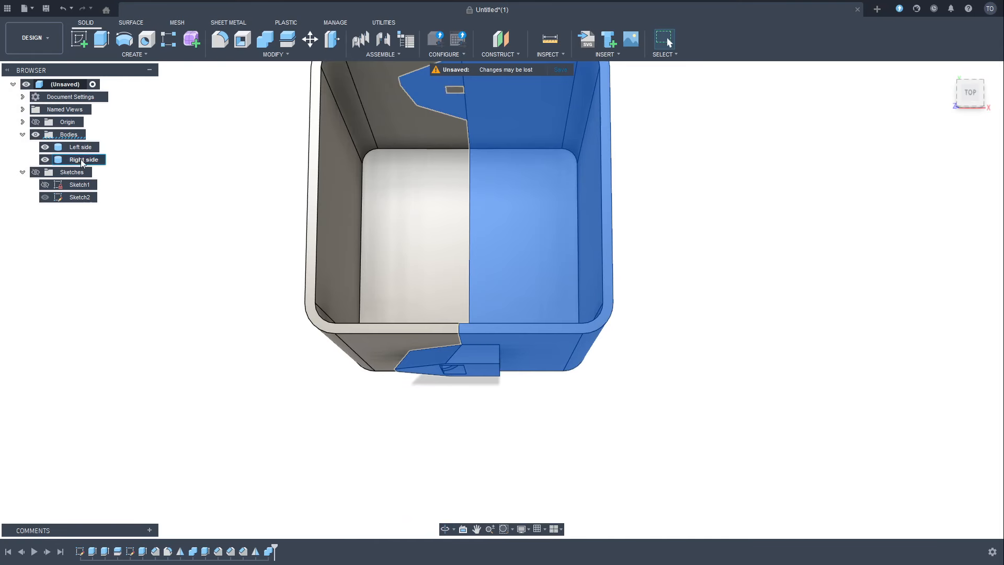
{"action": "left_click", "coordinate": [198, 212]}
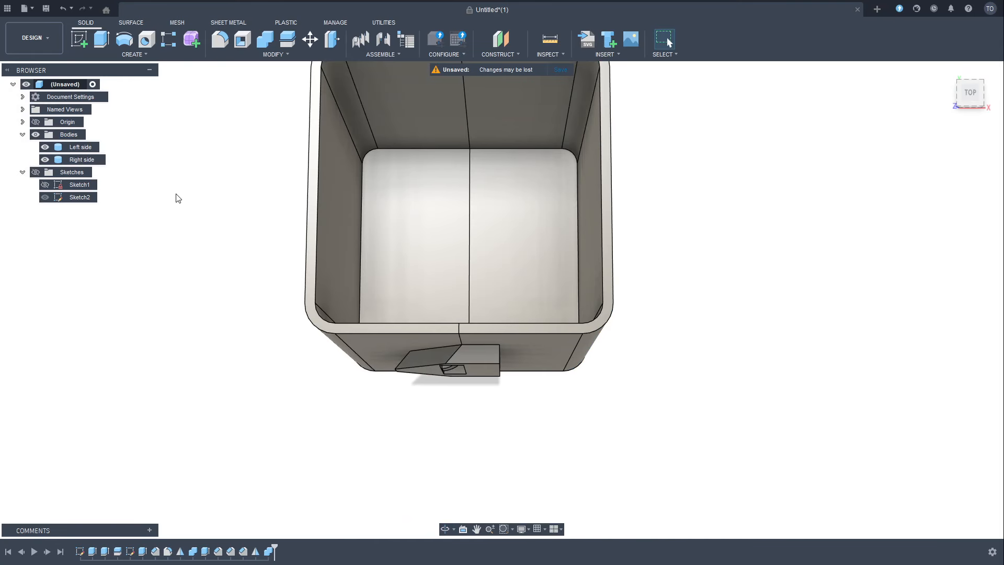
{"action": "middle_click_drag", "start_coordinate": [238, 219], "coordinate": [538, 347], "text": "shift"}
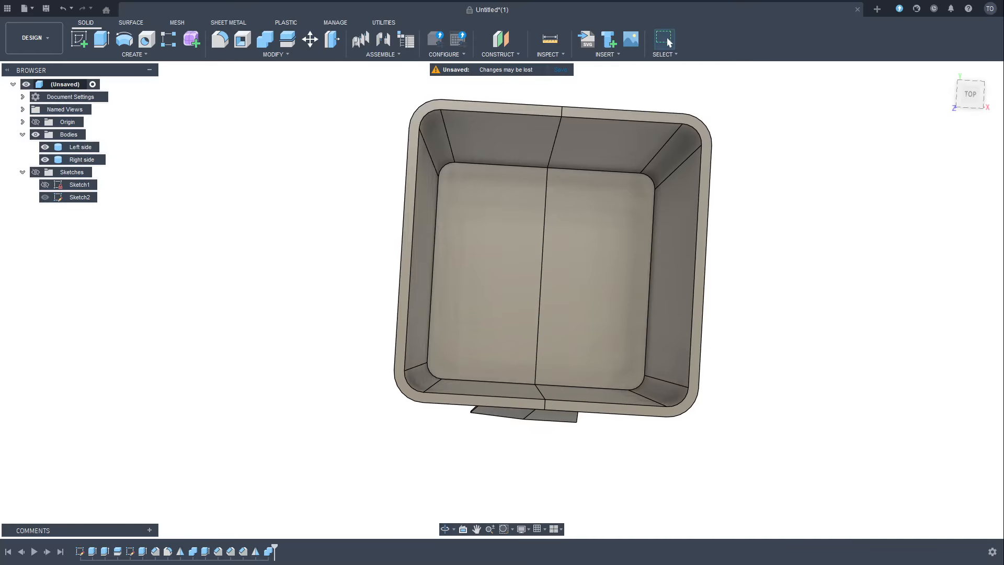
Start a sketch on the XY origin plane in top view and draw a 5 mm diameter circle centred on the origin
{"action": "left_click", "coordinate": [968, 96]}
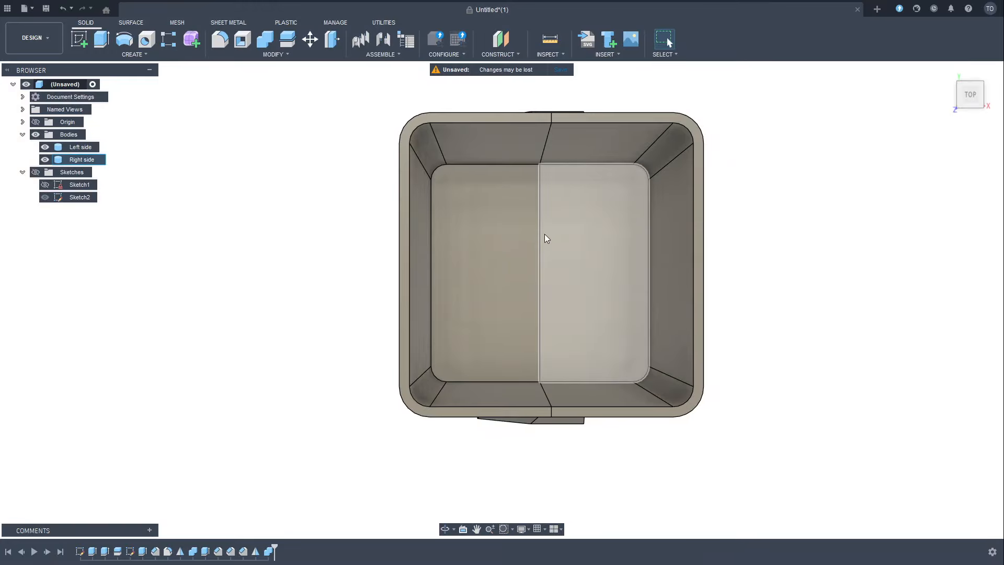
{"action": "middle_click_drag", "start_coordinate": [520, 260], "coordinate": [519, 317]}
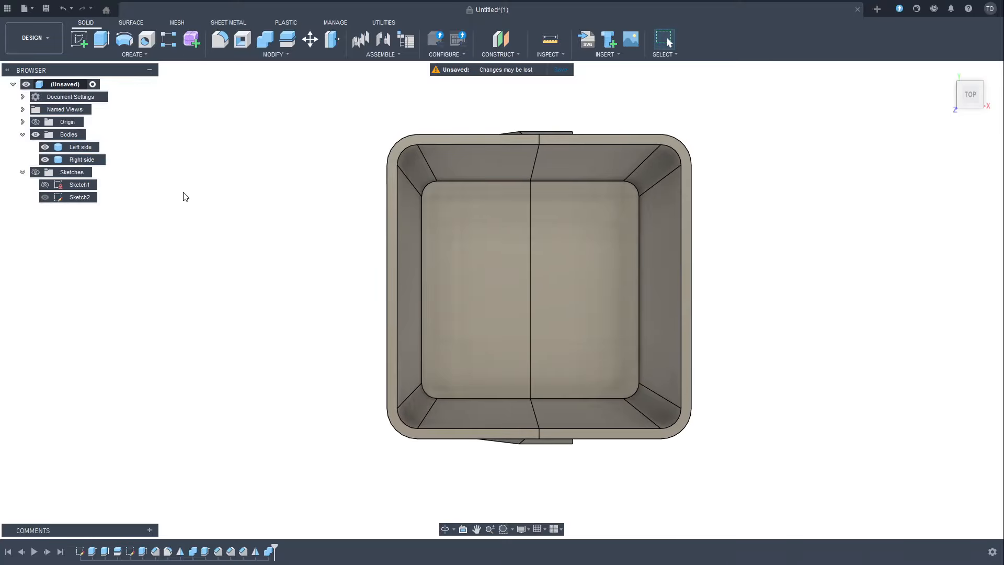
{"action": "left_click", "coordinate": [79, 39]}
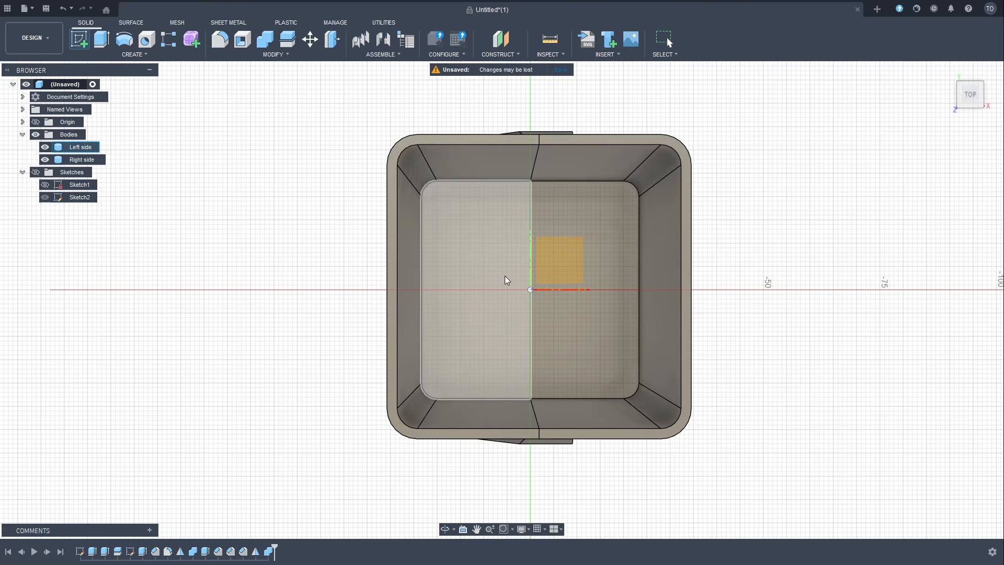
{"action": "left_click", "coordinate": [555, 260]}
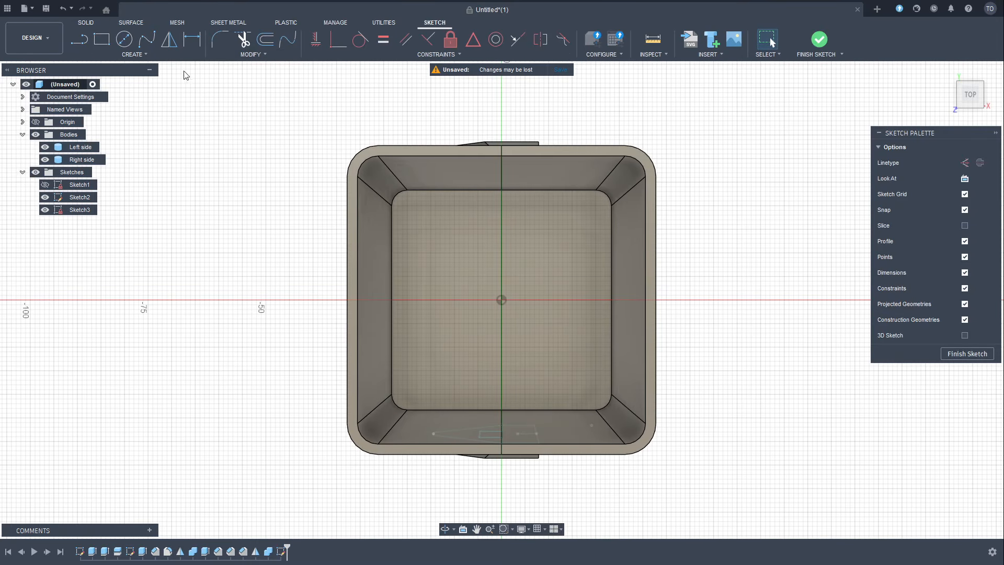
{"action": "left_click", "coordinate": [120, 41]}
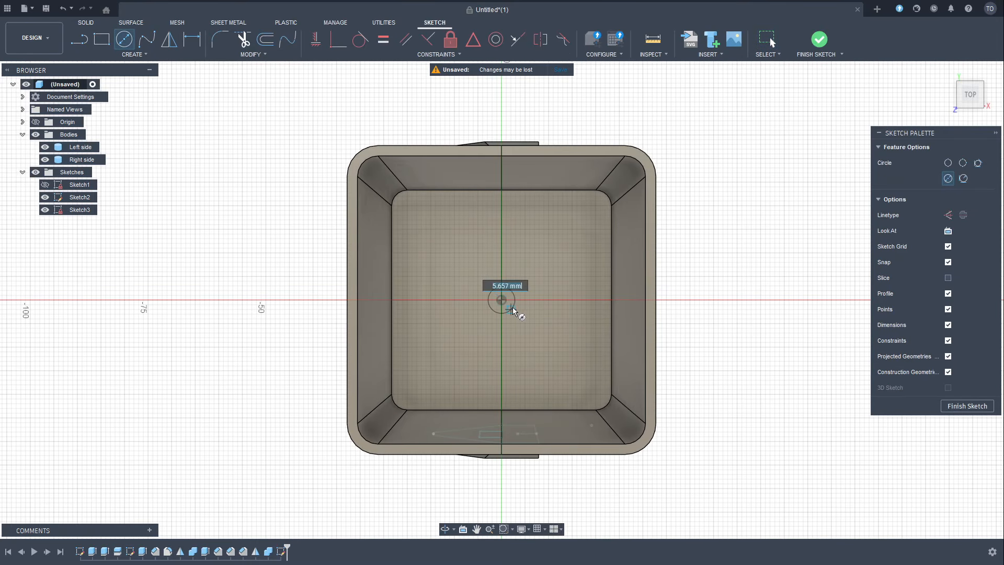
{"action": "key", "text": "Return"}
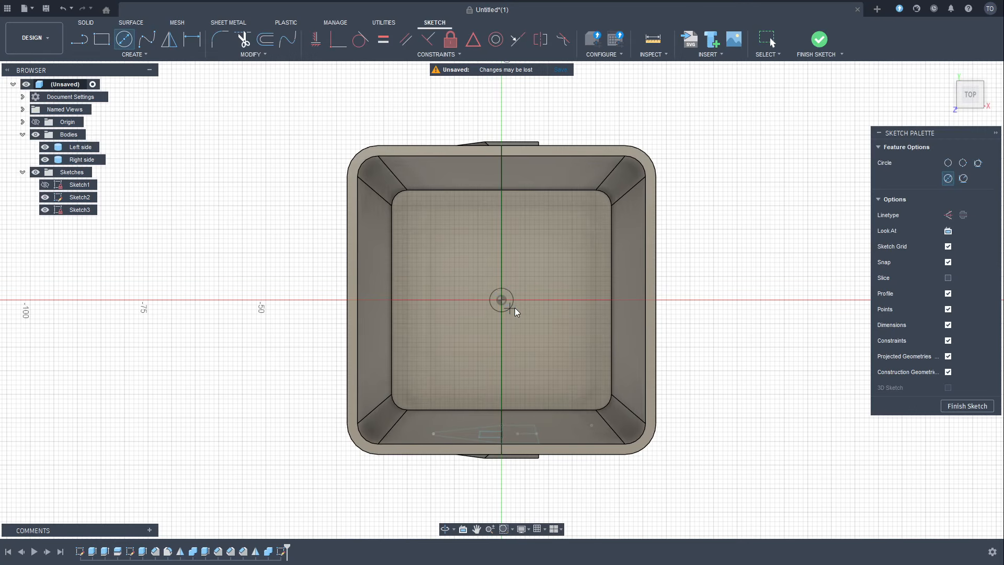
{"action": "key", "text": "Escape"}
{"action": "left_click", "coordinate": [128, 42]}
{"action": "key", "text": "Escape"}
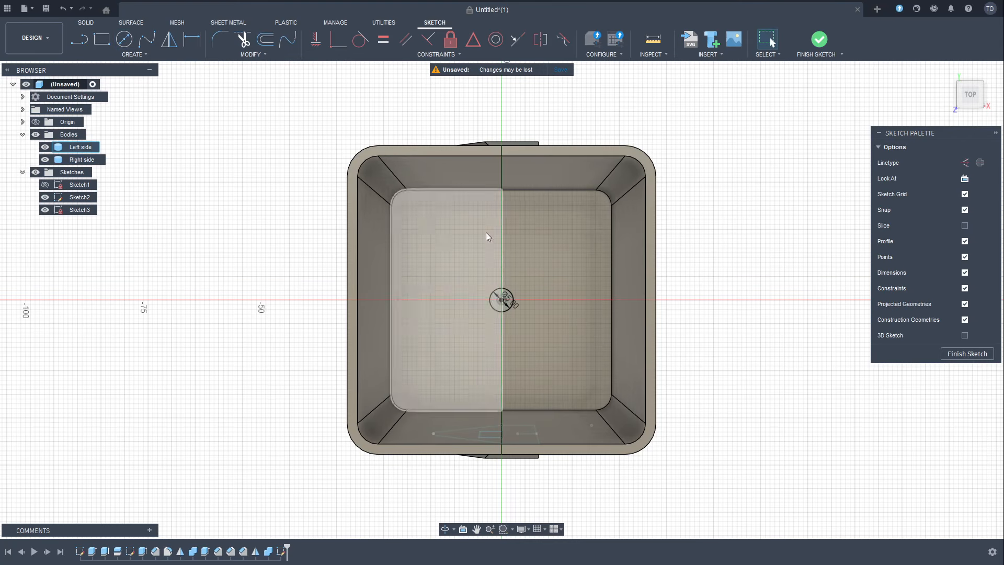
Draw a second 5 mm diameter circle on the vertical axis above the circle at the origin
{"action": "key", "text": "c"}
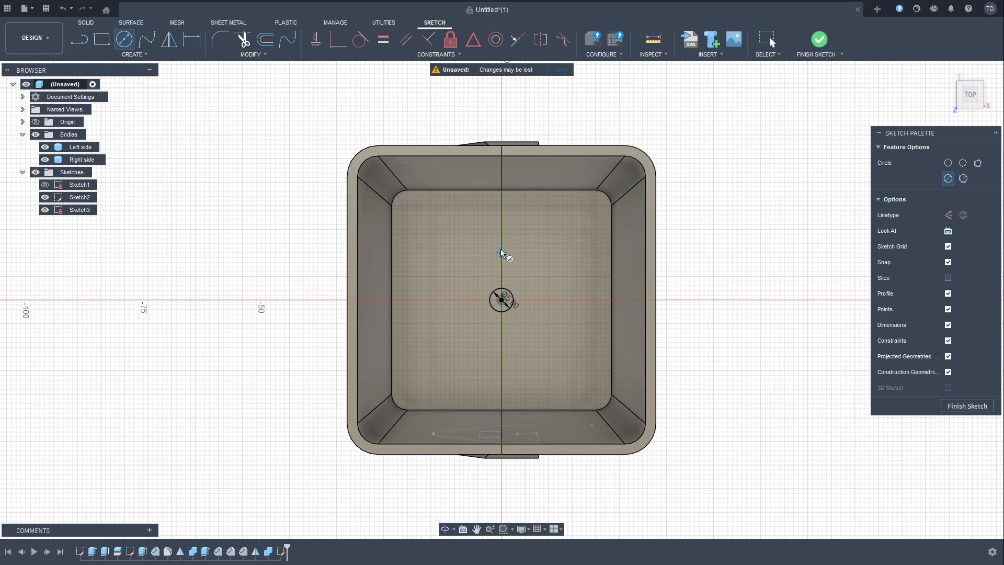
{"action": "left_click", "coordinate": [501, 252]}
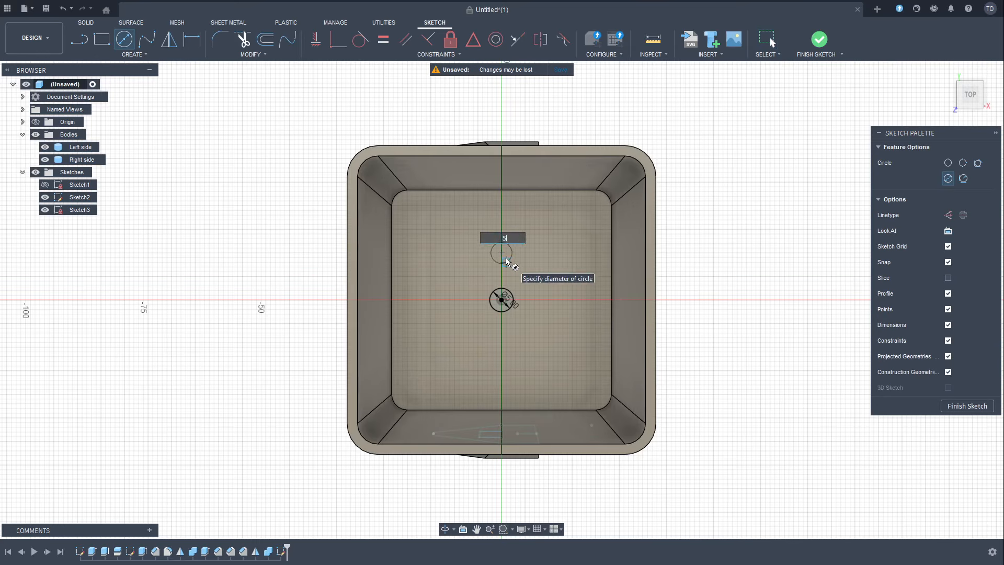
{"action": "key", "text": "Return"}
{"action": "key", "text": "Escape"}
Create a full circular pattern of the upper circle around the origin with a quantity of 6
{"action": "left_click", "coordinate": [505, 250]}
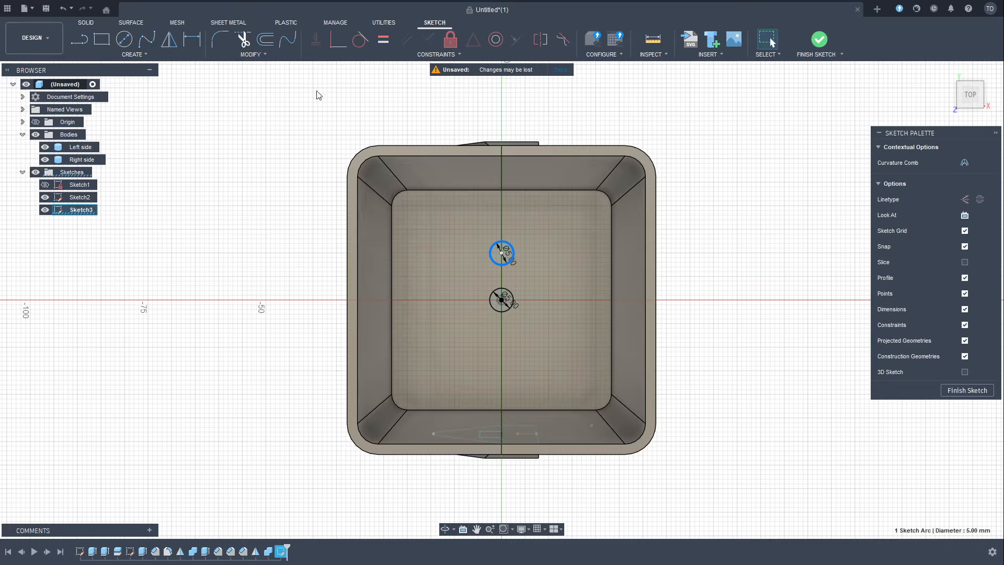
{"action": "left_click", "coordinate": [141, 53]}
{"action": "left_click", "coordinate": [102, 192]}
{"action": "left_click", "coordinate": [803, 163]}
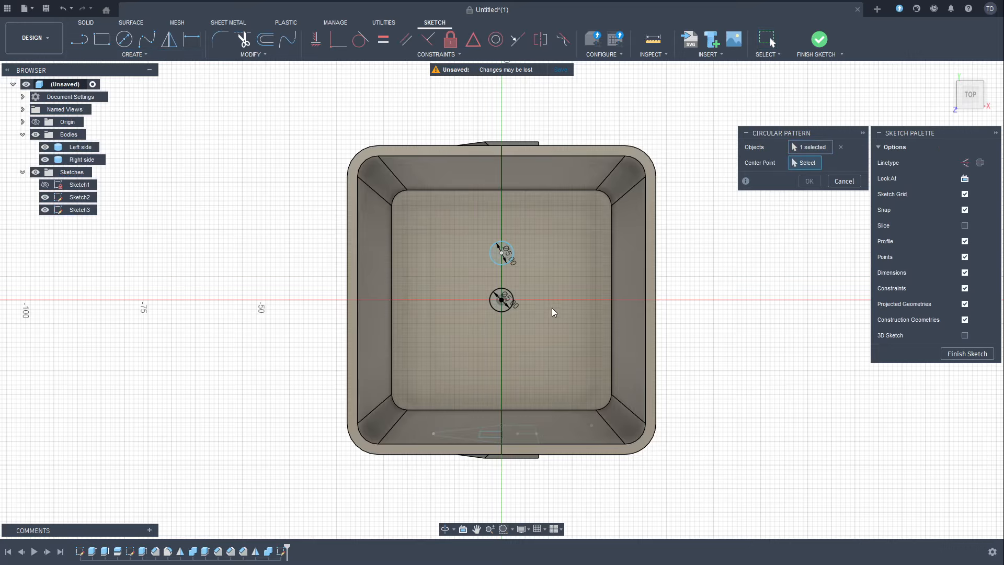
{"action": "left_click", "coordinate": [501, 300]}
{"action": "left_click", "coordinate": [848, 207]}
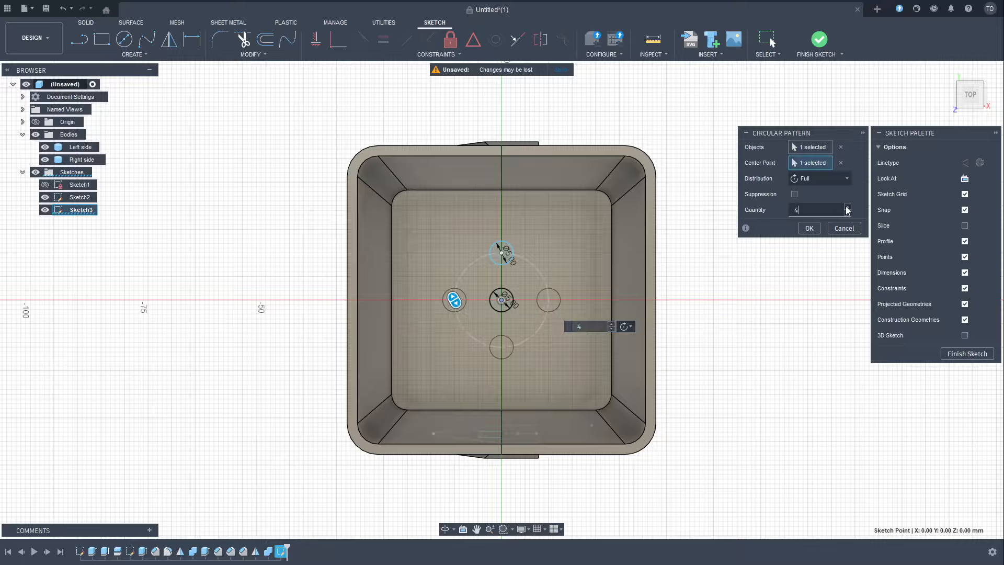
{"action": "left_click", "coordinate": [848, 207]}
{"action": "left_click", "coordinate": [847, 207]}
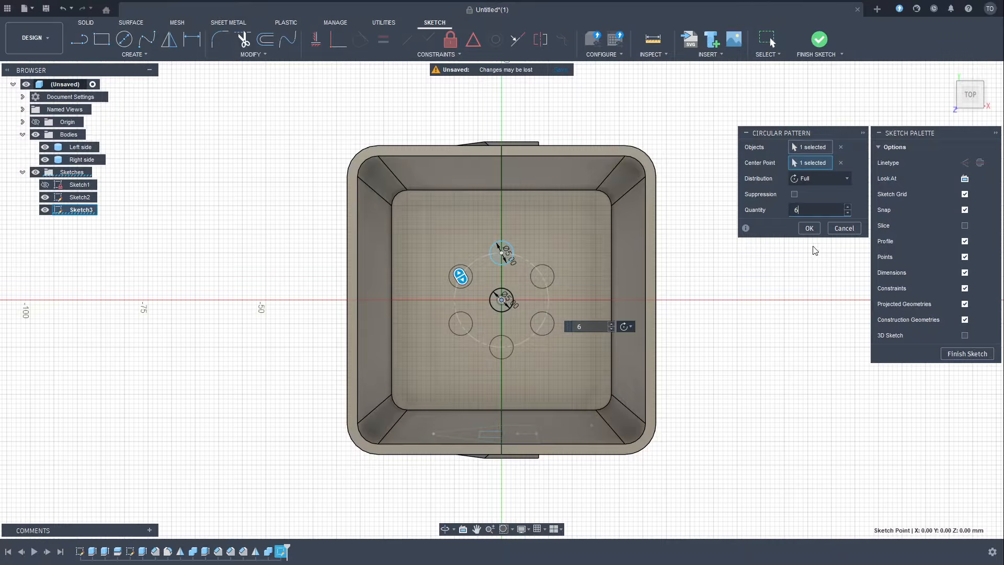
{"action": "left_click", "coordinate": [809, 228]}
Finish the sketch and turn the visibility of the Sketches folder and Sketch3 back on
{"action": "scroll", "coordinate": [496, 261], "scroll_direction": "up", "scroll_amount": 5}
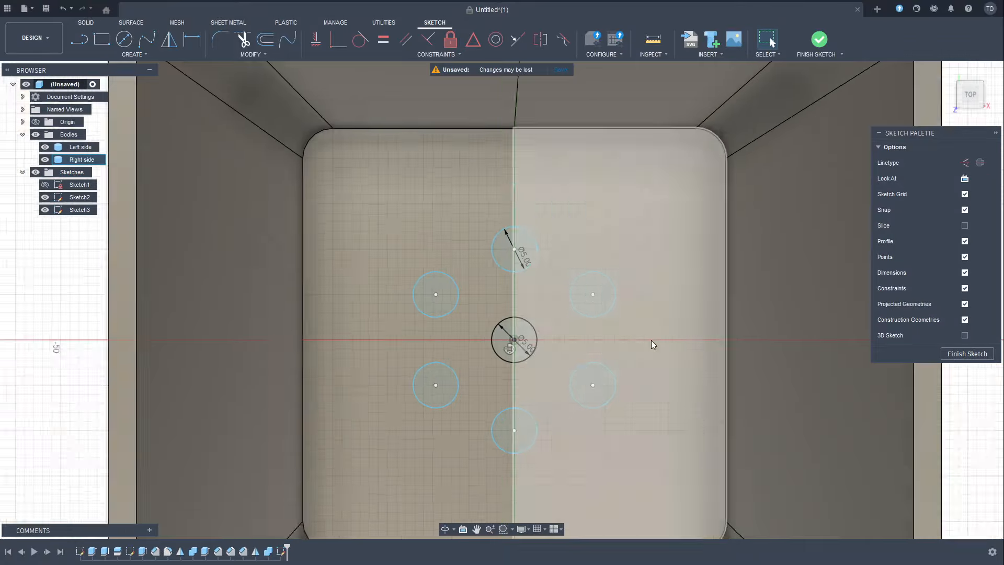
{"action": "scroll", "coordinate": [650, 340], "scroll_direction": "down", "scroll_amount": 2}
{"action": "left_click", "coordinate": [966, 355]}
{"action": "scroll", "coordinate": [547, 286], "scroll_direction": "down", "scroll_amount": 4}
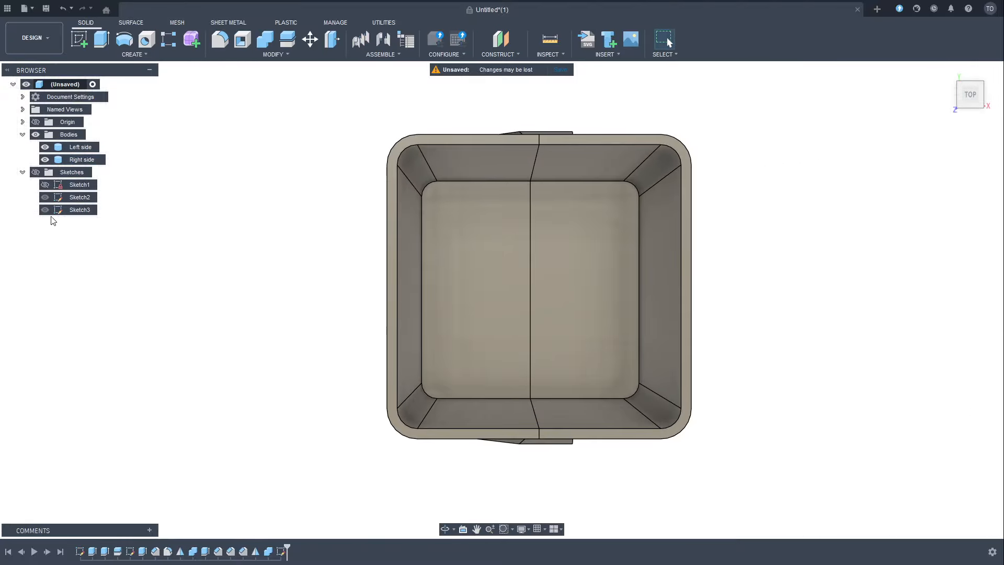
{"action": "left_click", "coordinate": [44, 210]}
{"action": "left_click", "coordinate": [36, 172]}
{"action": "left_click", "coordinate": [45, 210]}
{"action": "scroll", "coordinate": [569, 224], "scroll_direction": "up", "scroll_amount": 3}
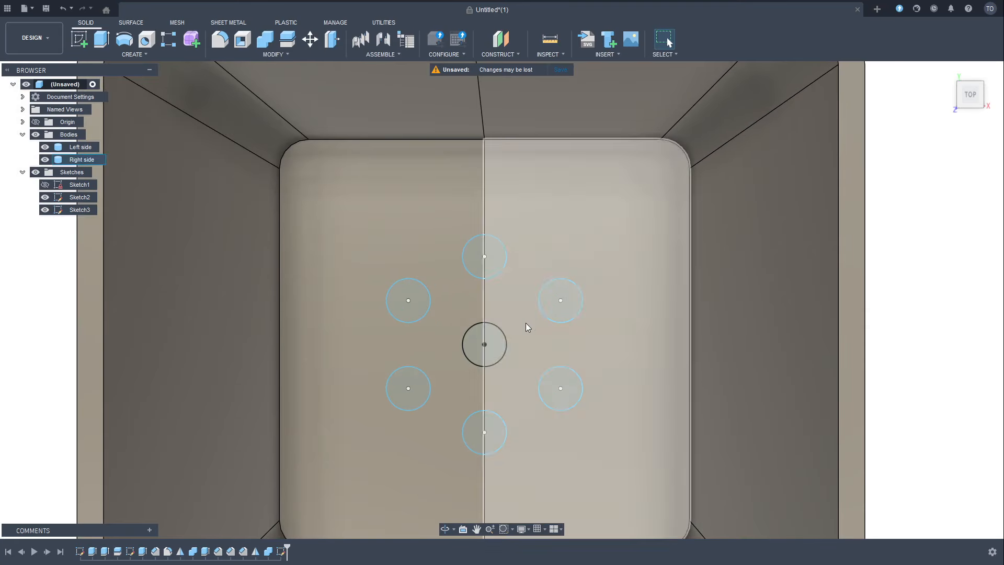
Extrude the six outer circles of Sketch3 by -24 mm as a cut to make holes through the case's base
{"action": "left_click", "coordinate": [493, 346]}
{"action": "left_click", "coordinate": [495, 250]}
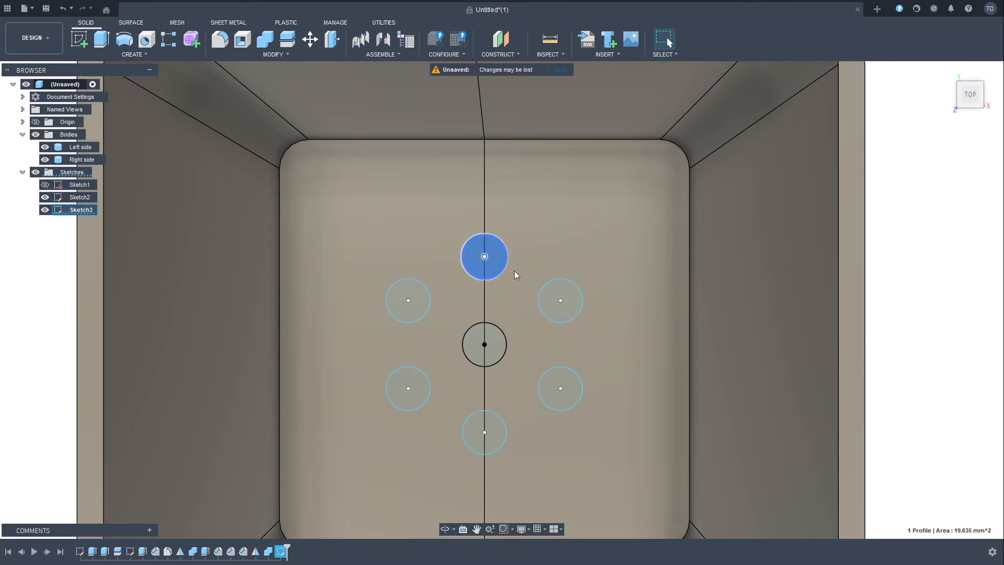
{"action": "left_click", "coordinate": [574, 315], "text": "shift"}
{"action": "left_click", "coordinate": [575, 387], "text": "shift"}
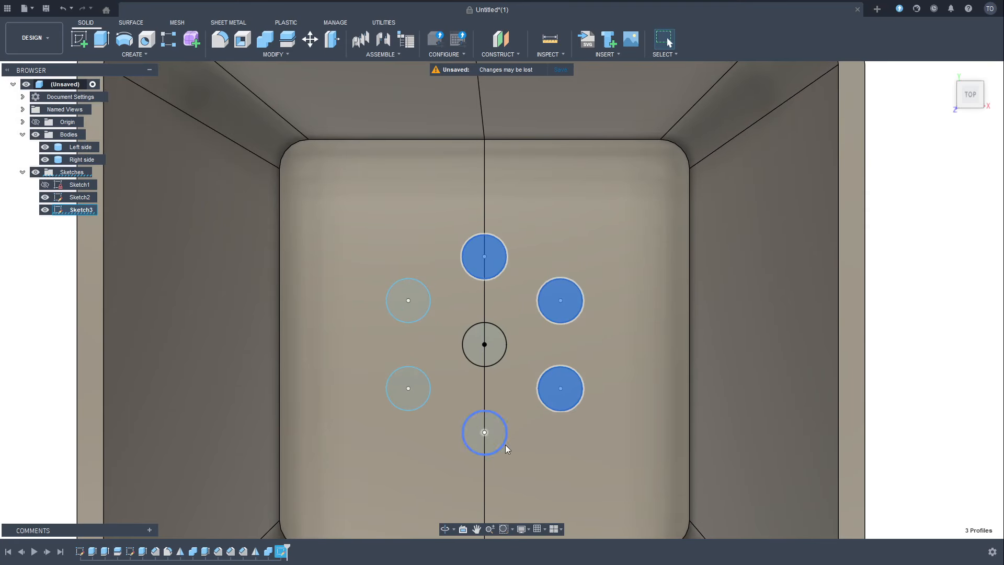
{"action": "left_click", "coordinate": [498, 444], "text": "shift"}
{"action": "left_click", "coordinate": [408, 388], "text": "shift"}
{"action": "left_click", "coordinate": [408, 300], "text": "shift"}
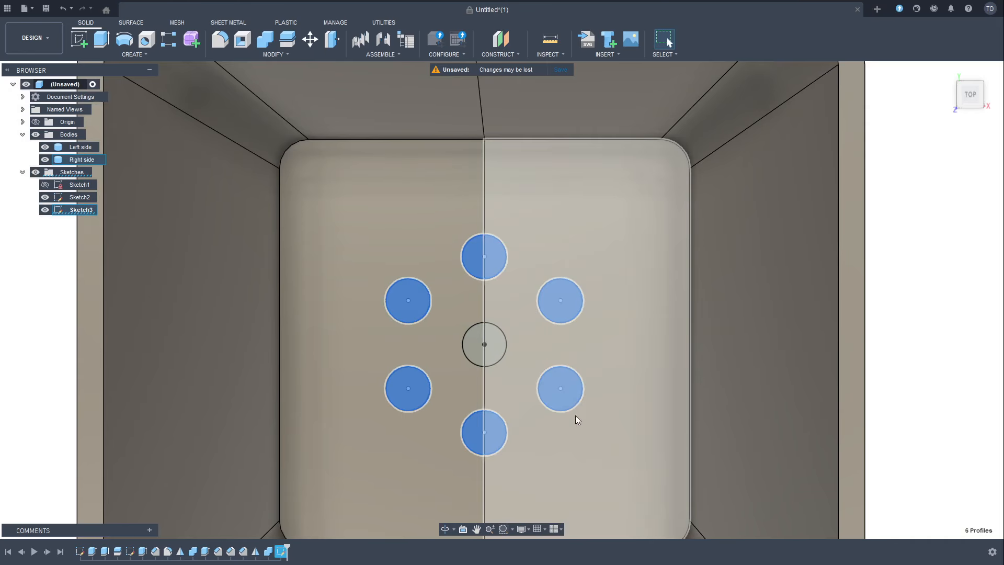
{"action": "middle_click_drag", "start_coordinate": [575, 416], "coordinate": [595, 374], "text": "shift"}
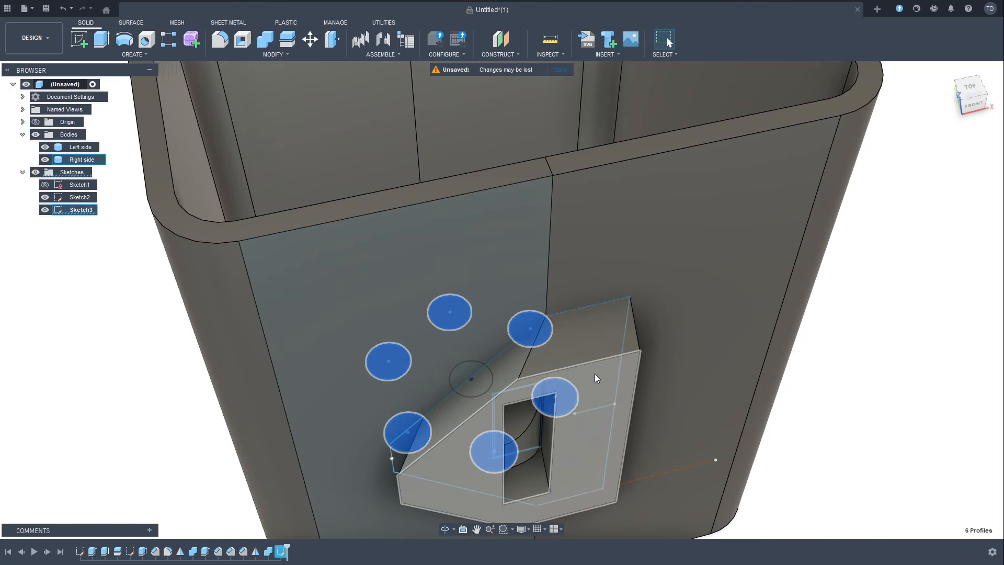
{"action": "type", "text": "e"}
{"action": "type", "text": "-24"}
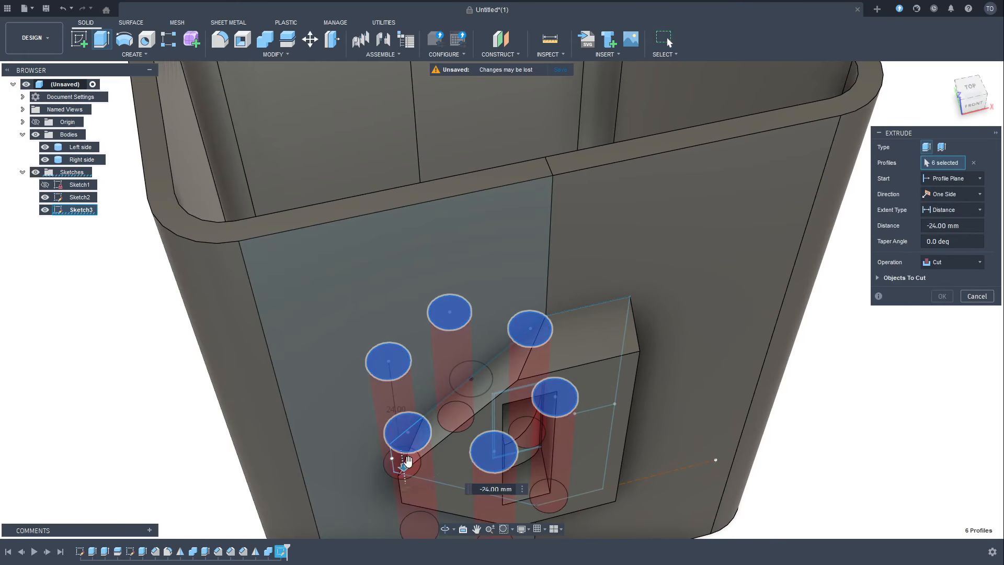
{"action": "left_click", "coordinate": [941, 296]}
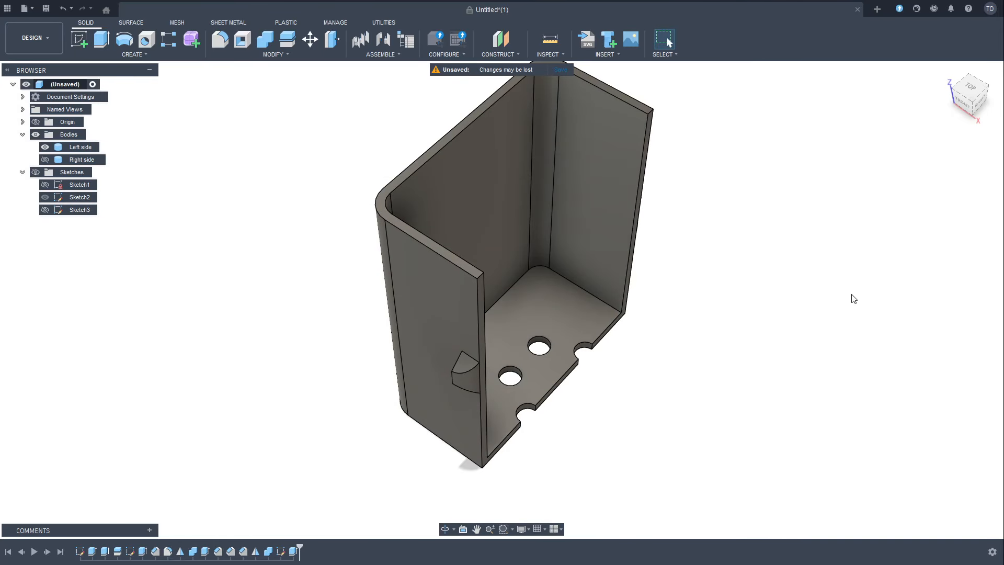
{"action": "scroll", "coordinate": [699, 345], "scroll_direction": "down", "scroll_amount": 2}
{"action": "scroll", "coordinate": [695, 345], "scroll_direction": "up", "scroll_amount": 1}
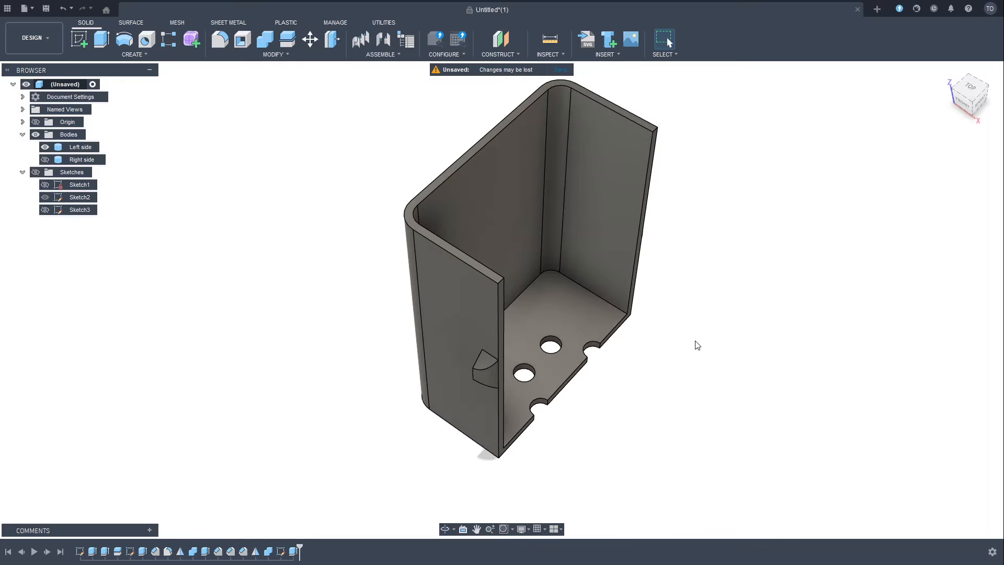
{"action": "scroll", "coordinate": [712, 391], "scroll_direction": "down", "scroll_amount": 1}
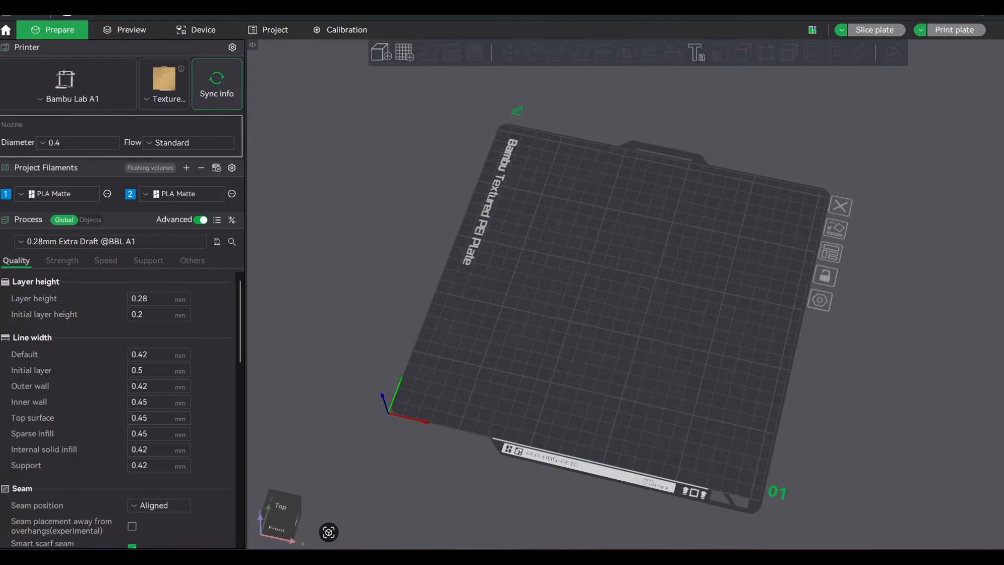
Switch to Bambu Studio and load Left Side.stl and Right Side.stl onto the build plate
{"action": "left_click_drag", "start_coordinate": [634, 157], "coordinate": [617, 251]}
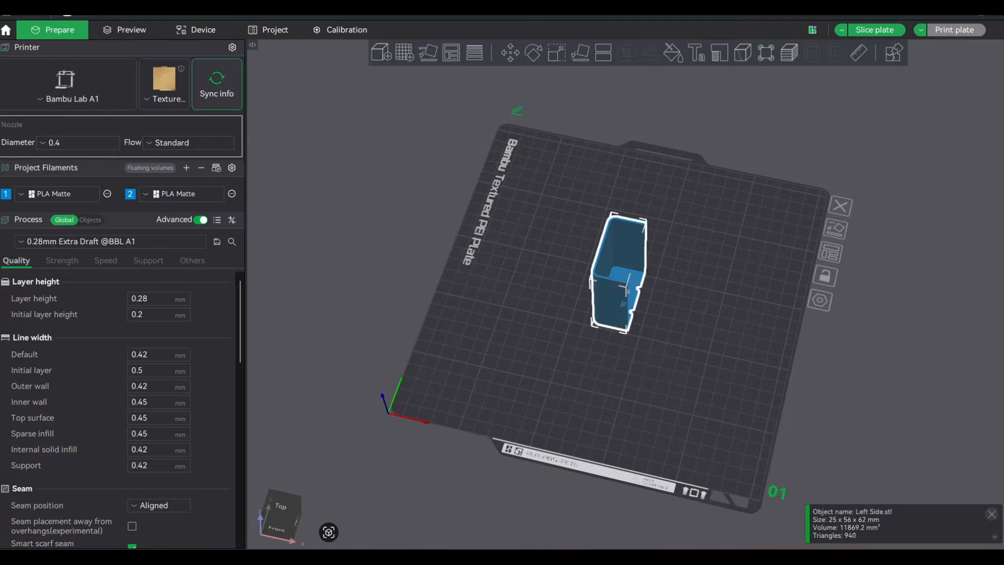
{"action": "left_click_drag", "start_coordinate": [625, 287], "coordinate": [647, 365]}
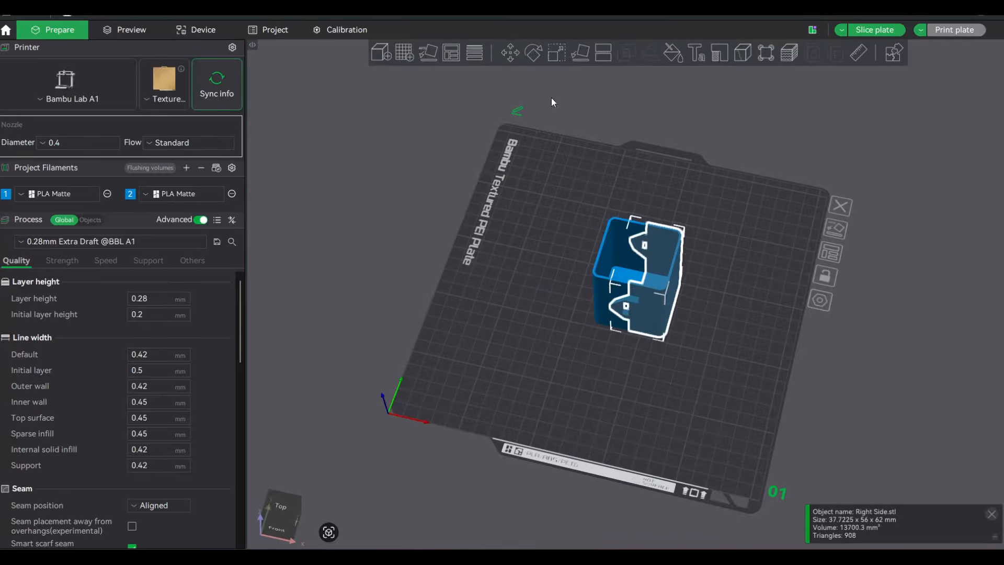
Move the Right Side part clear of the other half to about X 92.57, Y 128.45 on the plate
{"action": "left_click", "coordinate": [511, 53]}
{"action": "left_click_drag", "start_coordinate": [750, 303], "coordinate": [667, 294]}
{"action": "mouse_move", "coordinate": [630, 354]}
{"action": "left_mouse_down"}
{"action": "mouse_move", "coordinate": [652, 342]}
{"action": "mouse_move", "coordinate": [645, 321]}
{"action": "mouse_move", "coordinate": [627, 341]}
{"action": "left_mouse_up"}
{"action": "scroll", "coordinate": [582, 282], "scroll_direction": "down", "scroll_amount": 6}
{"action": "scroll", "coordinate": [582, 282], "scroll_direction": "up", "scroll_amount": 5}
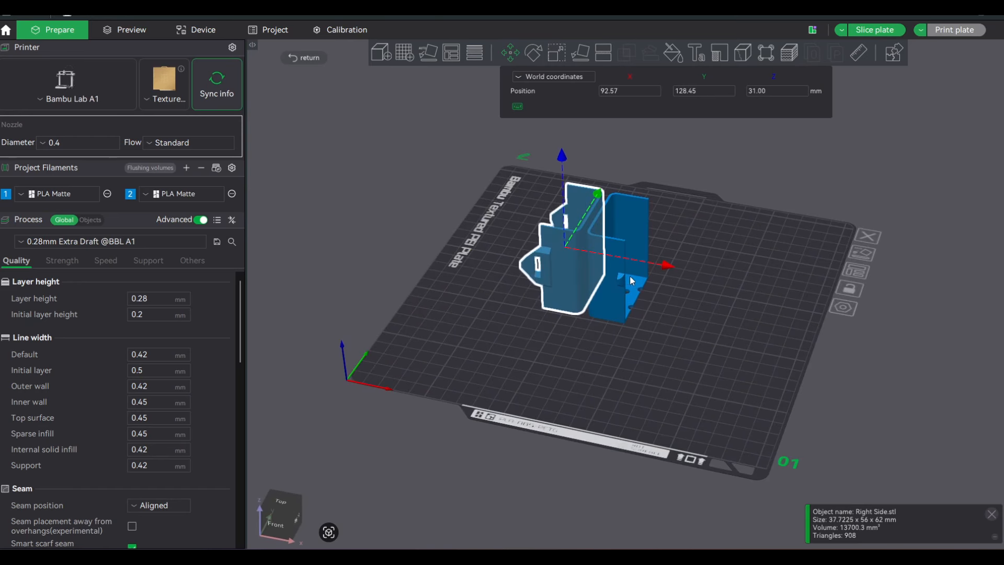
Move the Left Side part along X to 125.49, closer to the Right Side part
{"action": "left_click_drag", "start_coordinate": [629, 275], "coordinate": [676, 356]}
{"action": "scroll", "coordinate": [675, 356], "scroll_direction": "up", "scroll_amount": 5}
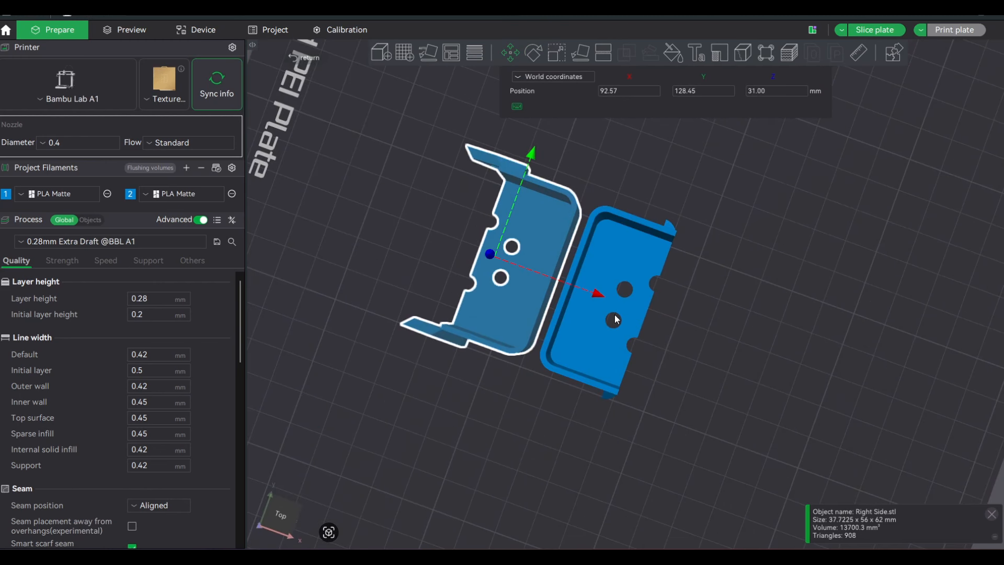
{"action": "left_click", "coordinate": [585, 335]}
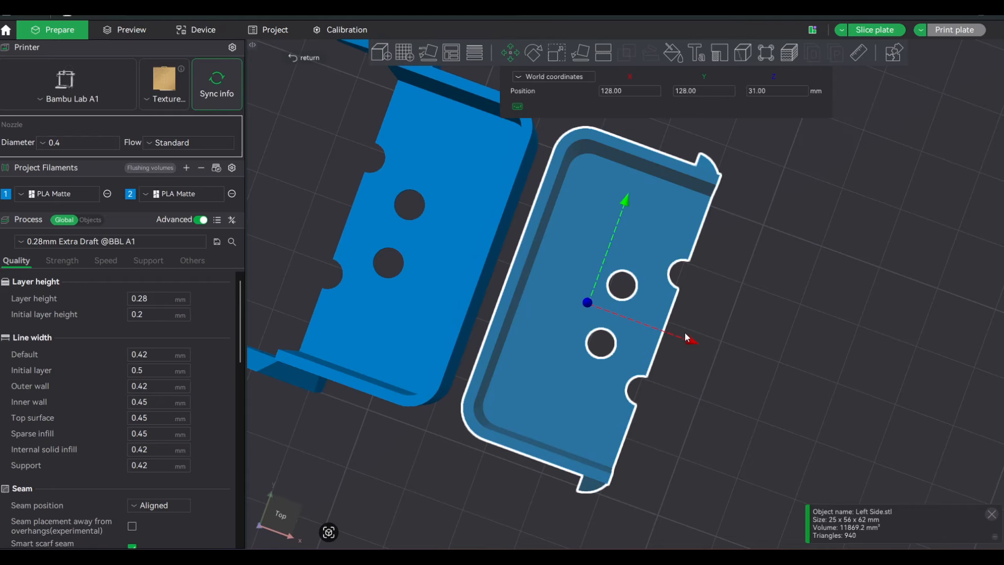
{"action": "left_click_drag", "start_coordinate": [685, 331], "coordinate": [728, 375]}
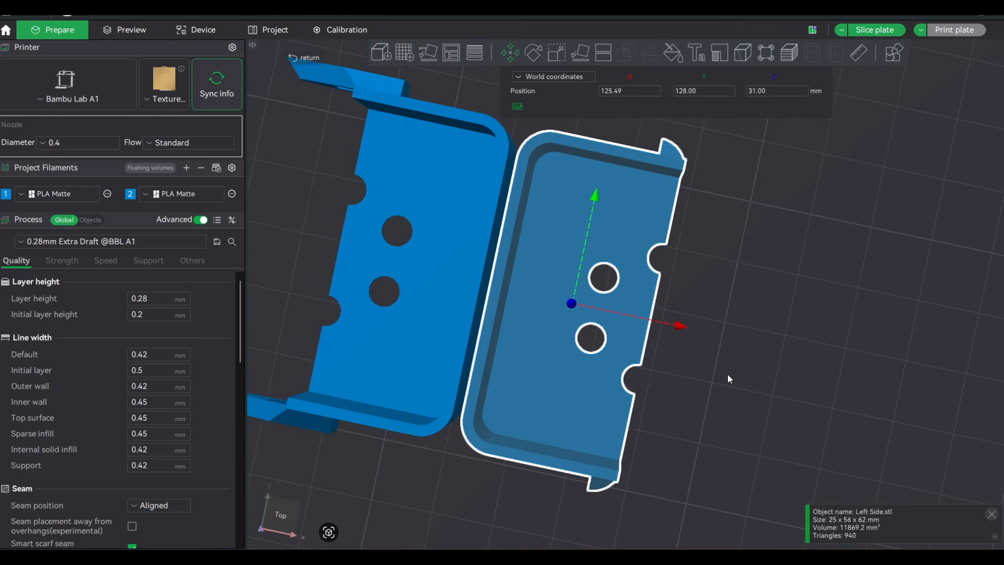
{"action": "scroll", "coordinate": [737, 373], "scroll_direction": "up", "scroll_amount": 5}
{"action": "scroll", "coordinate": [739, 388], "scroll_direction": "down", "scroll_amount": 8}
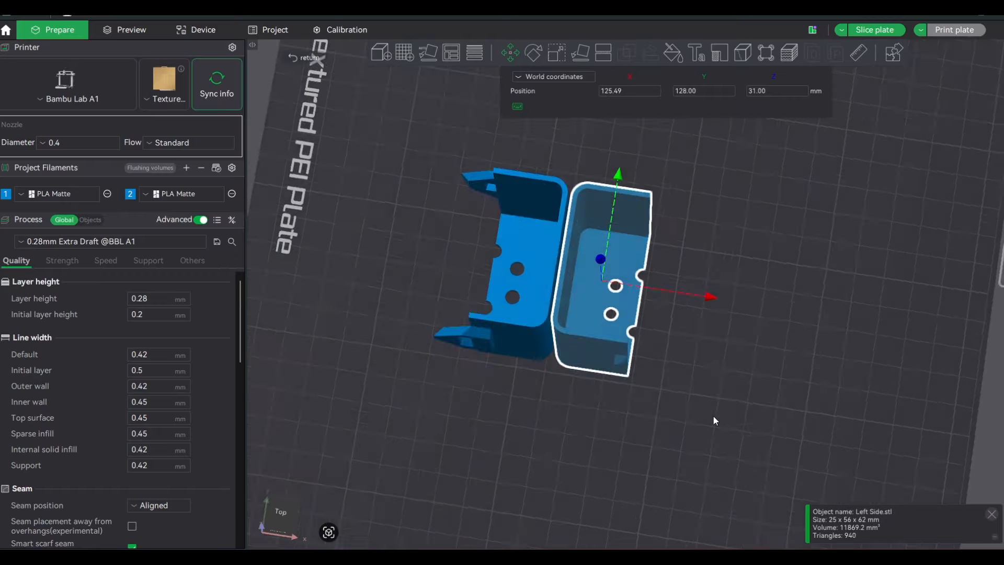
{"action": "left_click_drag", "start_coordinate": [715, 420], "coordinate": [602, 335]}
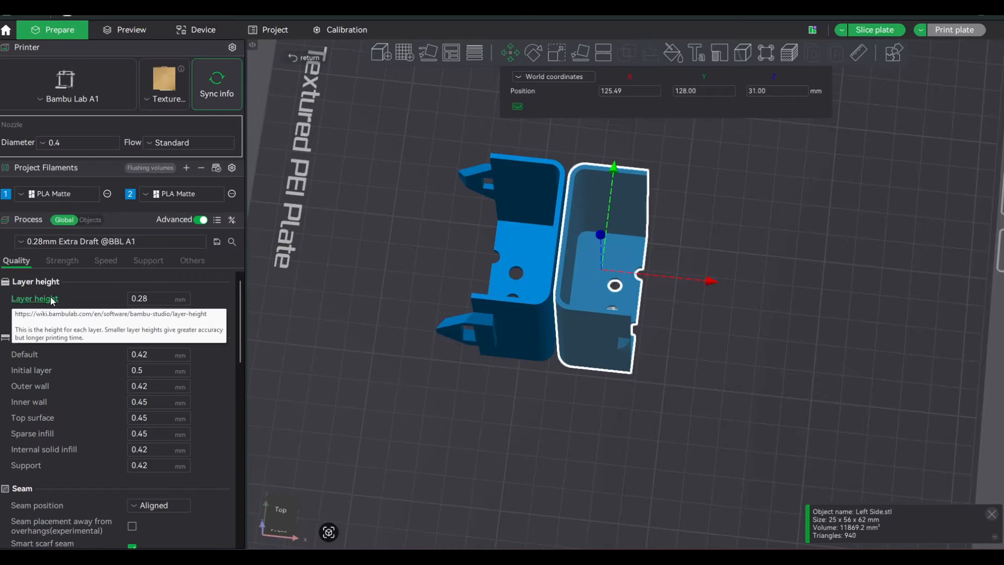
{"action": "left_click", "coordinate": [161, 298]}
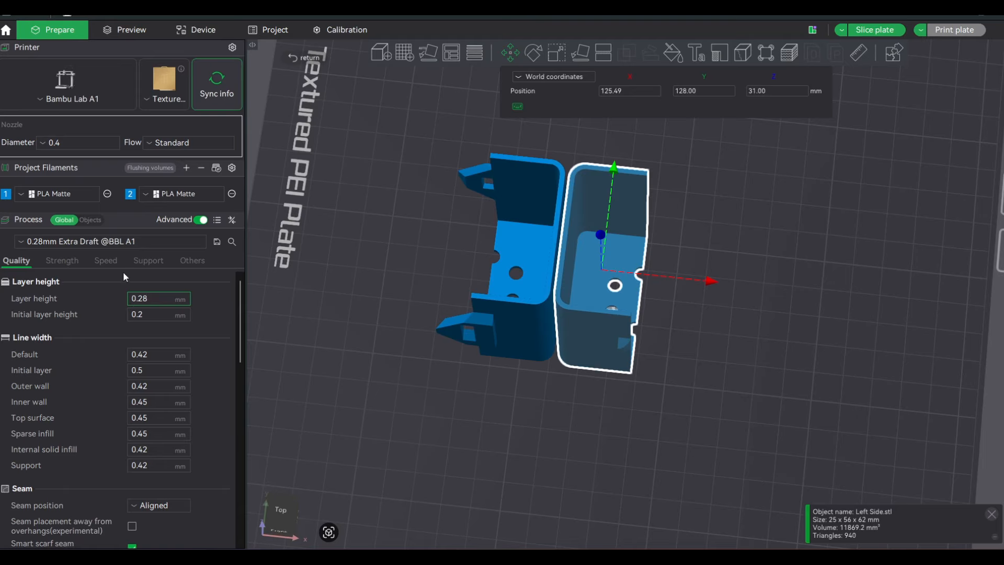
{"action": "left_click", "coordinate": [149, 297]}
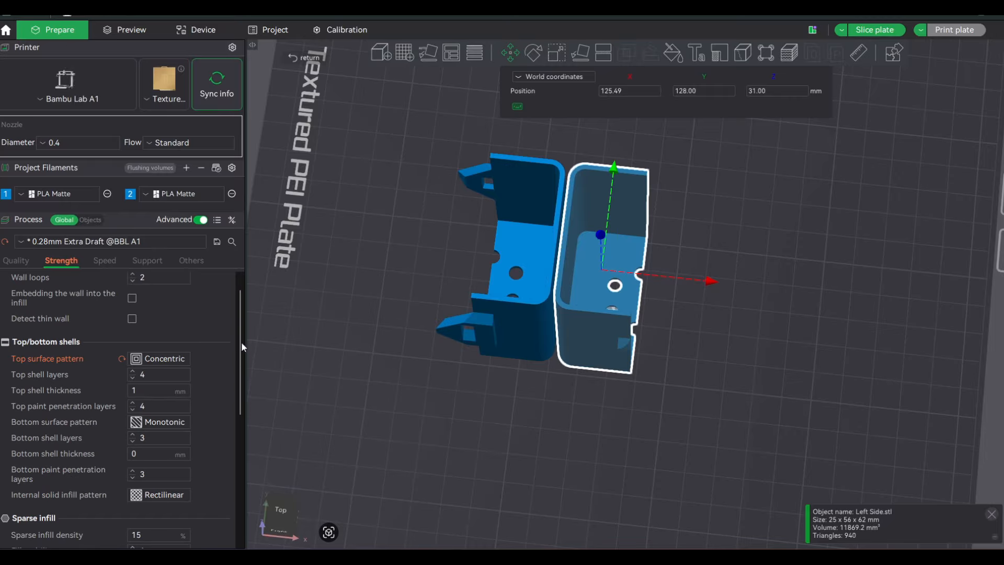
Set the sparse infill density to 100% and accept the switch to the rectilinear infill pattern
{"action": "left_click_drag", "start_coordinate": [240, 346], "coordinate": [238, 407]}
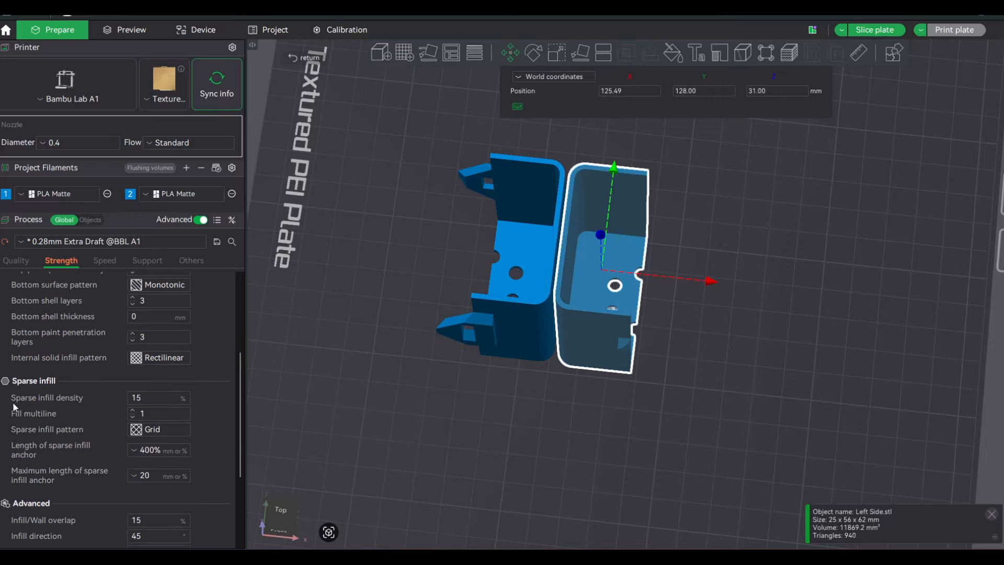
{"action": "left_click_drag", "start_coordinate": [147, 398], "coordinate": [80, 394]}
{"action": "type", "text": "100"}
{"action": "key", "text": "Return"}
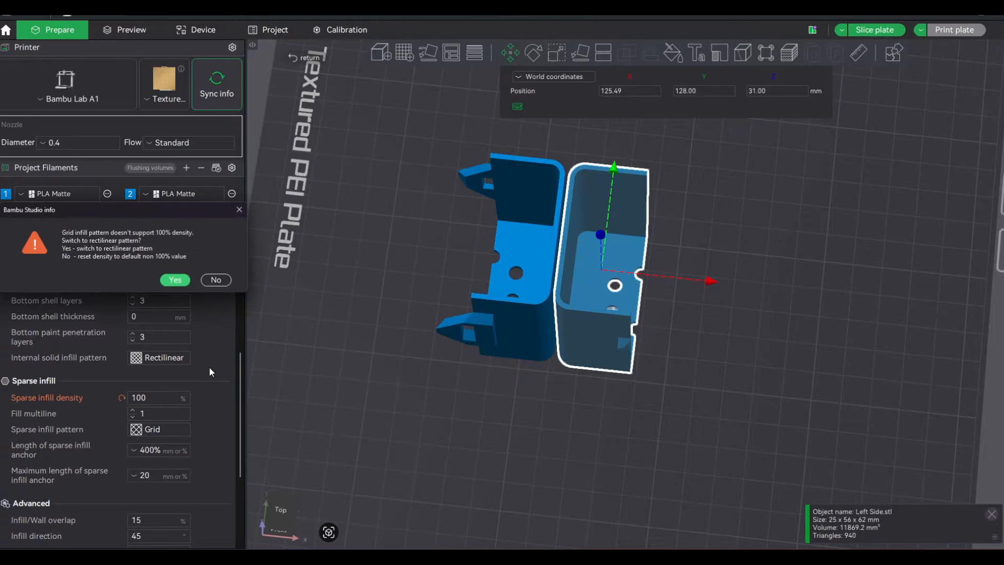
{"action": "left_click", "coordinate": [175, 281]}
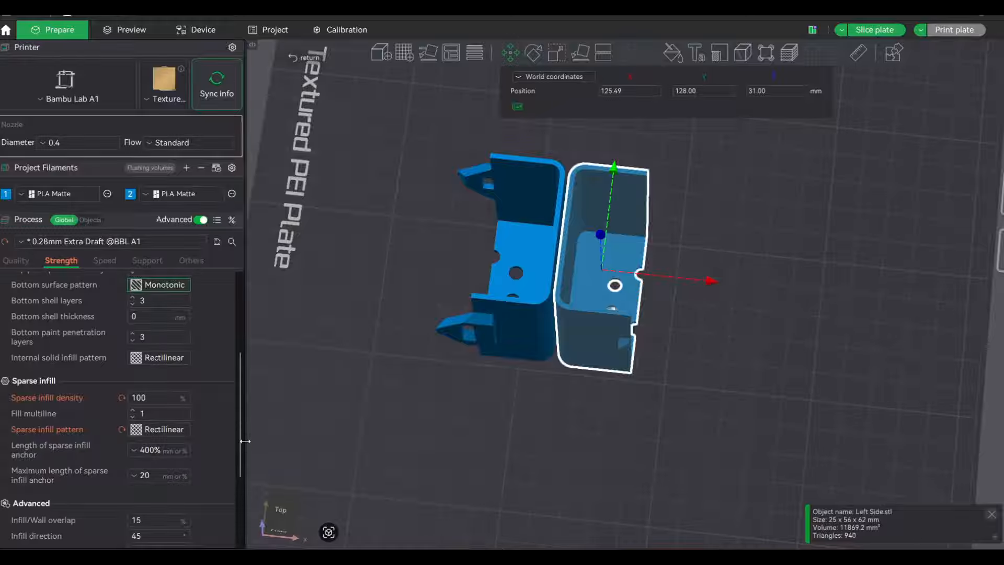
Set the number of wall loops to 4
{"action": "left_click_drag", "start_coordinate": [241, 442], "coordinate": [242, 361]}
{"action": "left_click", "coordinate": [162, 298]}
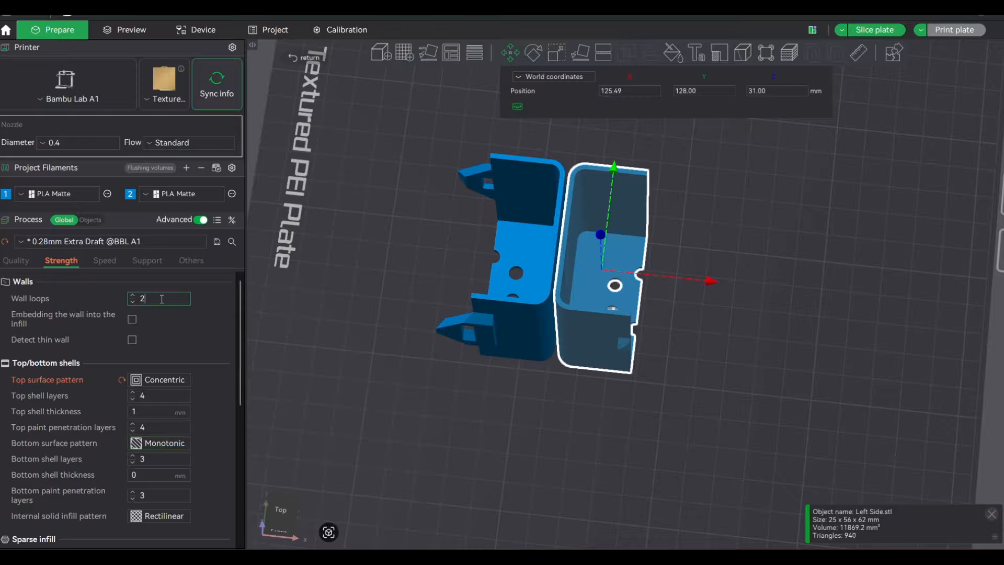
{"action": "key", "text": "BackSpace"}
{"action": "type", "text": "4"}
{"action": "scroll", "coordinate": [555, 231], "scroll_direction": "down", "scroll_amount": 5}
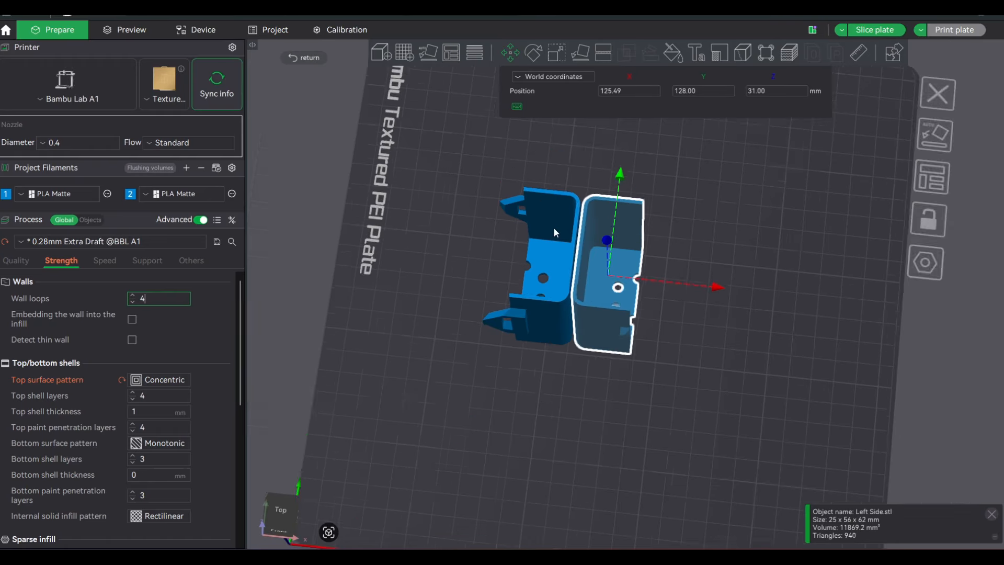
{"action": "scroll", "coordinate": [585, 262], "scroll_direction": "up", "scroll_amount": 12}
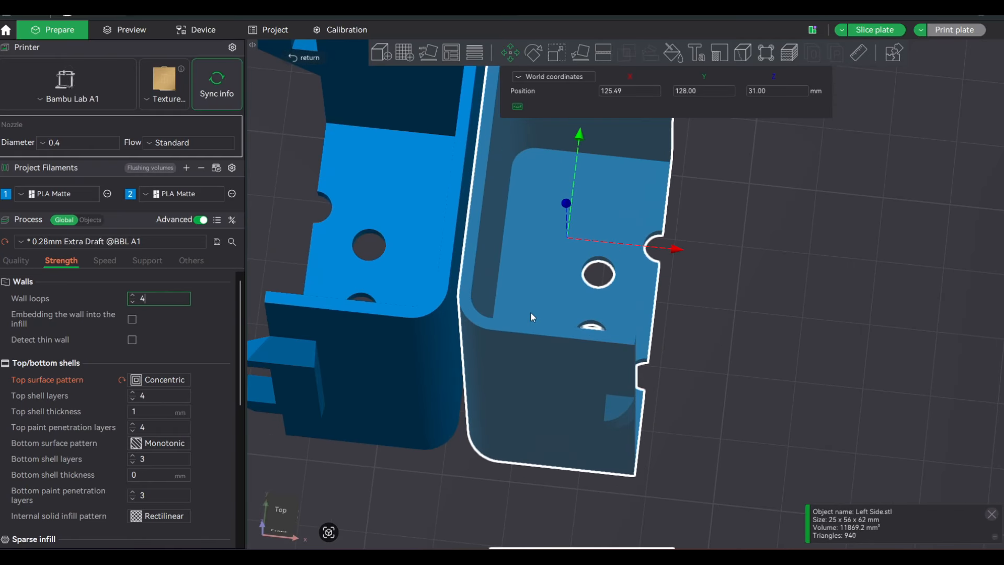
{"action": "scroll", "coordinate": [242, 412], "scroll_direction": "down", "scroll_amount": 4}
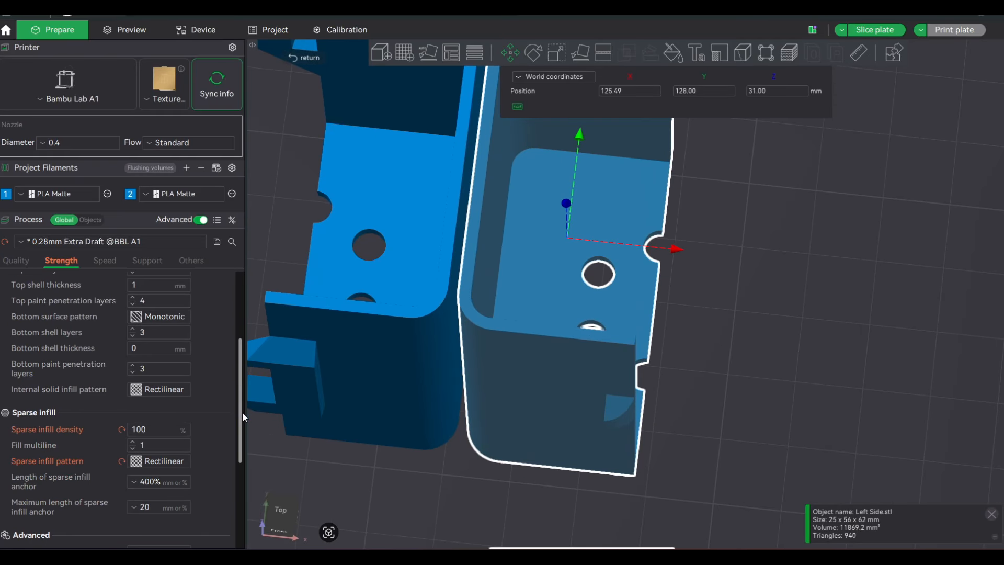
{"action": "scroll", "coordinate": [243, 410], "scroll_direction": "up", "scroll_amount": 4}
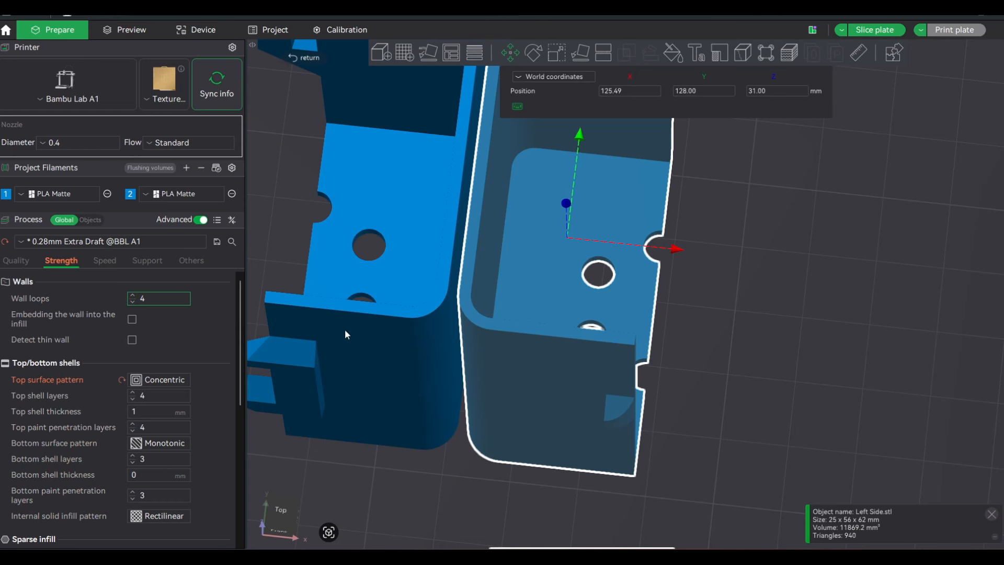
Change the wall generator in the quality settings from Classic to Arachne
{"action": "left_click", "coordinate": [16, 260]}
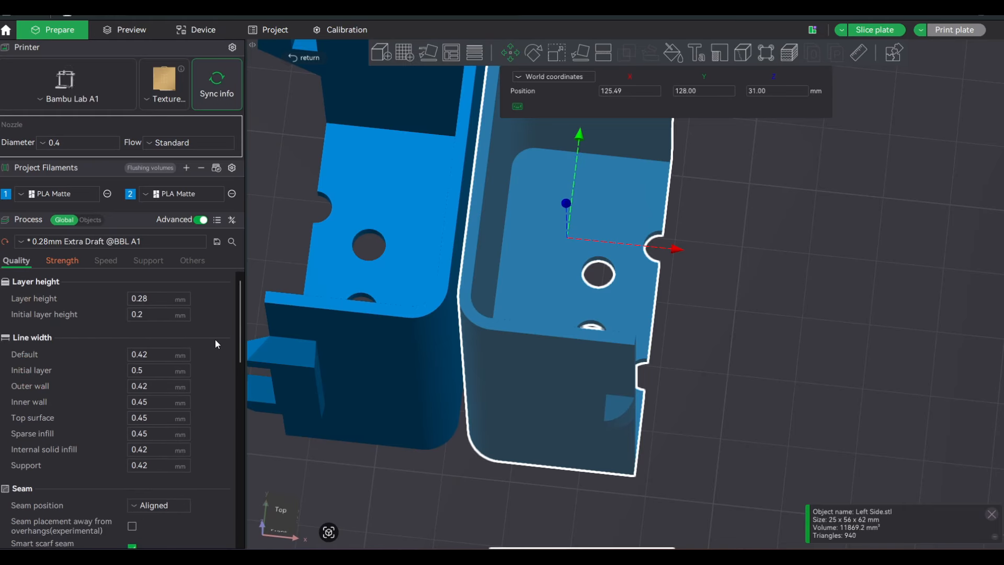
{"action": "left_click_drag", "start_coordinate": [240, 315], "coordinate": [237, 456]}
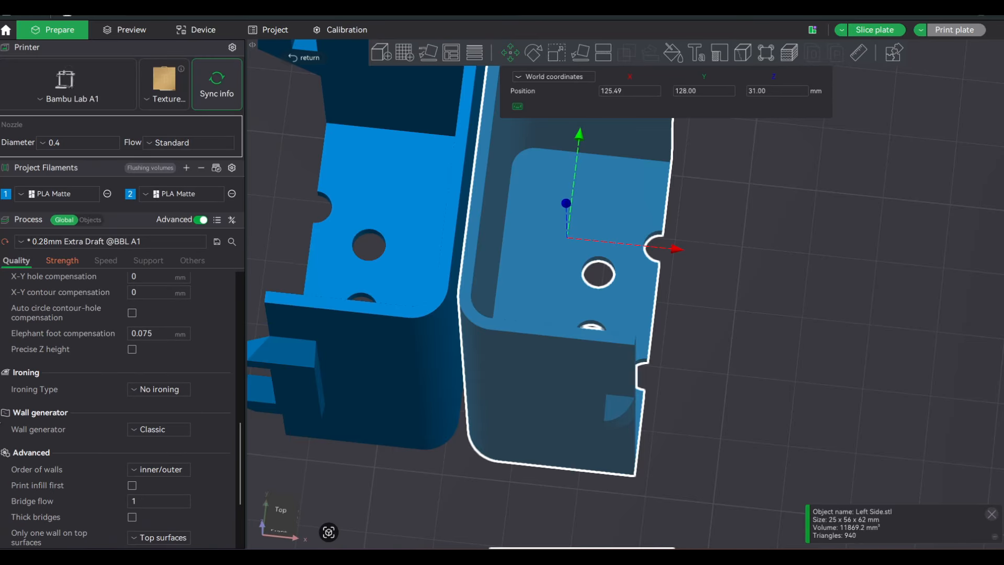
{"action": "left_click", "coordinate": [1, 414]}
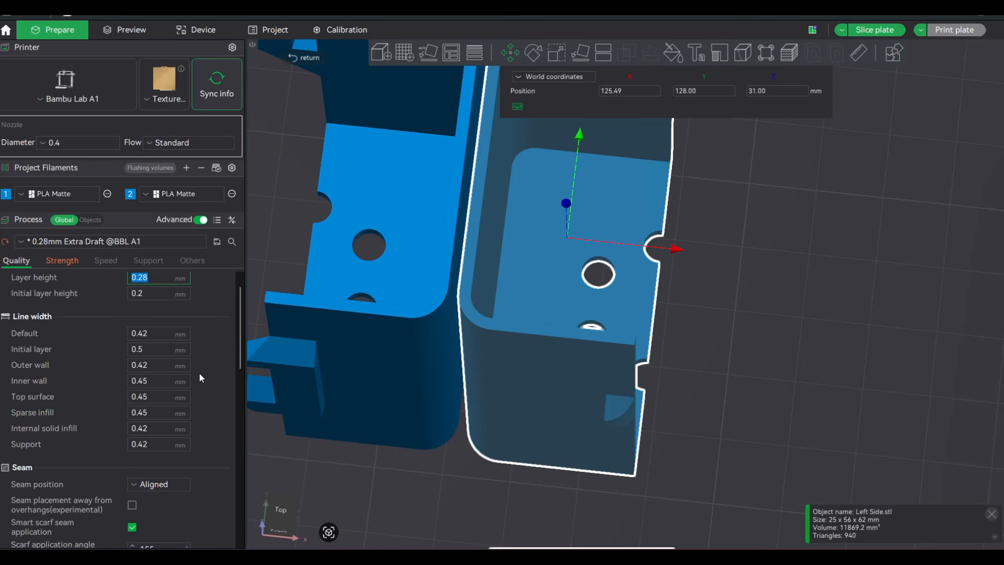
{"action": "scroll", "coordinate": [142, 405], "scroll_direction": "down", "scroll_amount": 15}
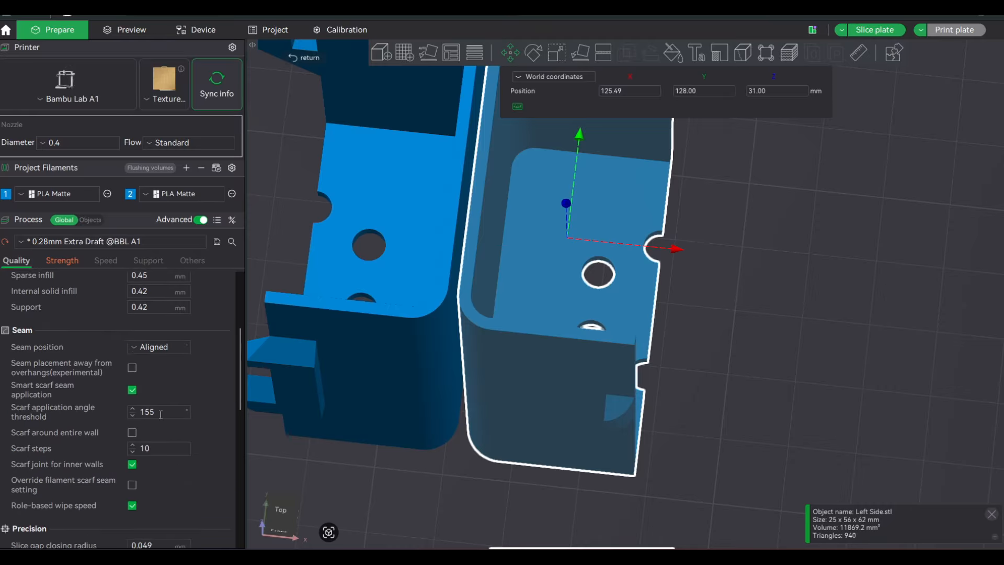
{"action": "scroll", "coordinate": [108, 441], "scroll_direction": "down", "scroll_amount": 4}
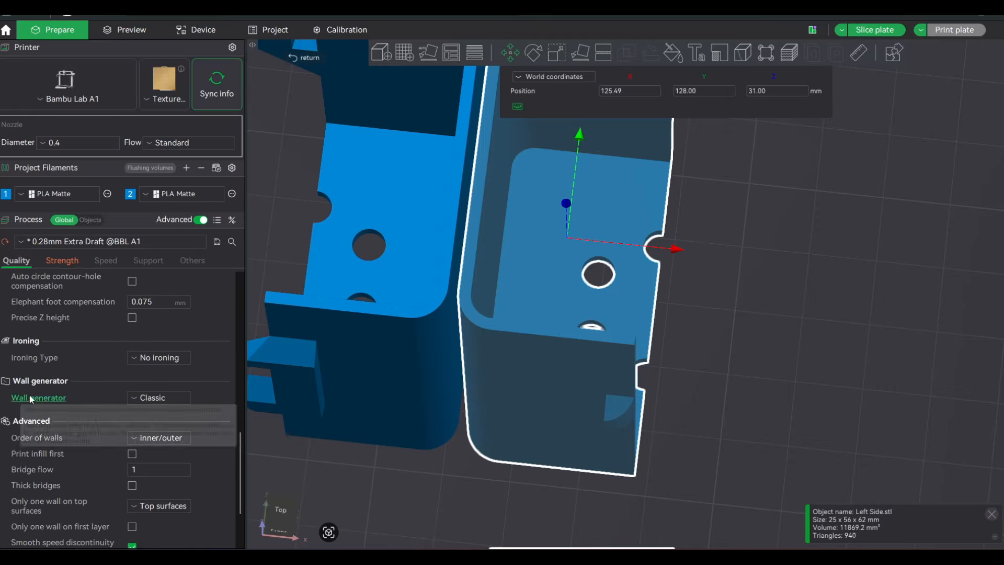
{"action": "left_click", "coordinate": [167, 400]}
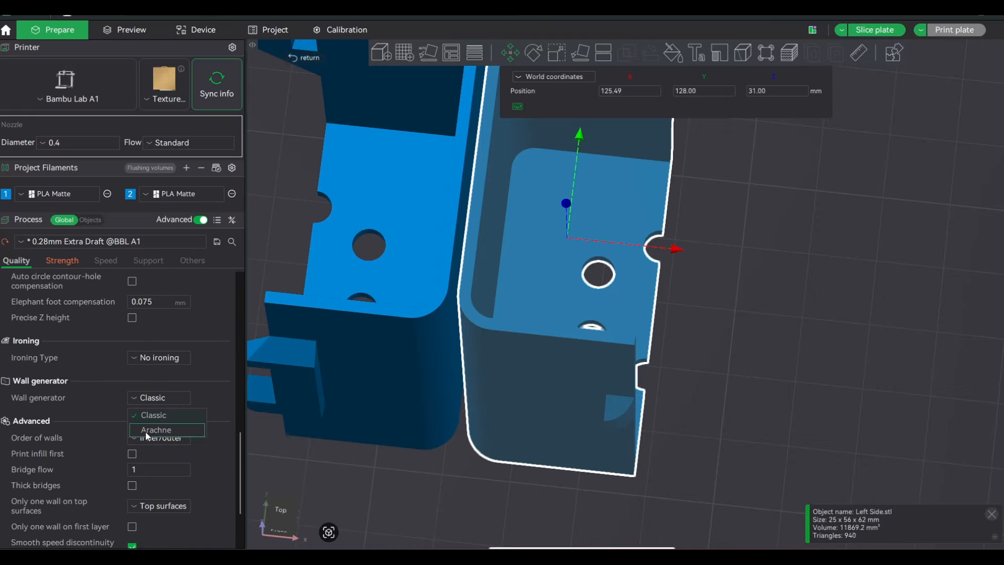
{"action": "left_click", "coordinate": [166, 433]}
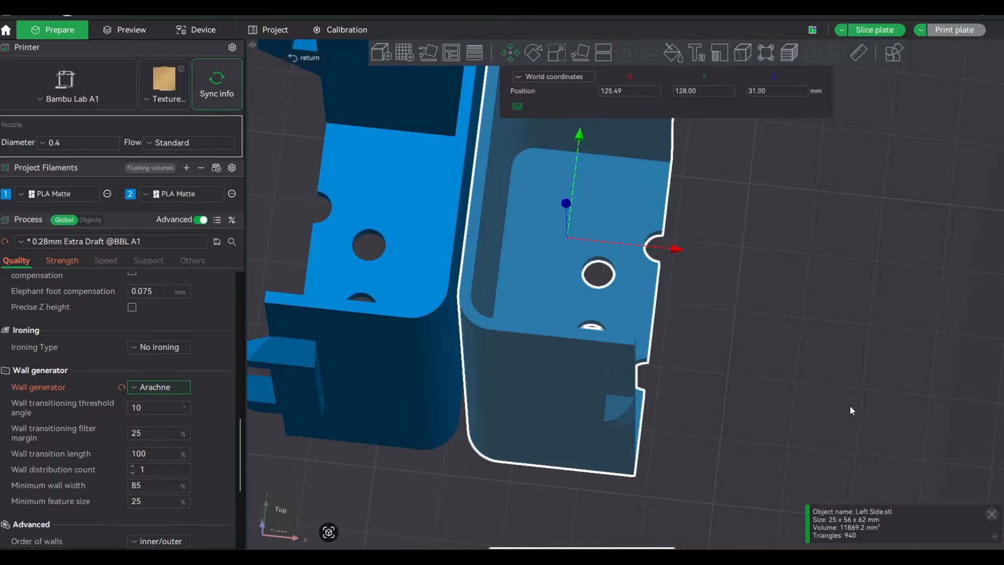
Slice the plate holding both case halves
{"action": "left_click_drag", "start_coordinate": [762, 391], "coordinate": [764, 404]}
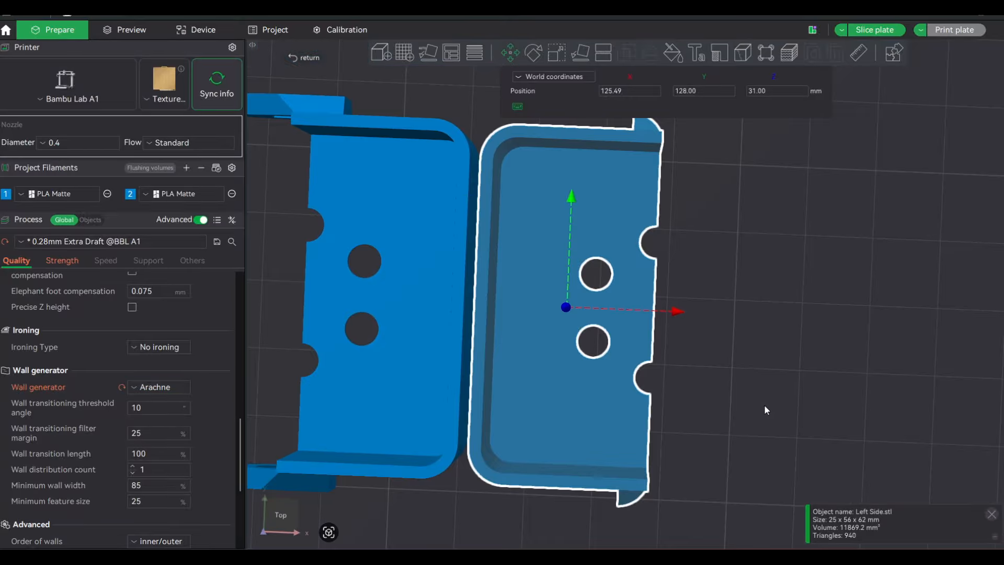
{"action": "right_click_drag", "start_coordinate": [761, 396], "coordinate": [866, 370]}
{"action": "left_click_drag", "start_coordinate": [855, 383], "coordinate": [911, 175]}
{"action": "left_click", "coordinate": [878, 33]}
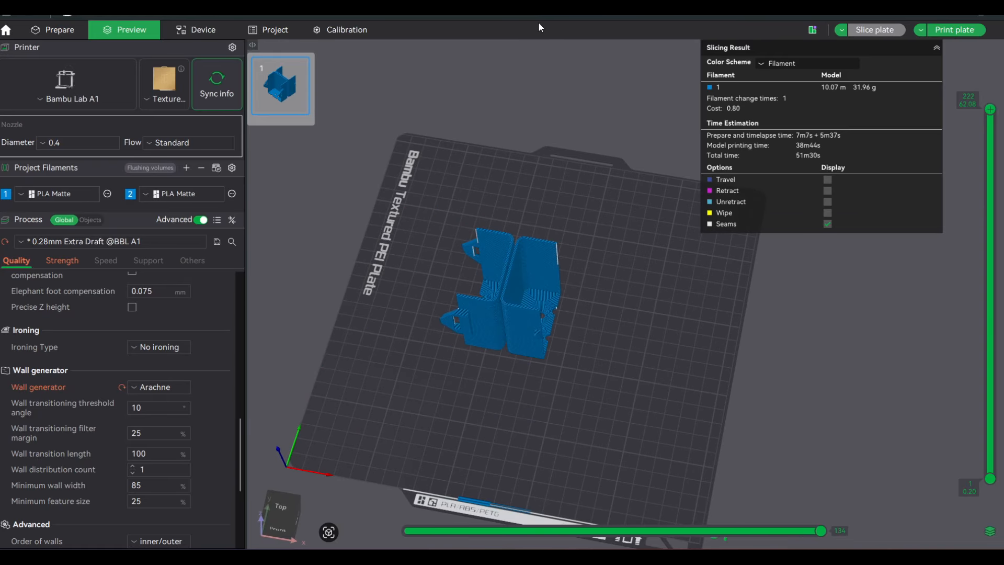
Select both case halves in the plate layout and move them together along positive X towards the middle of the plate
{"action": "left_click", "coordinate": [59, 32]}
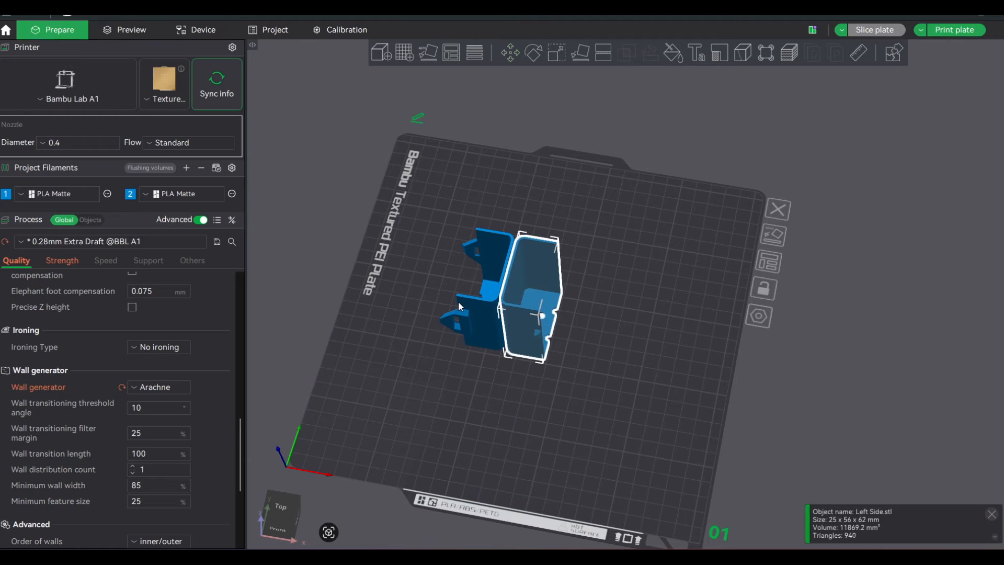
{"action": "left_click", "coordinate": [485, 316]}
{"action": "left_click", "coordinate": [531, 326]}
{"action": "left_click", "coordinate": [490, 322]}
{"action": "left_click", "coordinate": [529, 331], "text": "ctrl"}
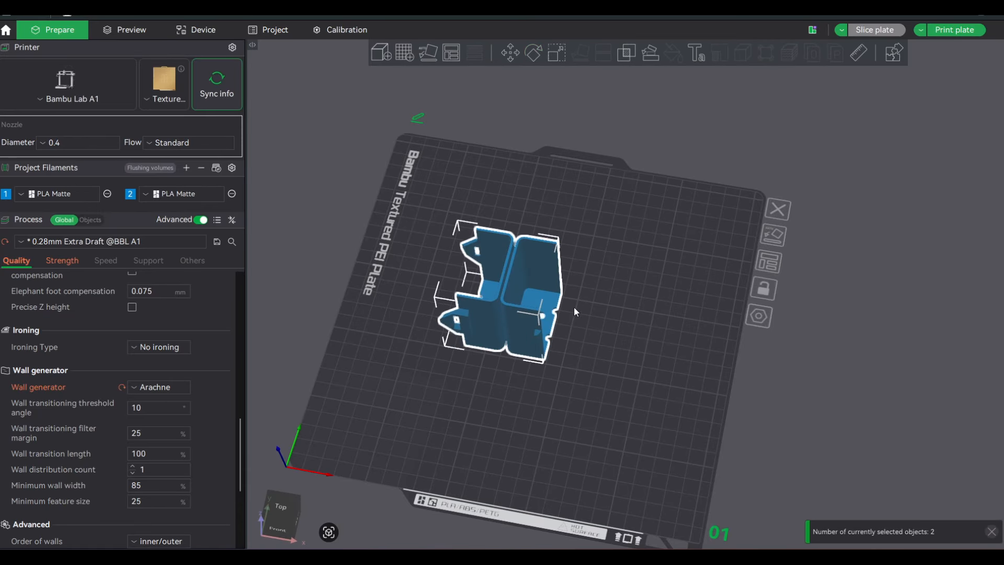
{"action": "left_click_drag", "start_coordinate": [638, 288], "coordinate": [648, 315]}
{"action": "key", "text": "1"}
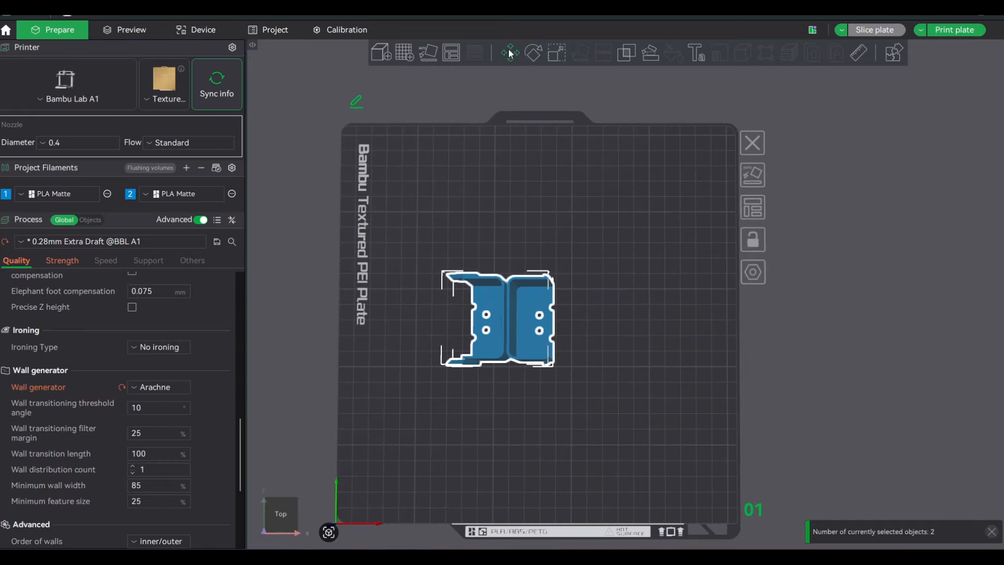
{"action": "left_click", "coordinate": [510, 53]}
{"action": "left_click_drag", "start_coordinate": [608, 319], "coordinate": [640, 323]}
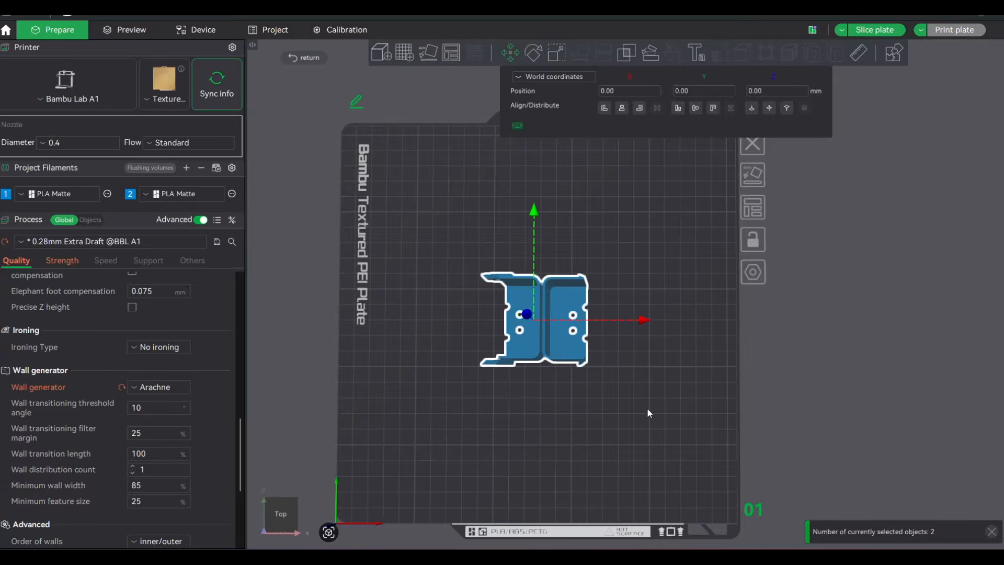
Nudge both selected halves slightly back along X to centre them on the plate, and slice the plate again
{"action": "left_click_drag", "start_coordinate": [648, 413], "coordinate": [633, 372]}
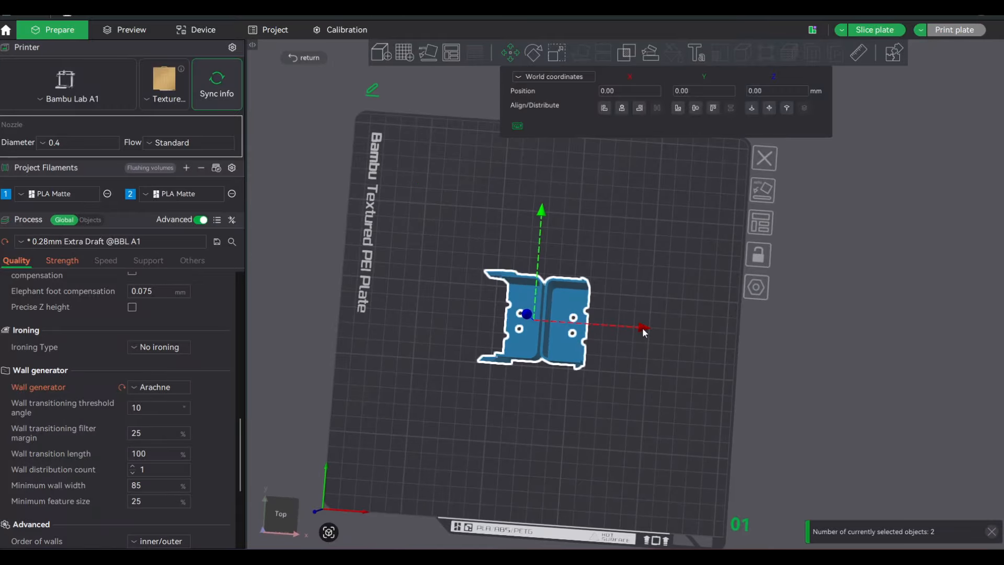
{"action": "left_click_drag", "start_coordinate": [643, 328], "coordinate": [633, 328]}
{"action": "left_click_drag", "start_coordinate": [663, 375], "coordinate": [733, 262]}
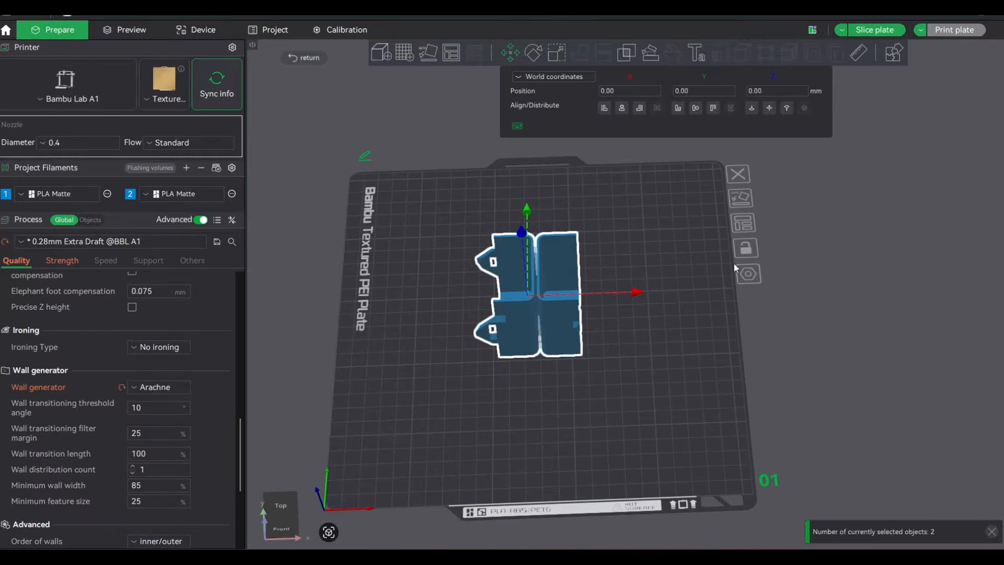
{"action": "left_click", "coordinate": [900, 32]}
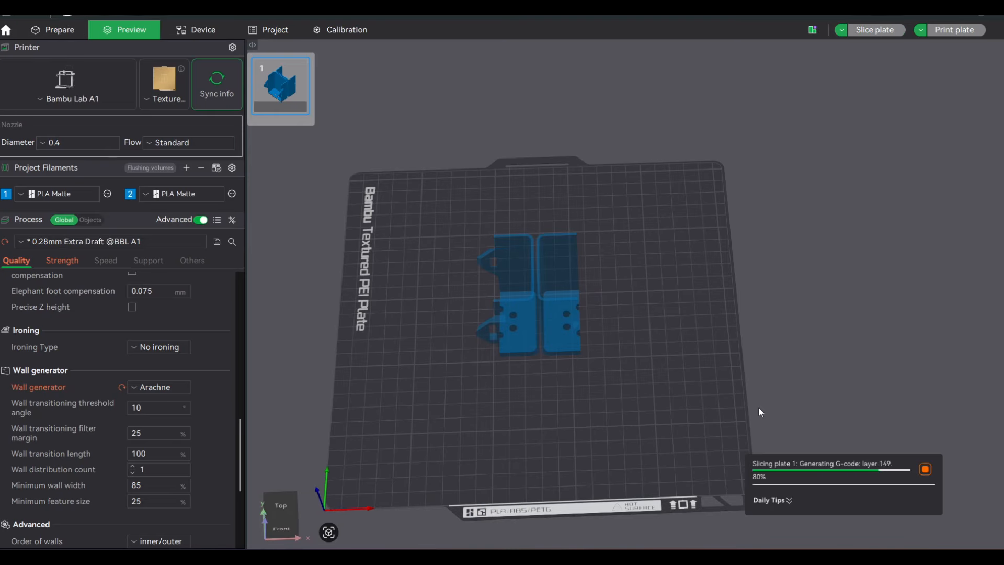